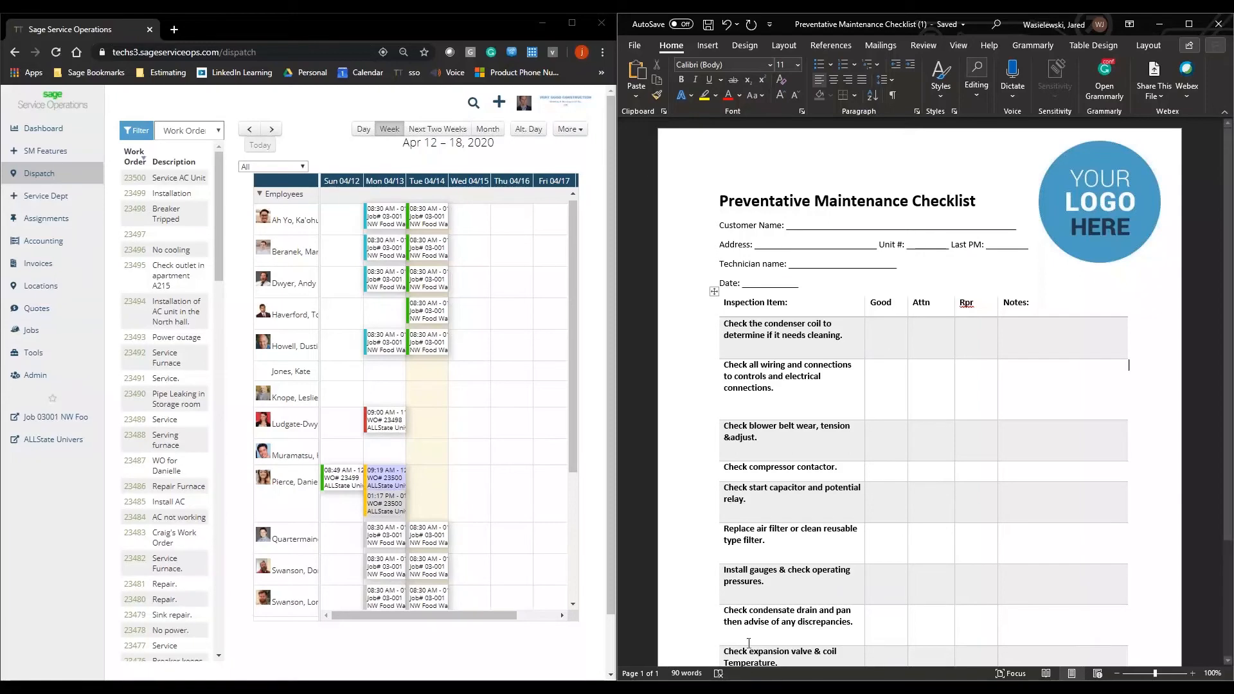
Step: Open the Administrator user role and review its Other permissions, including the options for managing forms and form entries
mouse_move(80, 352)
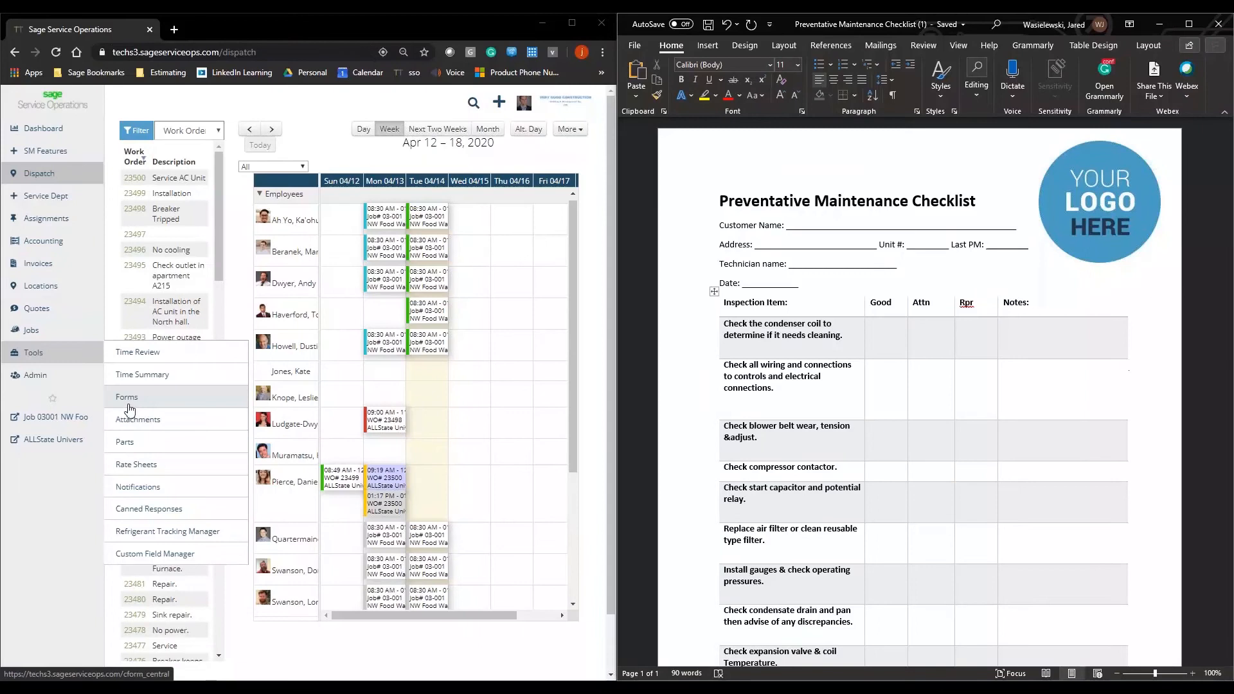
mouse_move(80, 385)
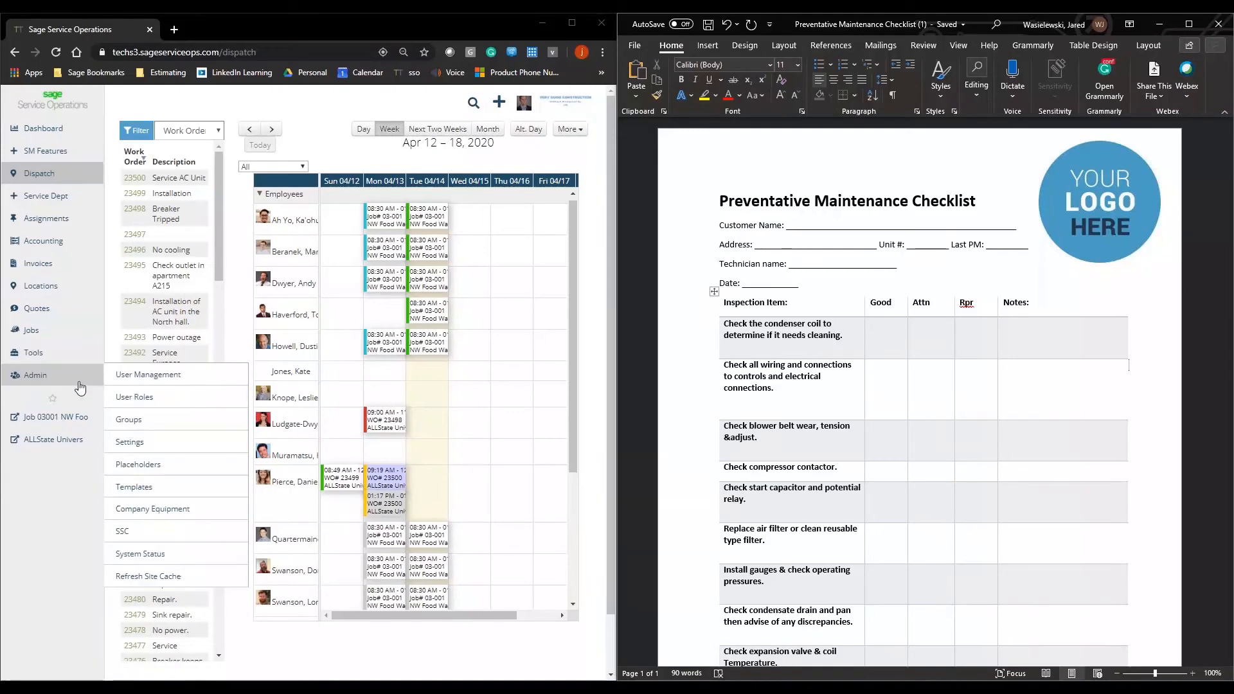
click(133, 397)
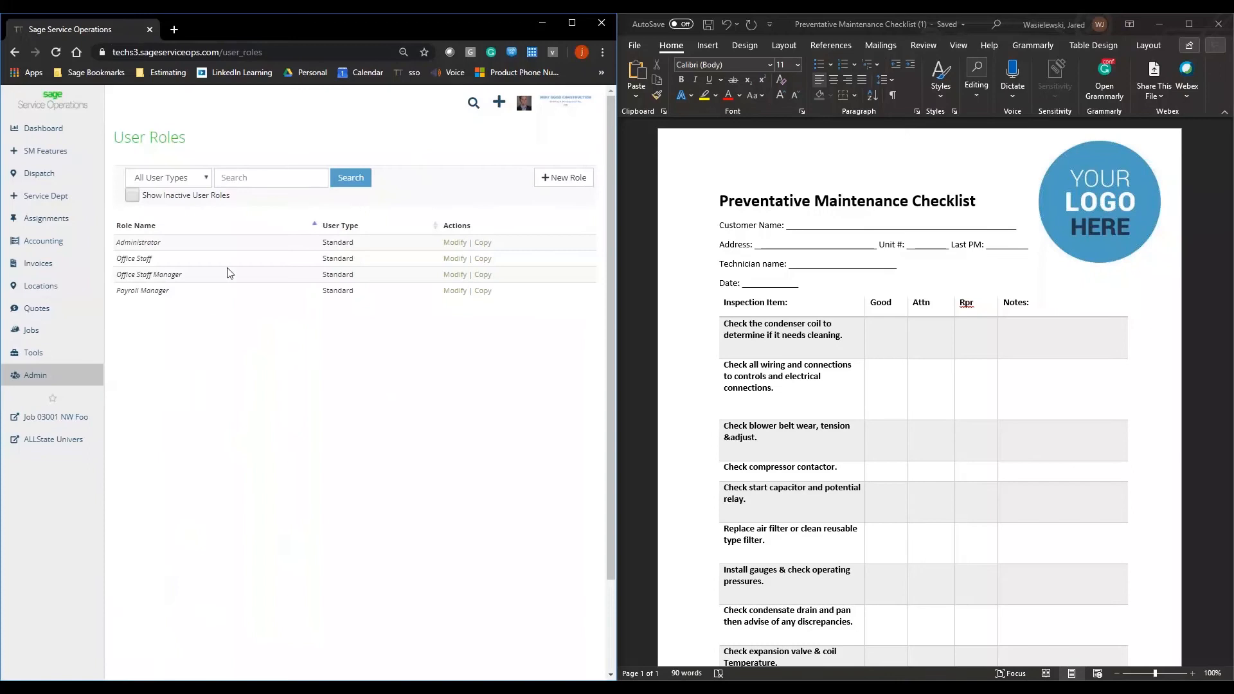
click(453, 243)
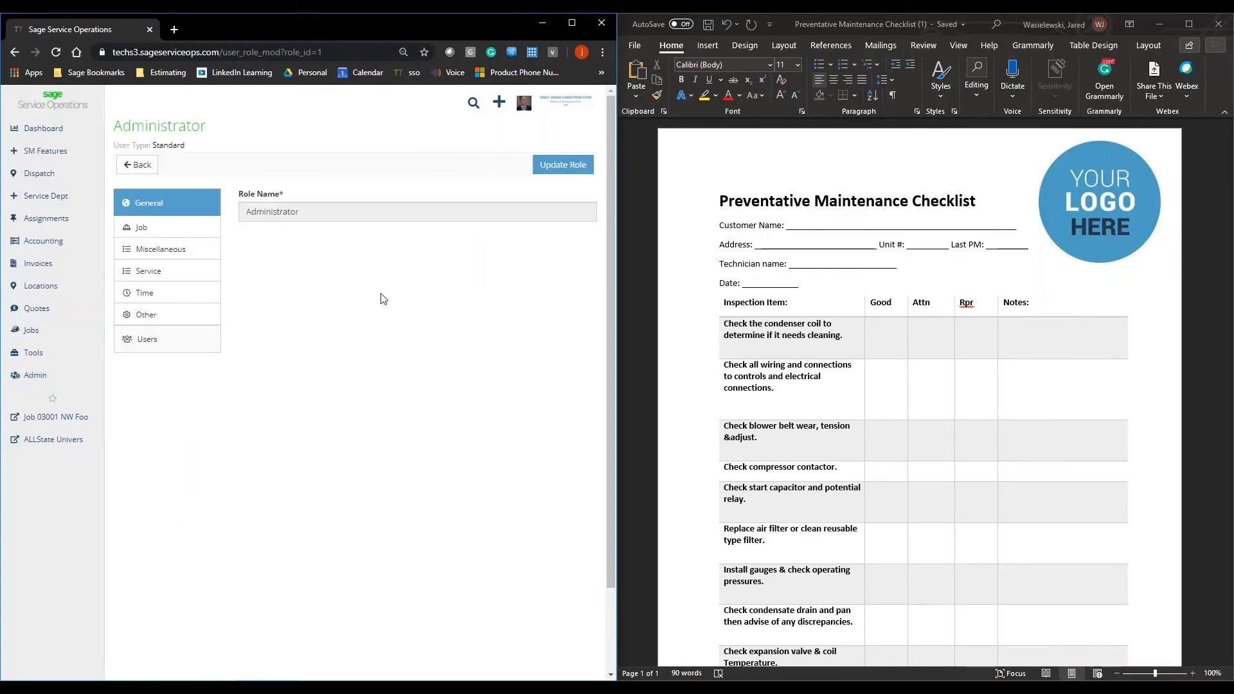
click(201, 322)
scroll(348, 259, down, 7)
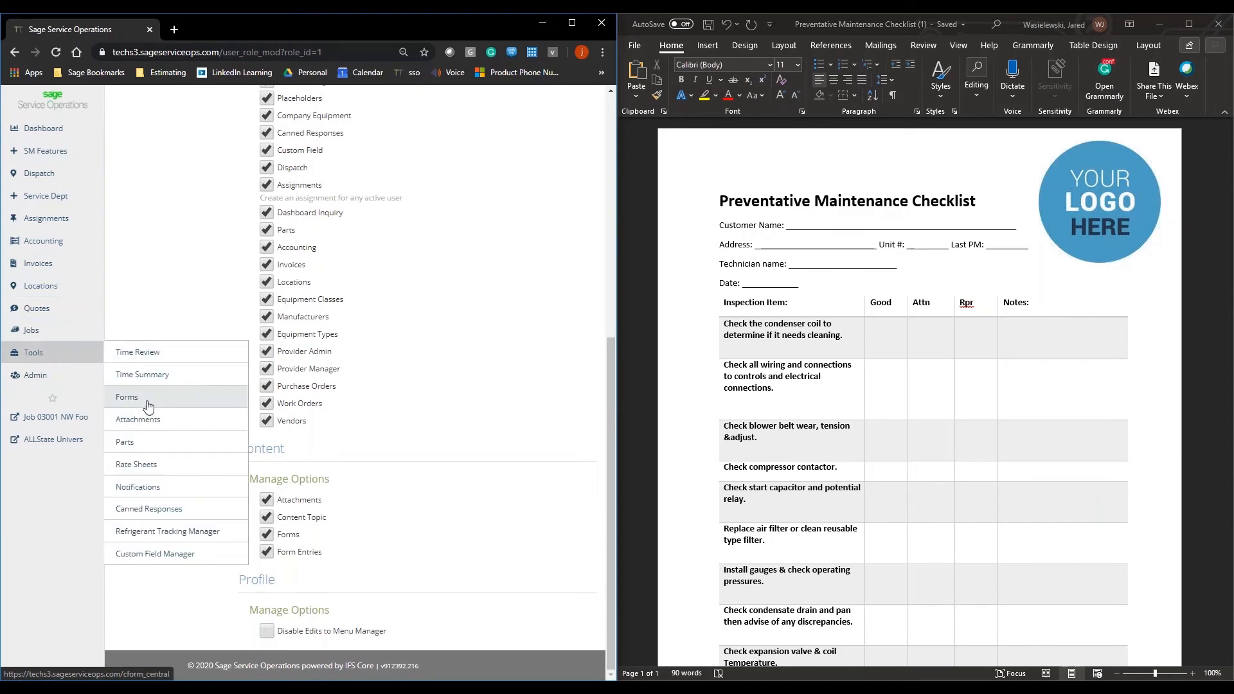
Step: Create a new form from Form Central and collapse the side navigation
click(145, 403)
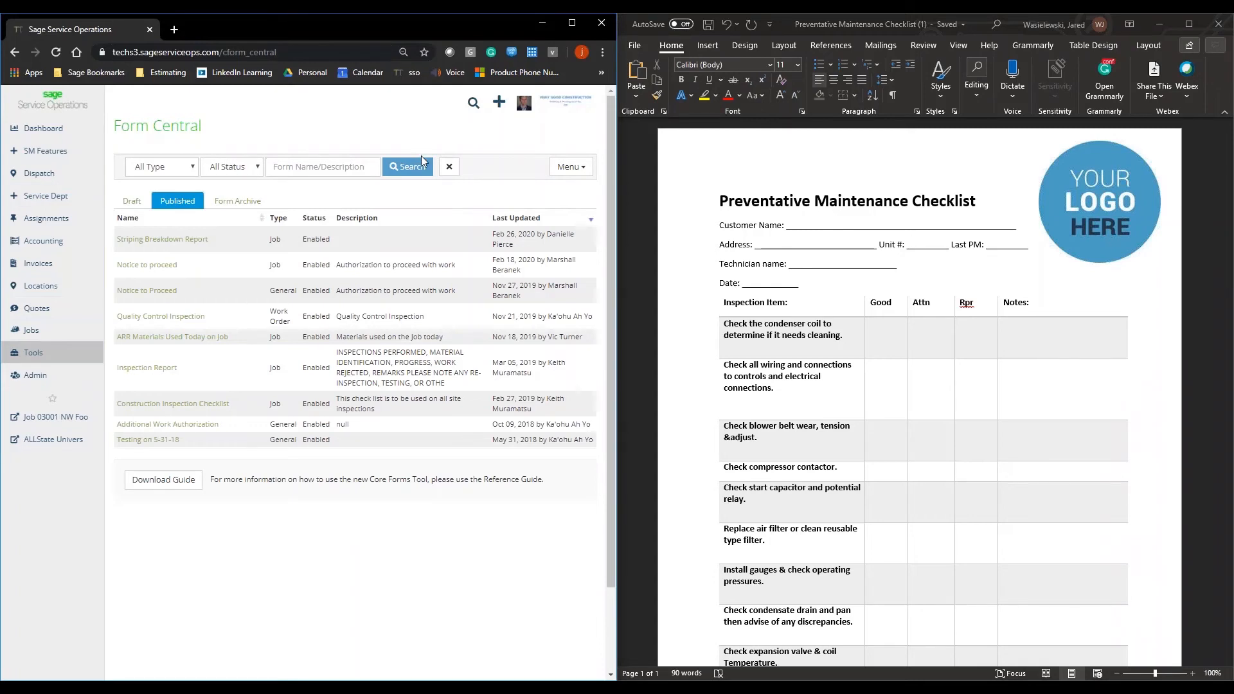
click(134, 210)
click(566, 167)
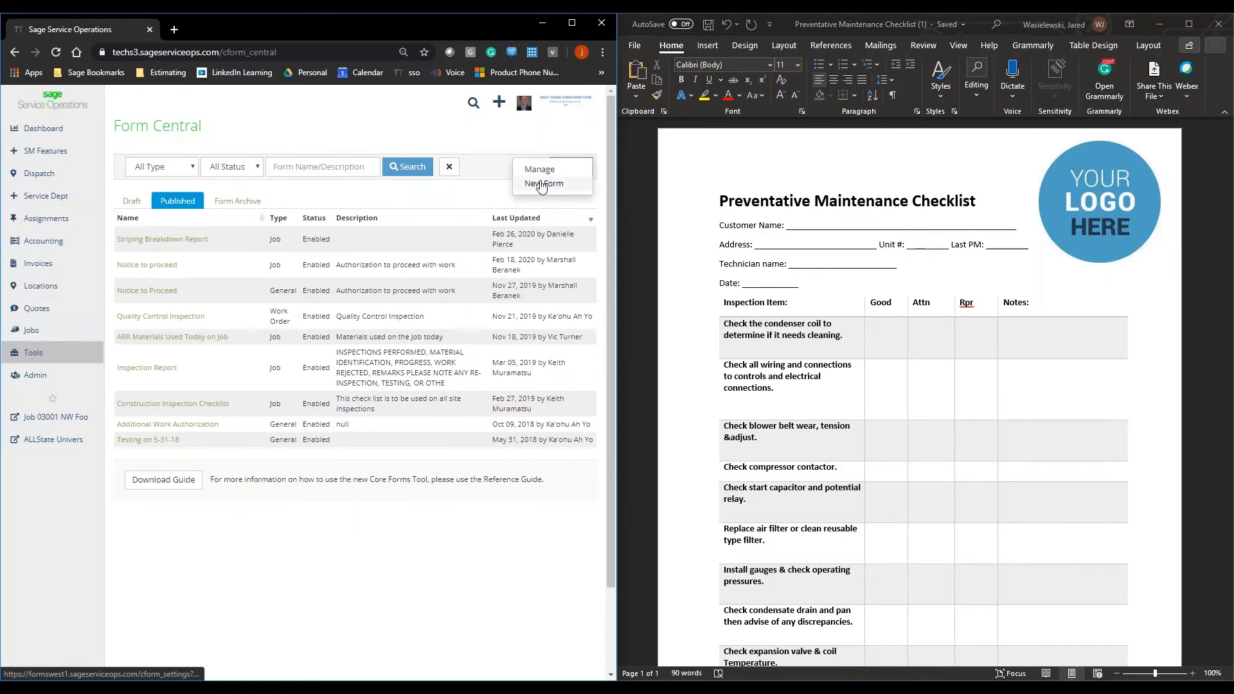
click(542, 184)
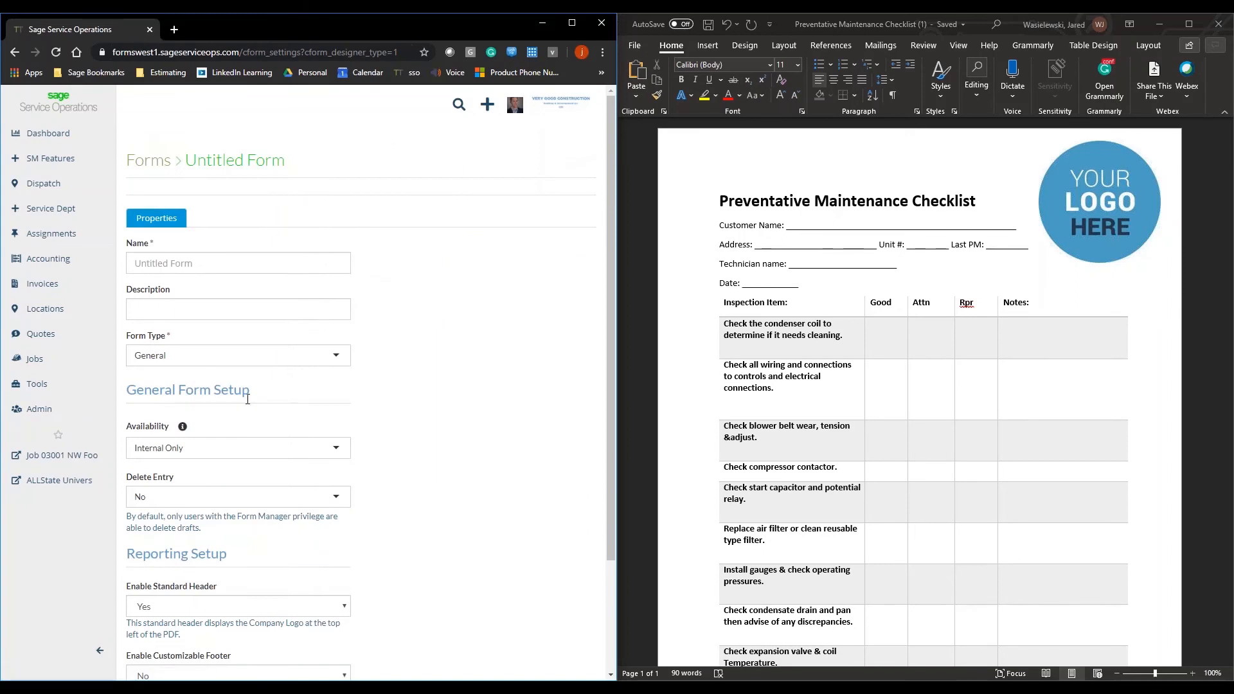
click(120, 358)
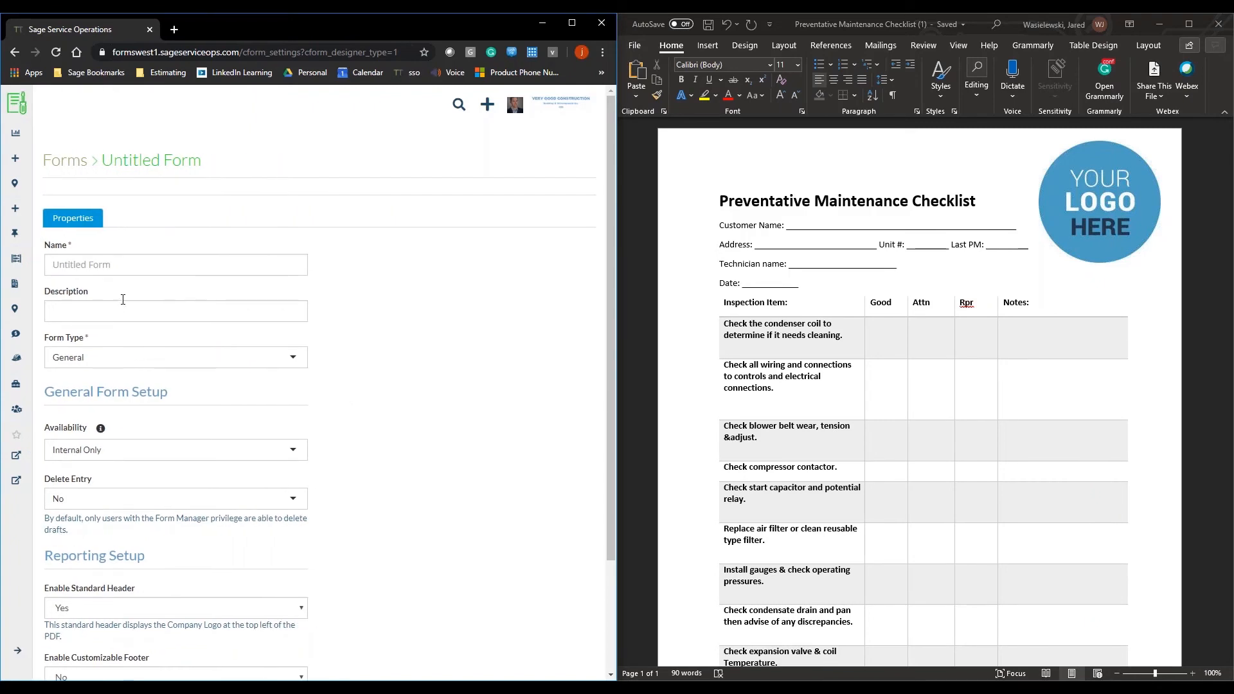
Step: Name the new form "Preventative Maintenance"
click(140, 265)
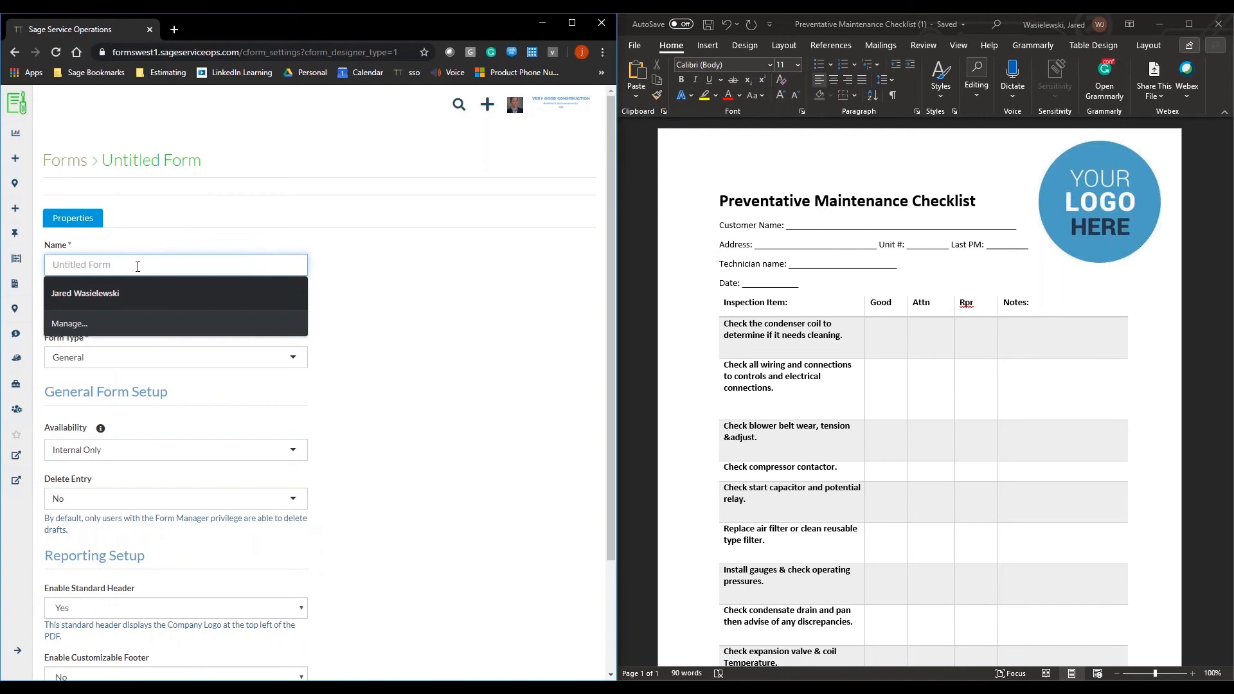
text(Prev)
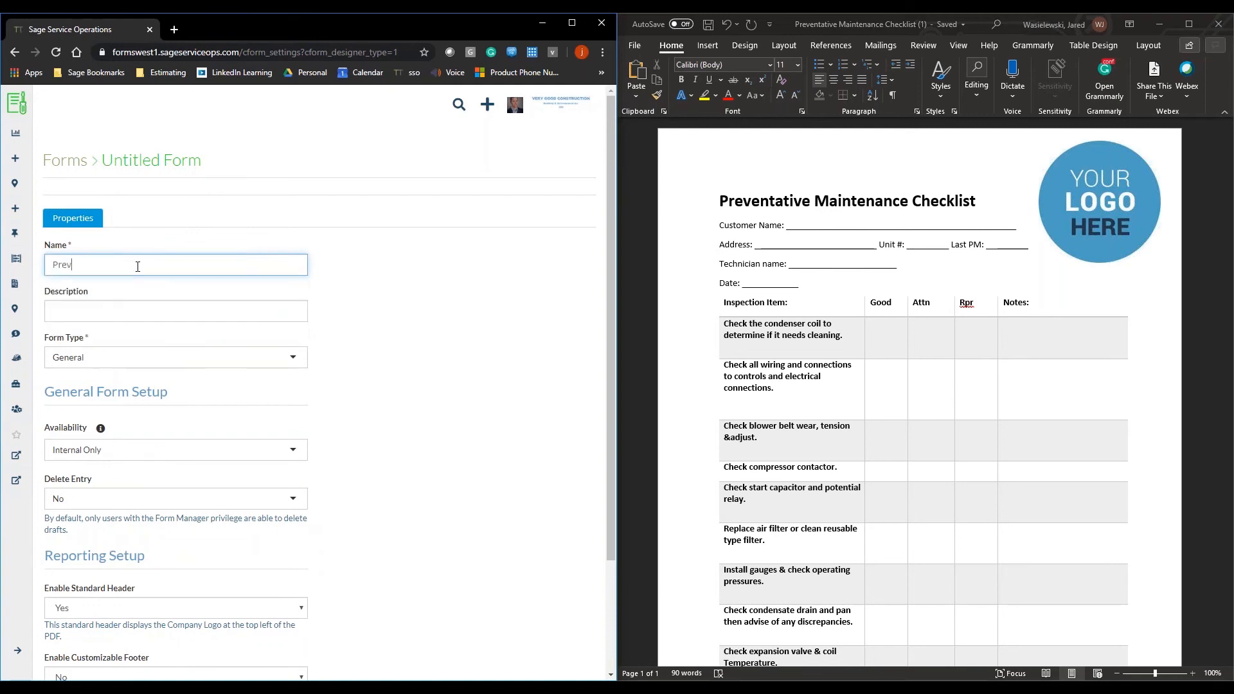
text(enti)
text(ative)
text( Maintenance)
Step: Enter "Preventative Maintenance Checklist" as the form's description
key(Tab)
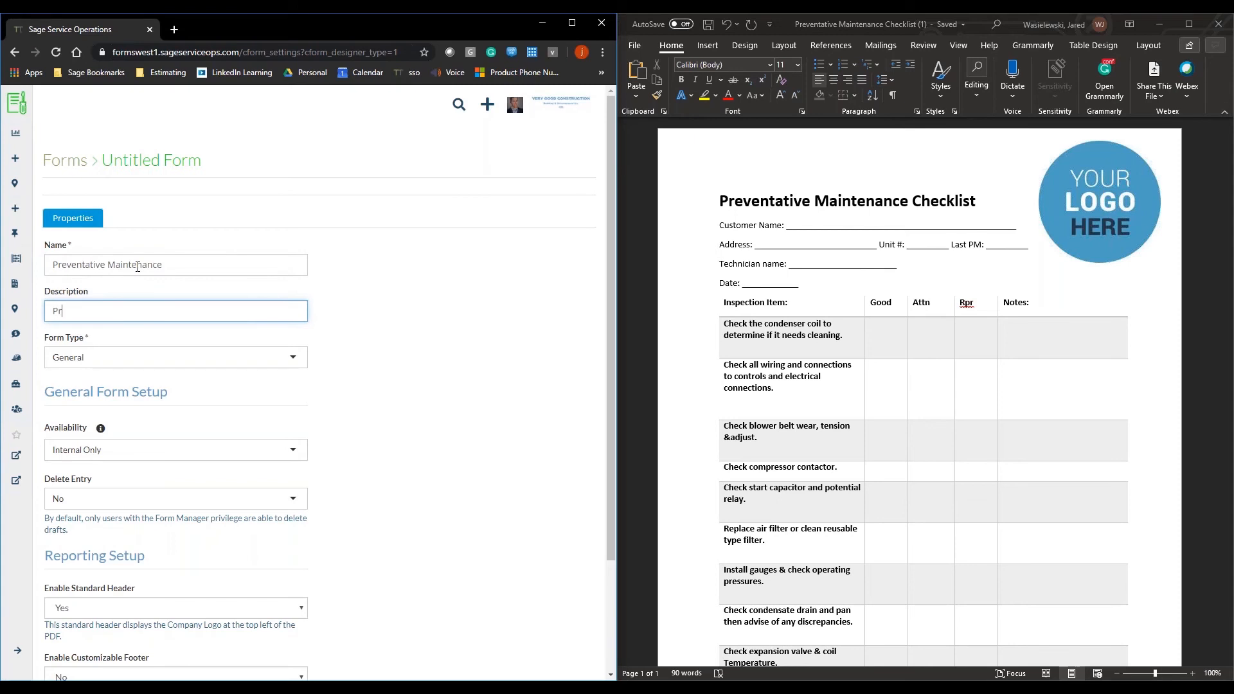
text(Preventative Maintenance Checklist)
Step: Set the form type to Work Order and look over the other available types without changing it
click(118, 364)
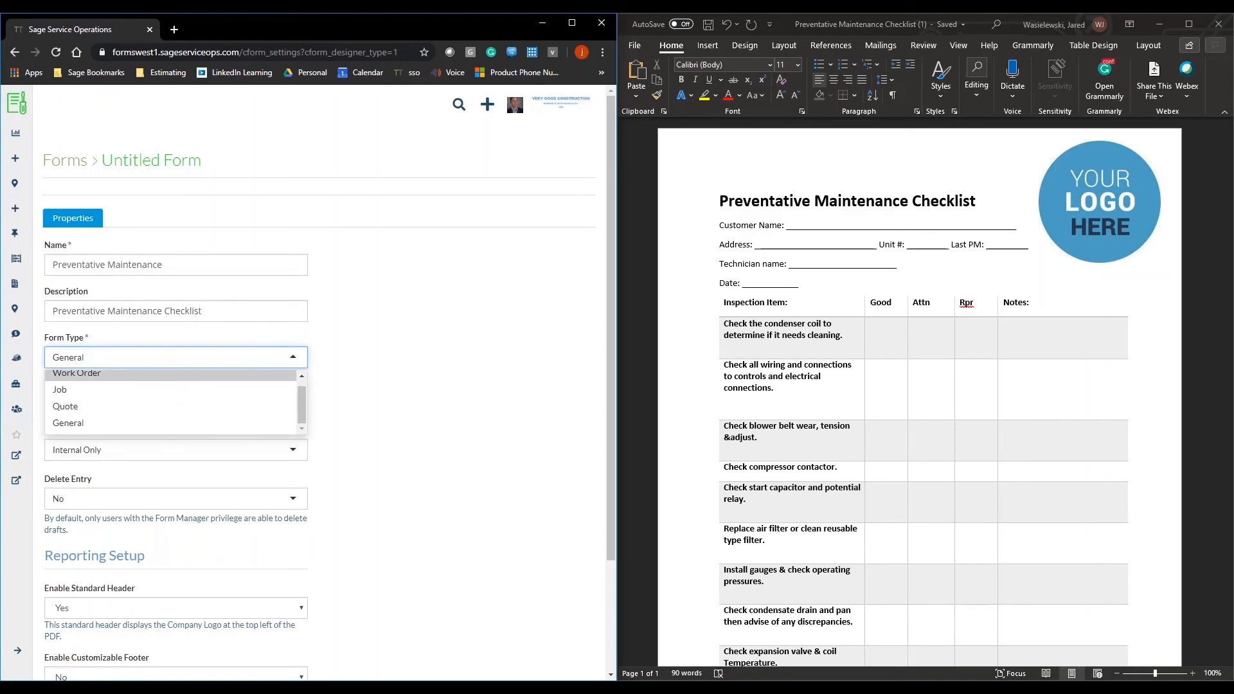
click(77, 373)
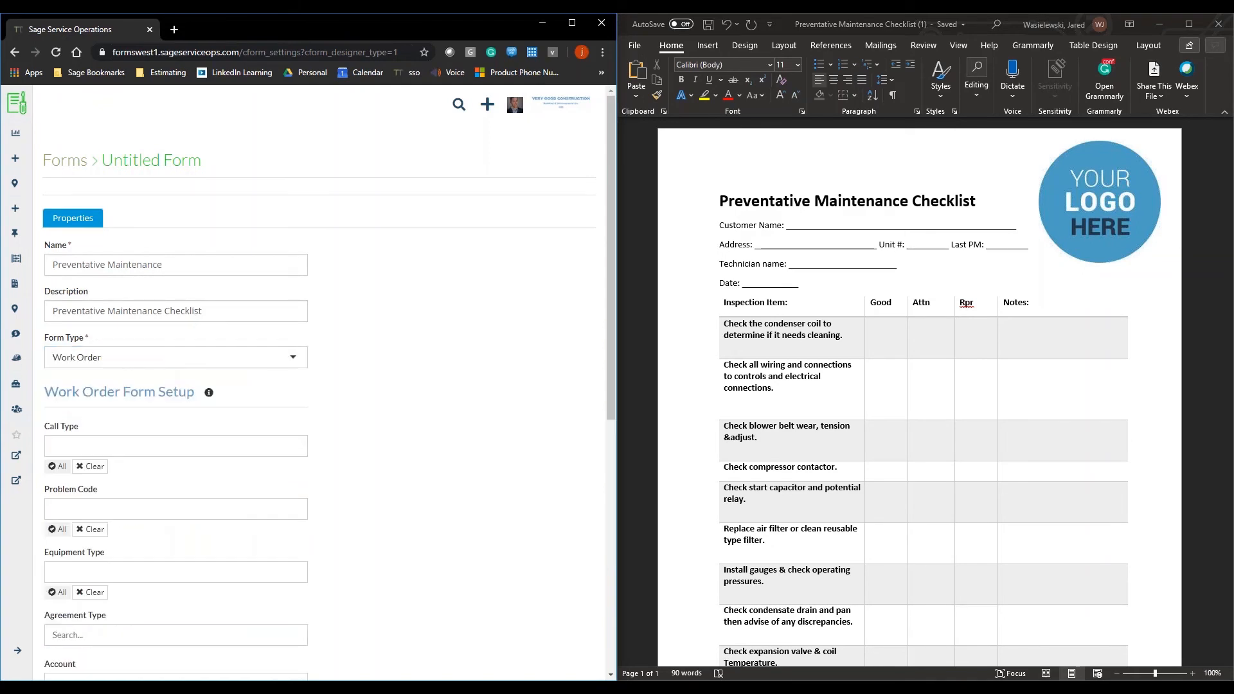
click(169, 360)
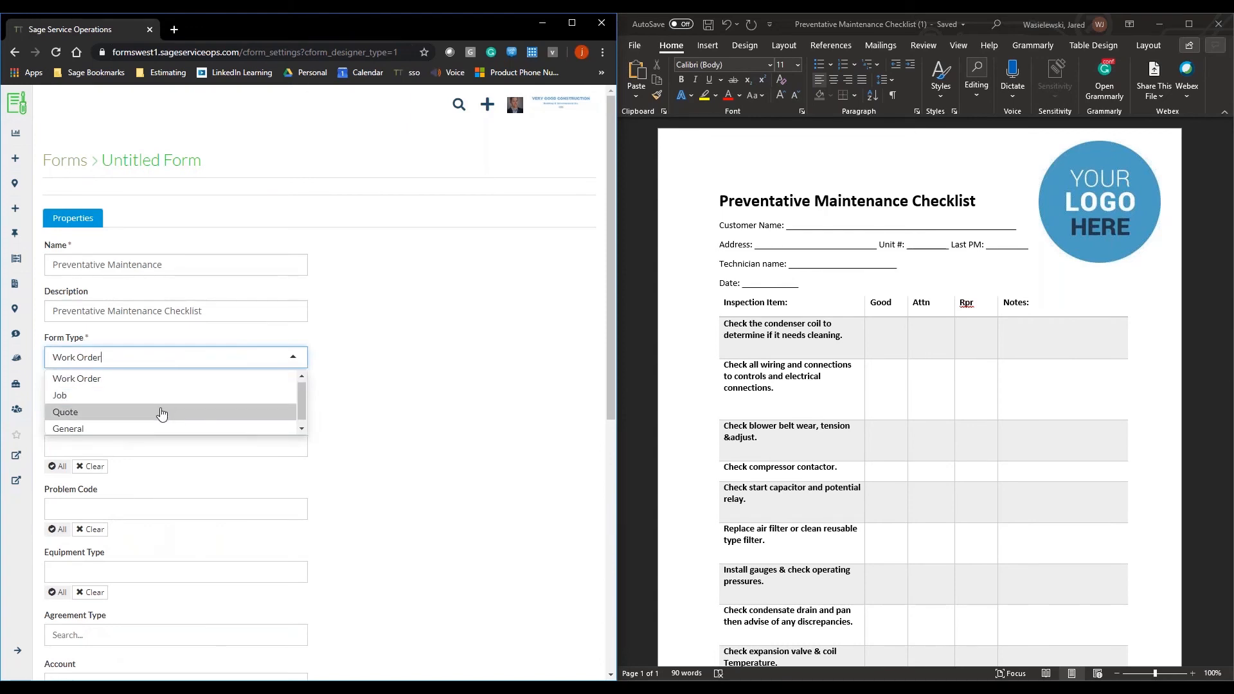
click(406, 279)
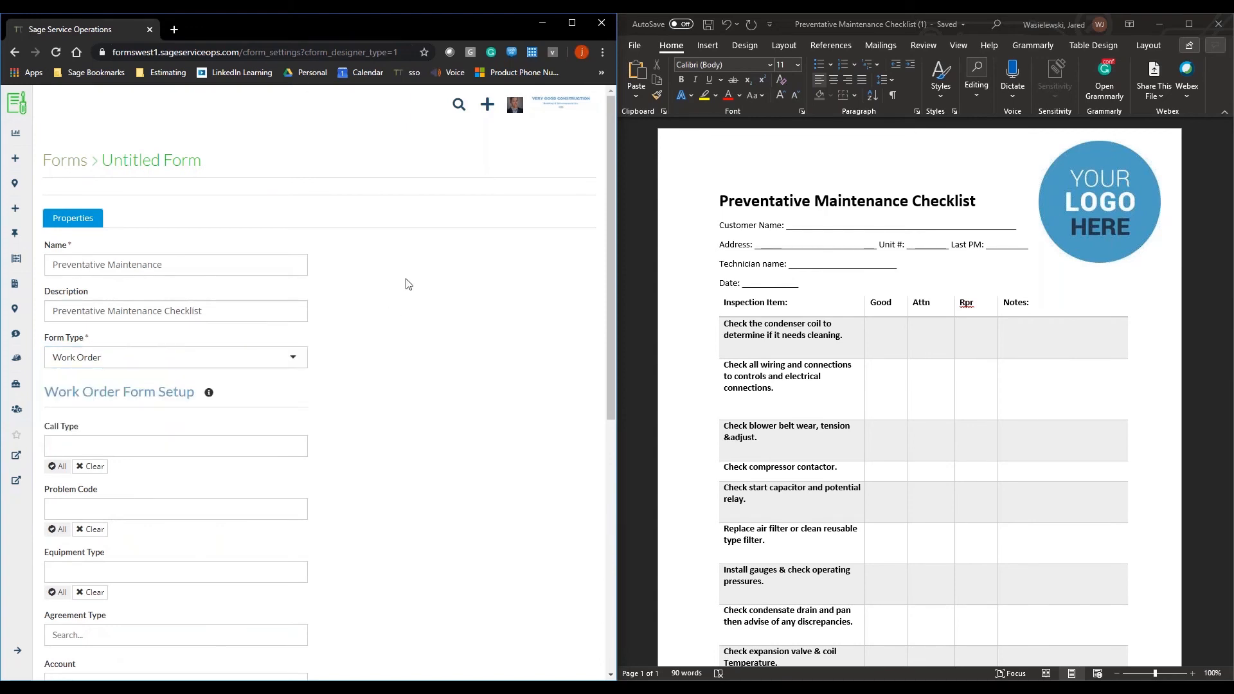
Step: Assign the call types Service and Preventive Maintenance to the work order form
scroll(386, 280, down, 3)
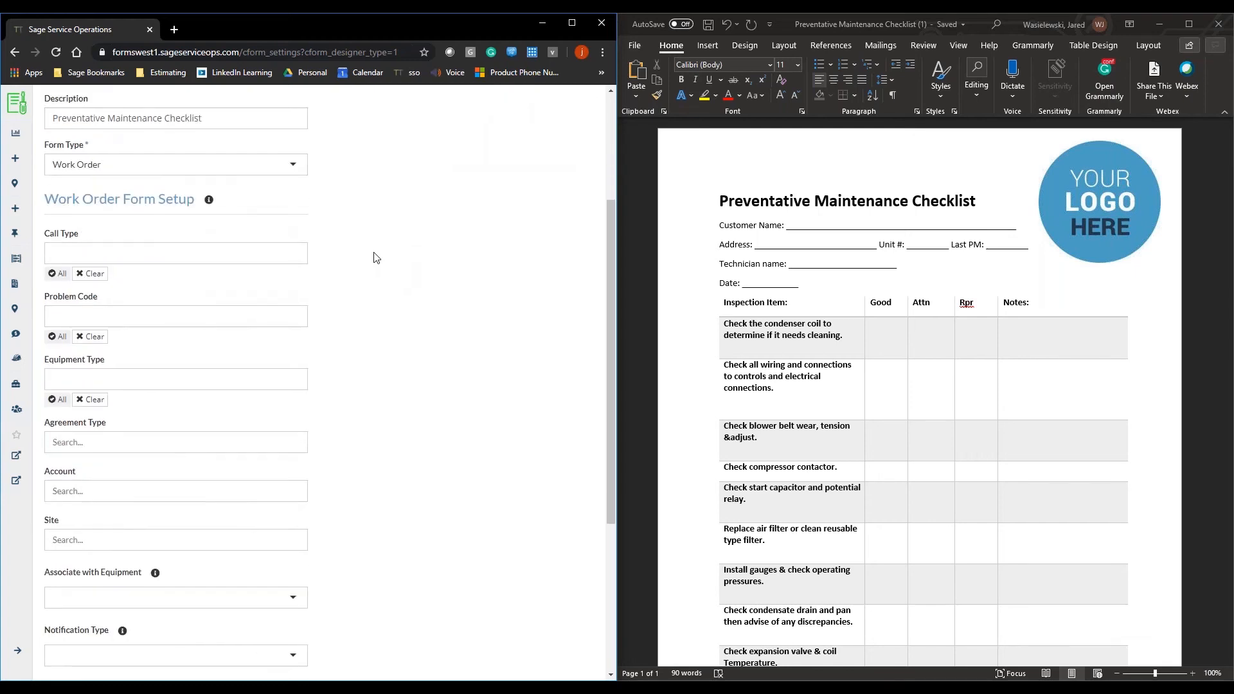
click(265, 255)
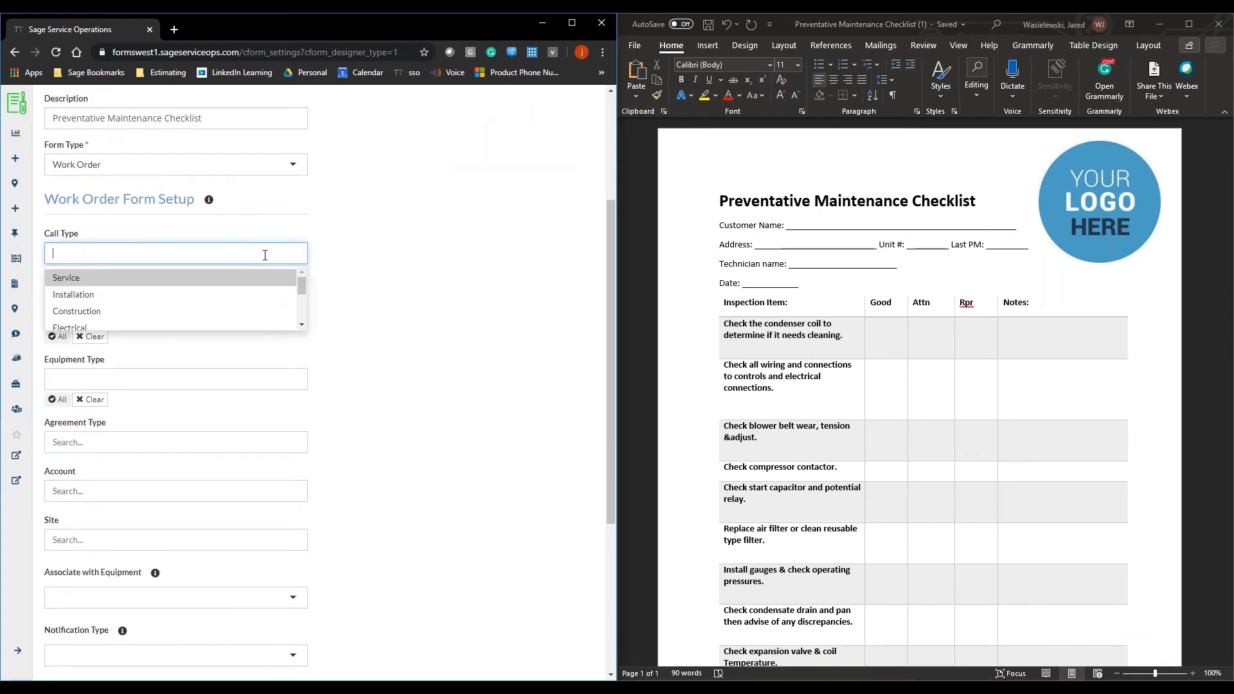
click(241, 279)
scroll(234, 289, down, 2)
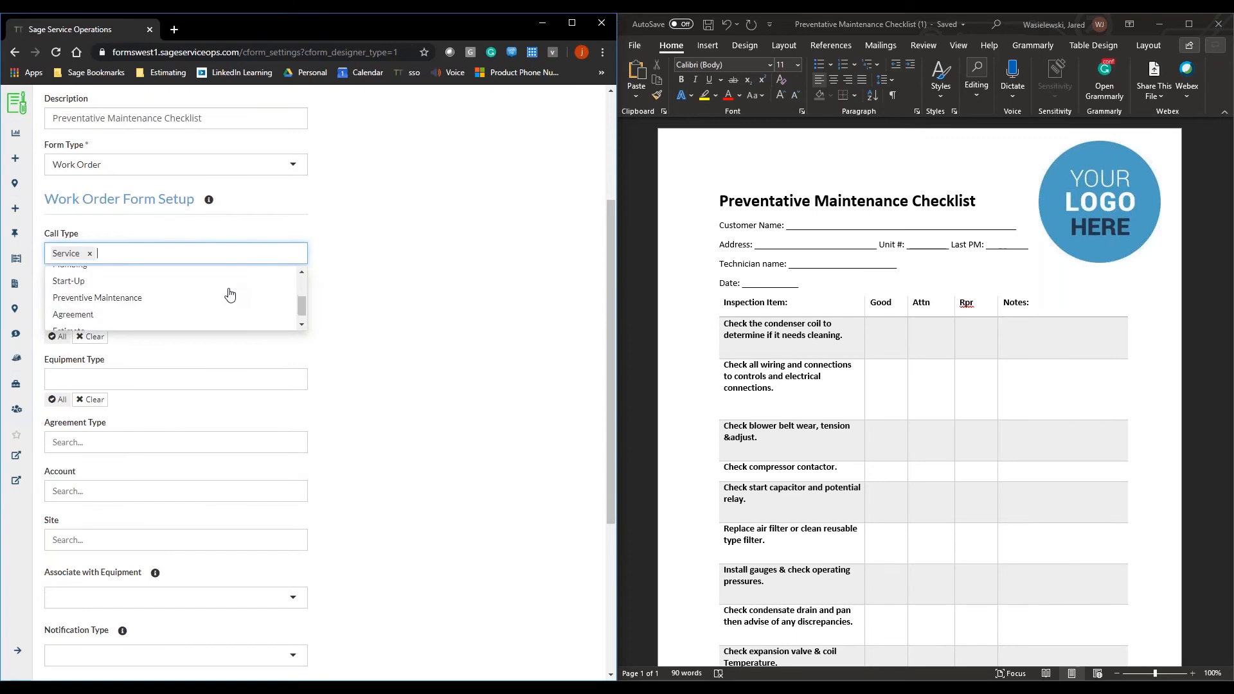
click(219, 299)
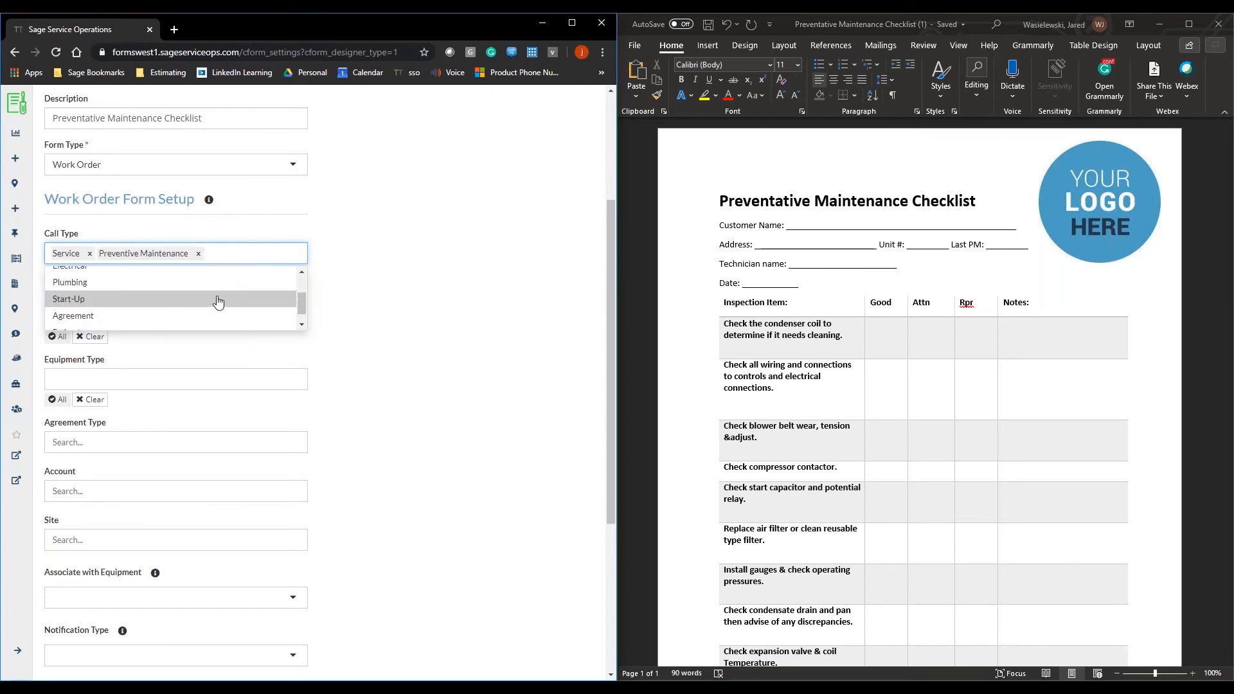
scroll(207, 306, up, 2)
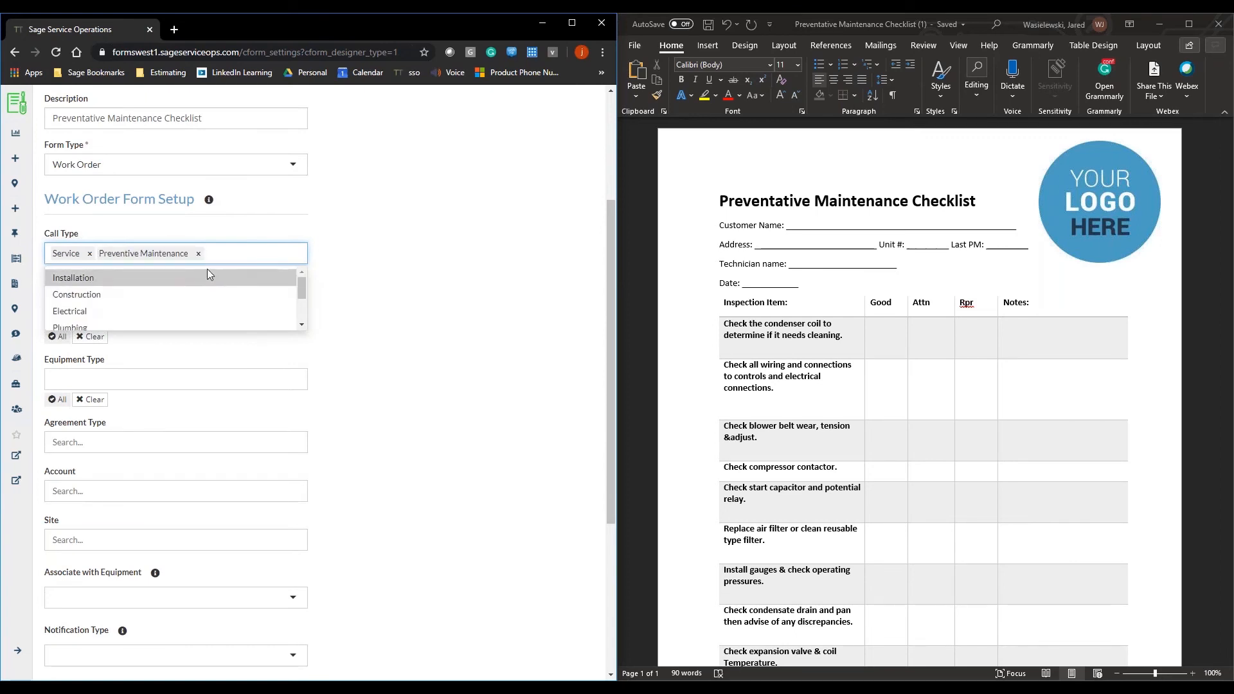
scroll(193, 318, down, 2)
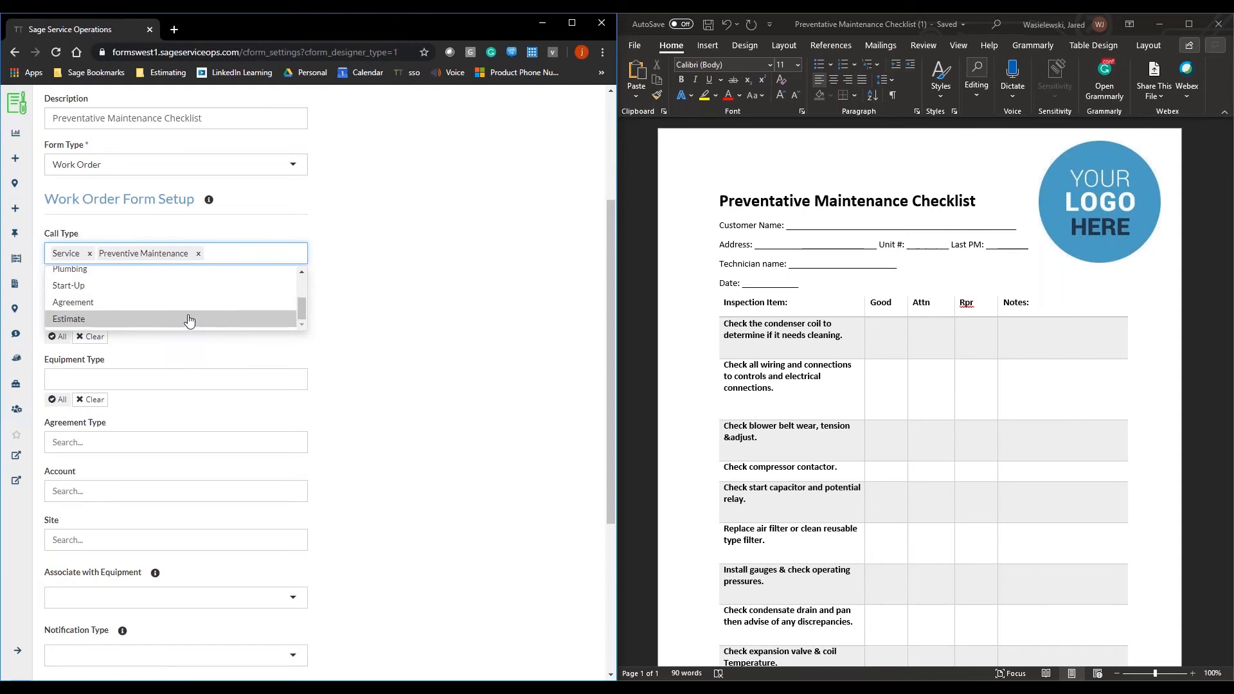
scroll(206, 322, down, 1)
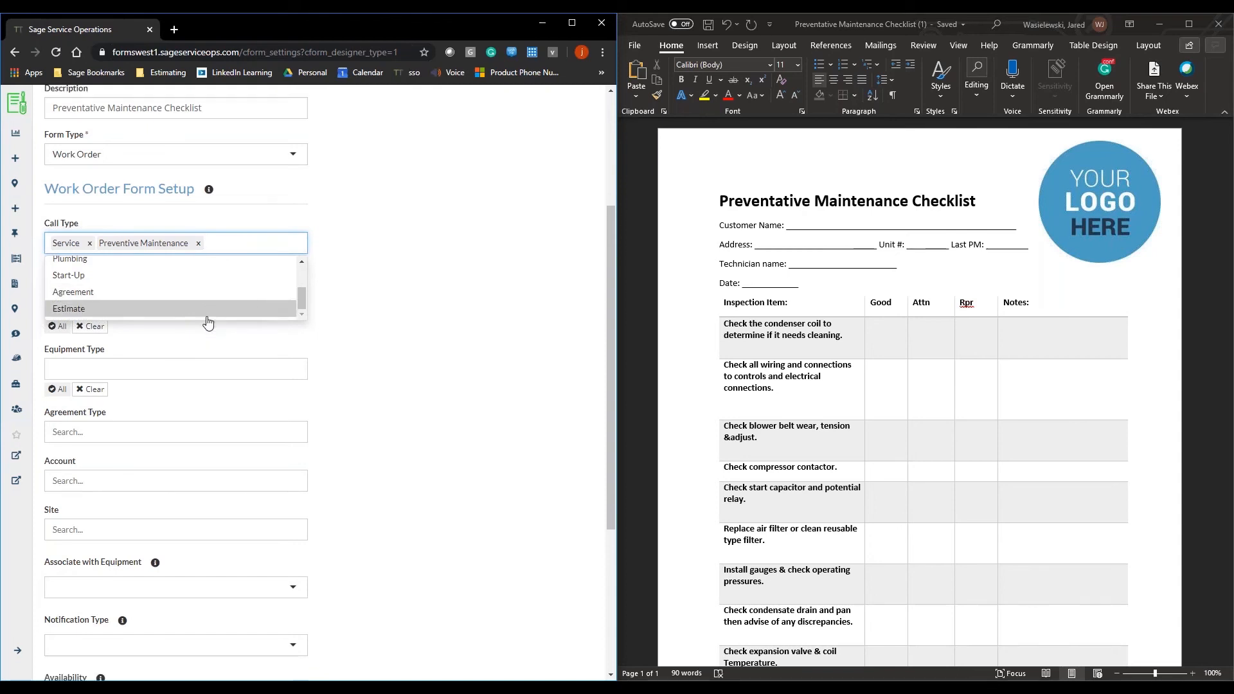
click(385, 257)
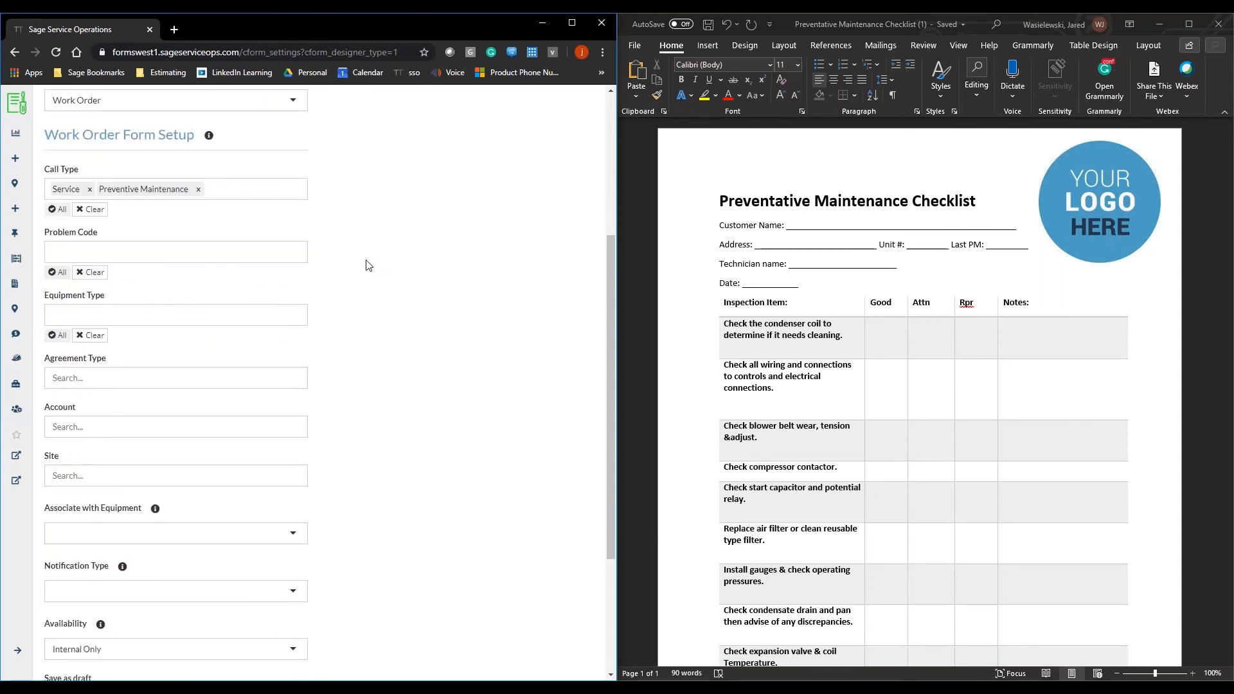
Step: Examine the Problem Code, Equipment Type, Agreement Type, Account and Site filters of the work order form setup without choosing anything
click(213, 251)
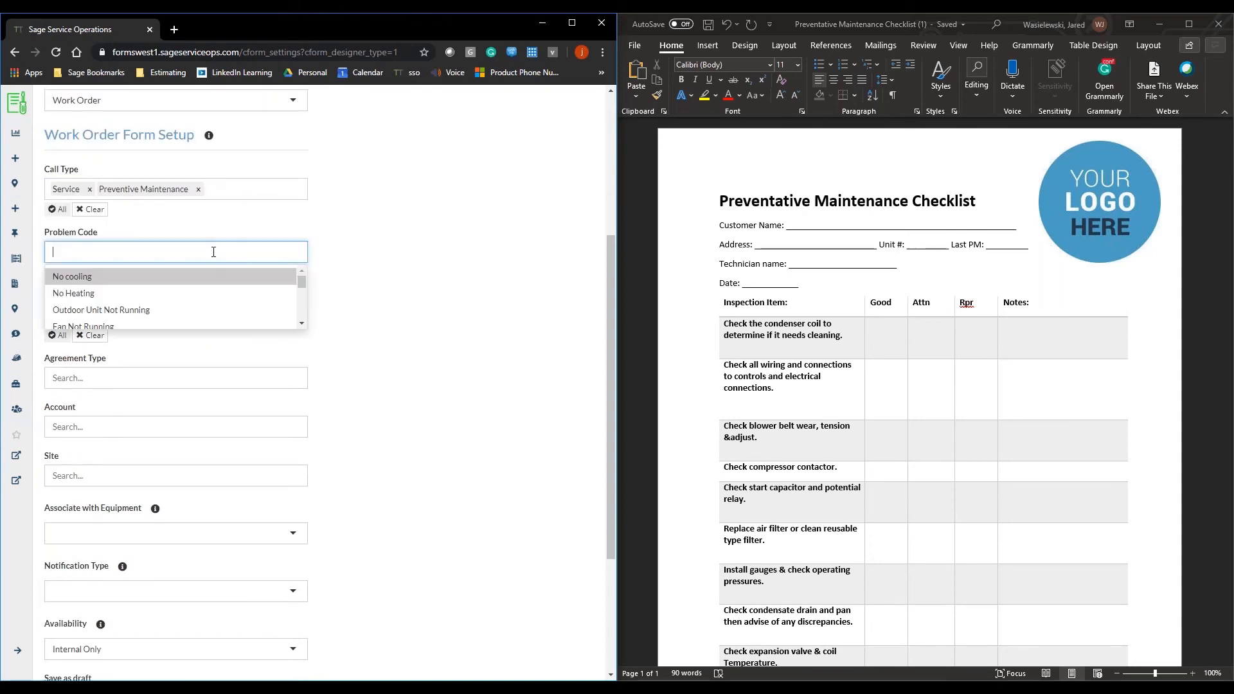
click(344, 265)
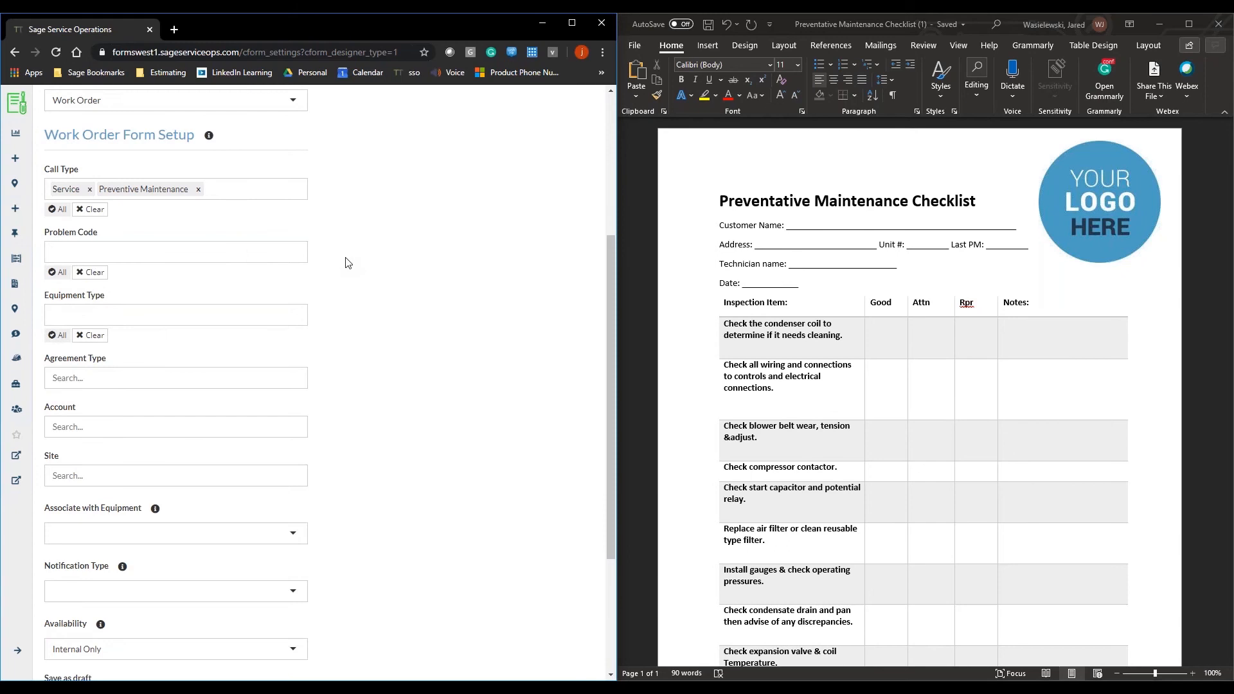
click(283, 320)
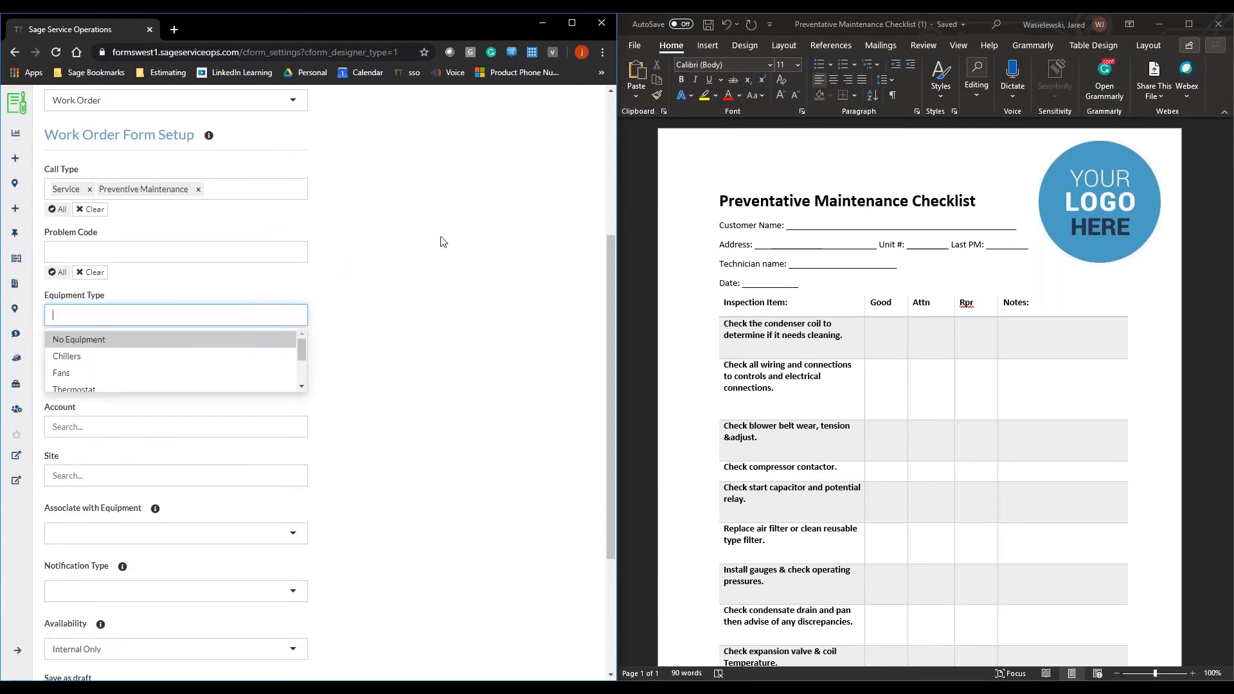
click(434, 256)
scroll(373, 306, down, 2)
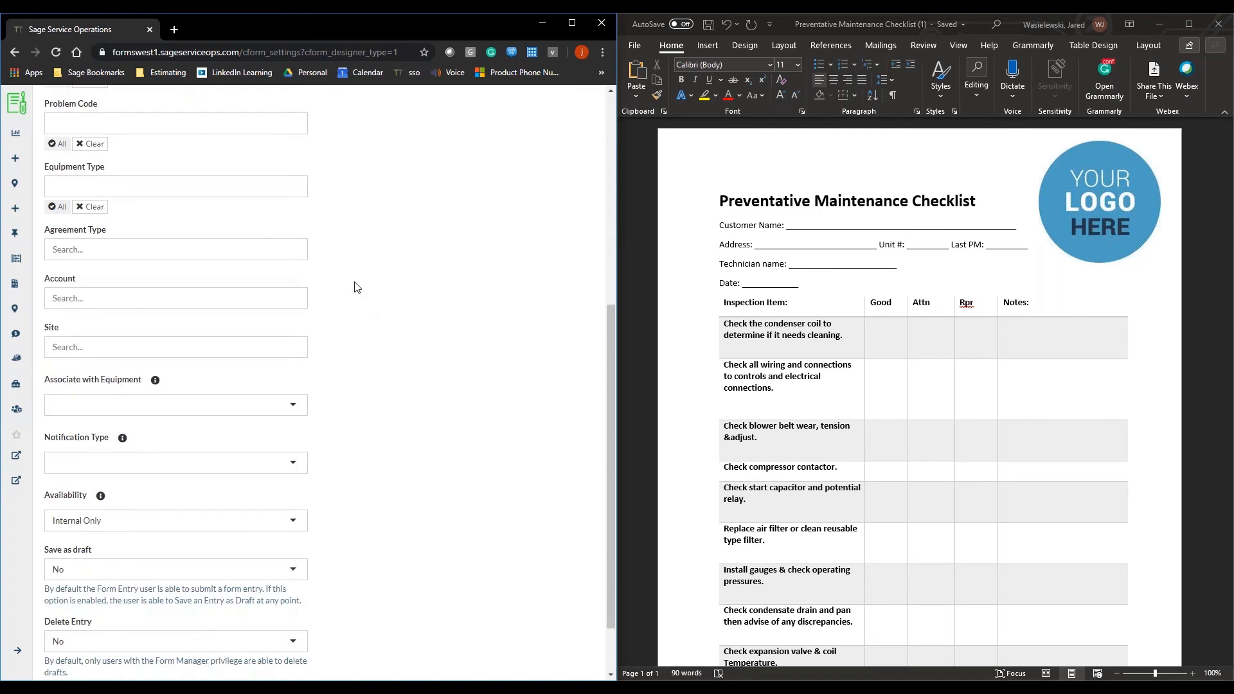
click(232, 260)
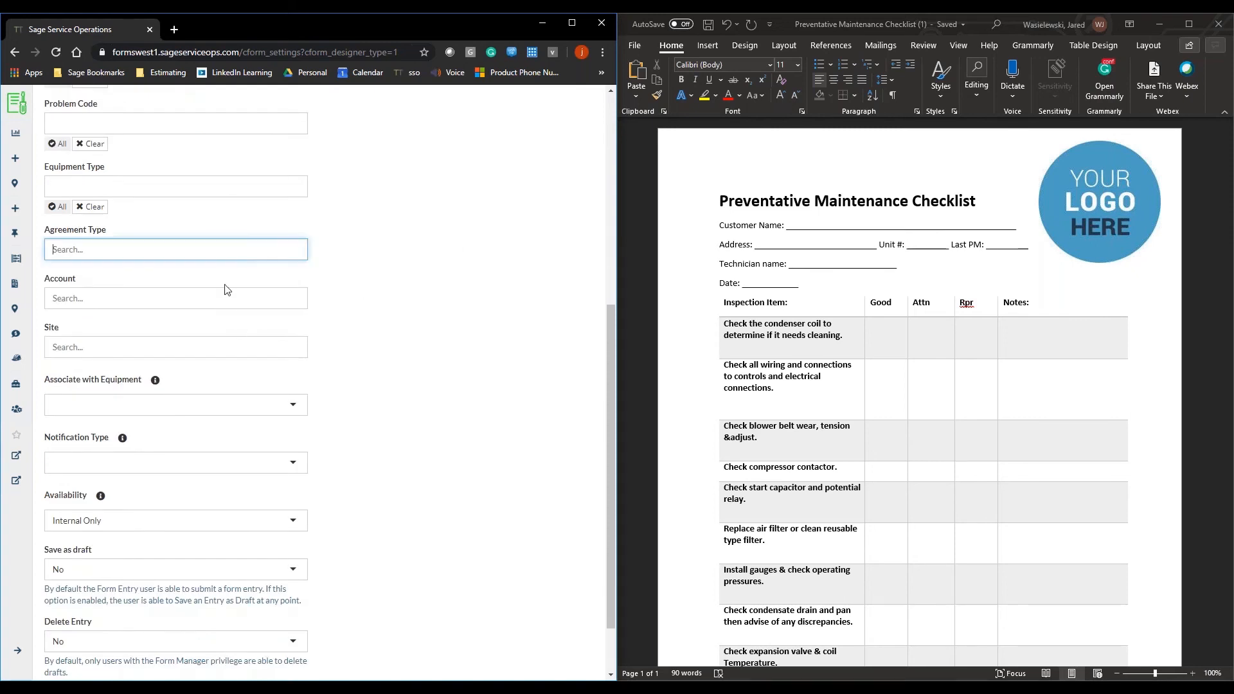
click(223, 302)
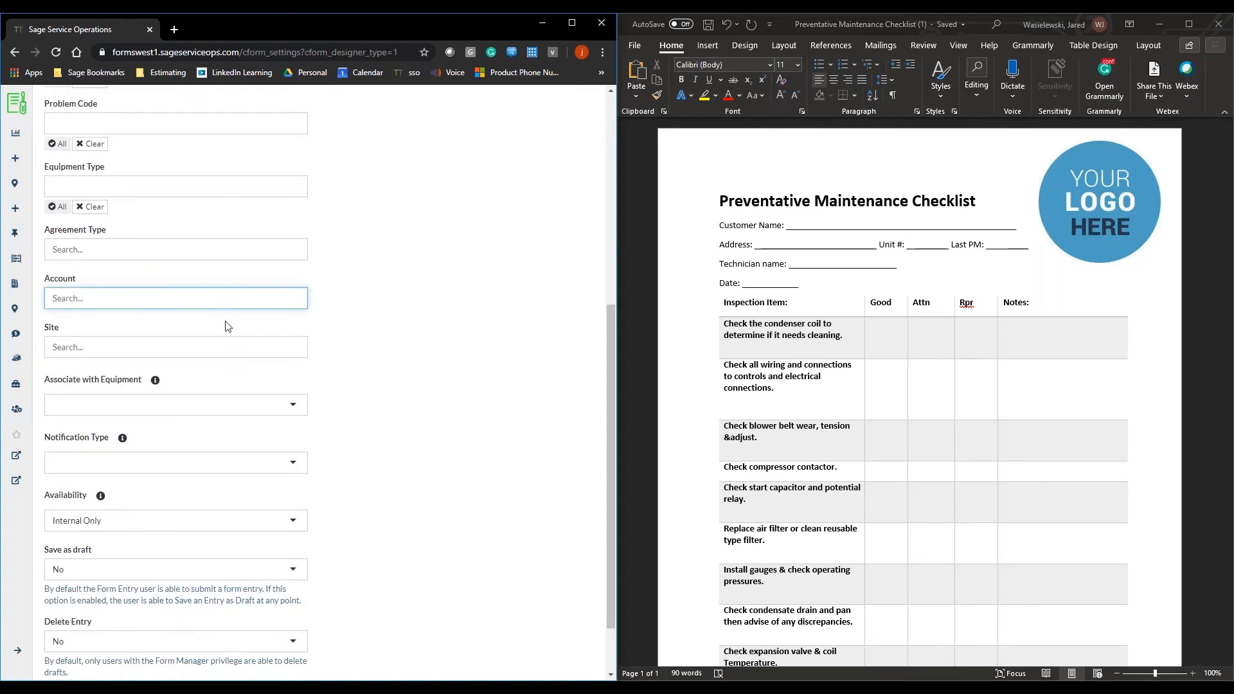
click(231, 348)
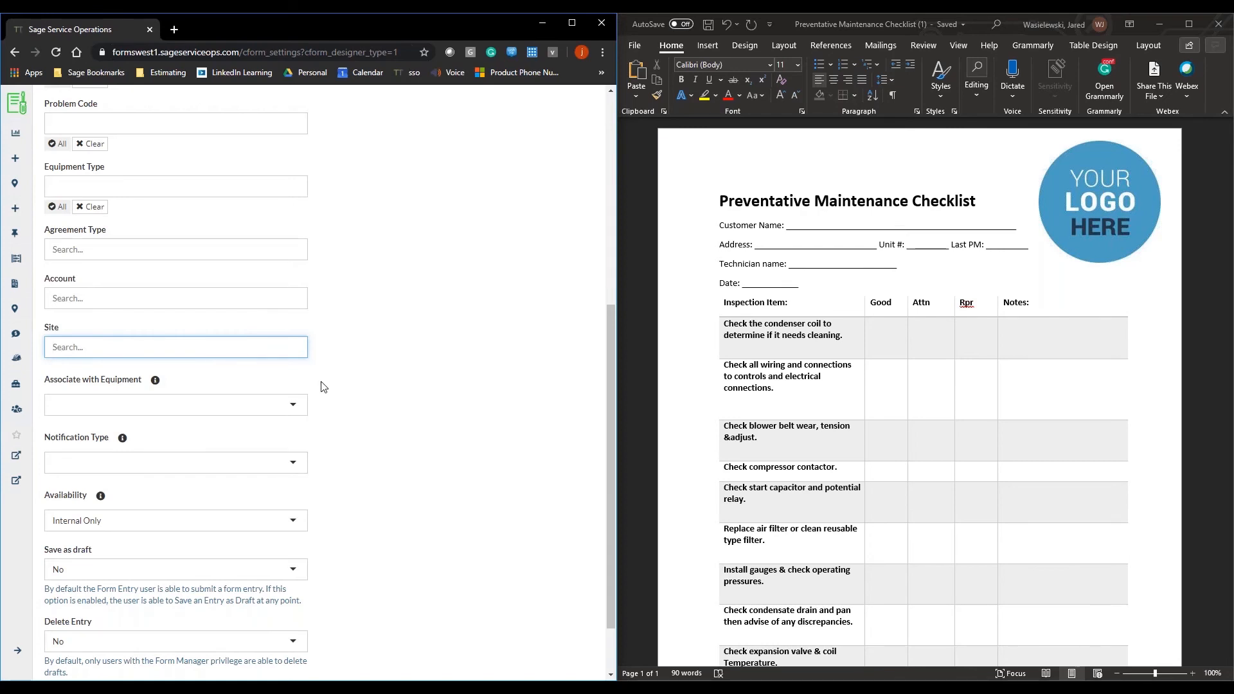
Step: Choose Internal Only as the form's availability and save the form
scroll(311, 421, down, 2)
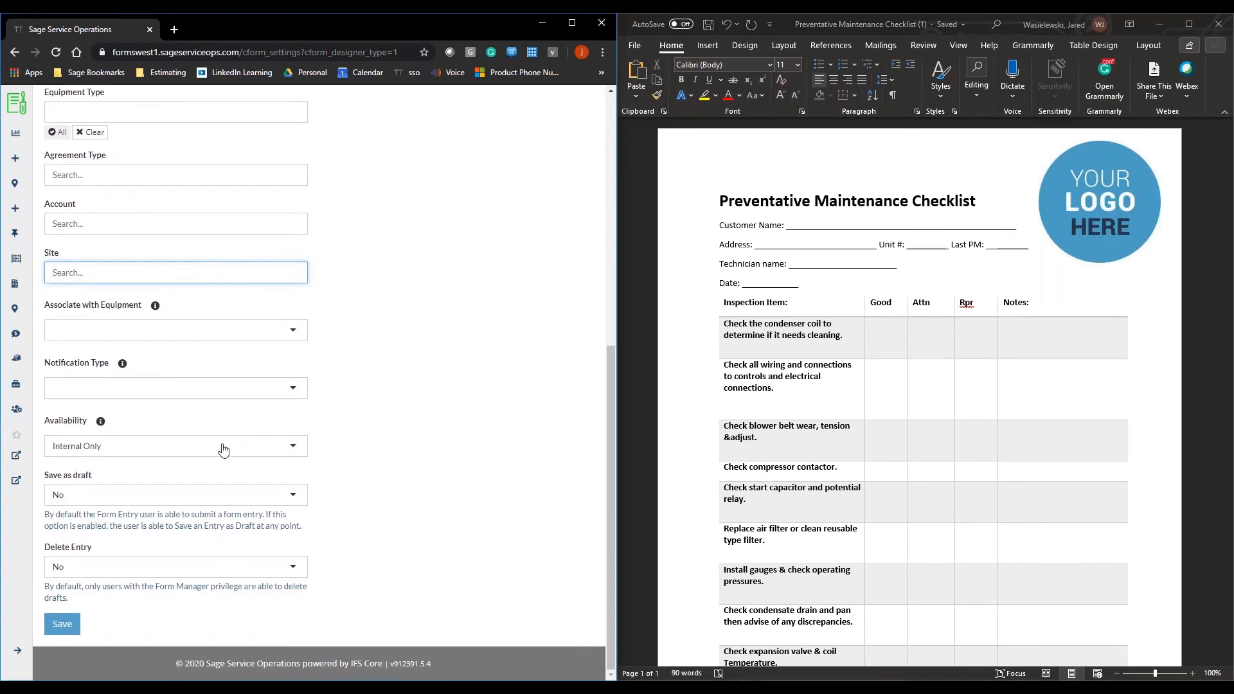
click(222, 448)
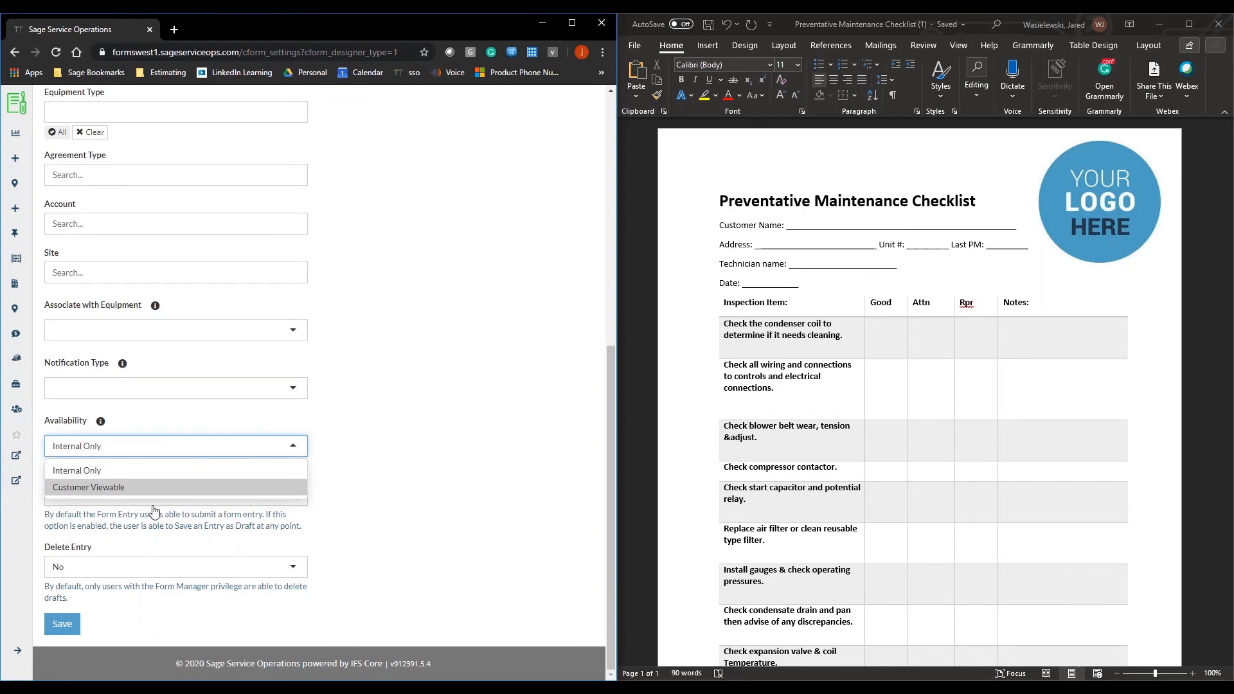
click(172, 479)
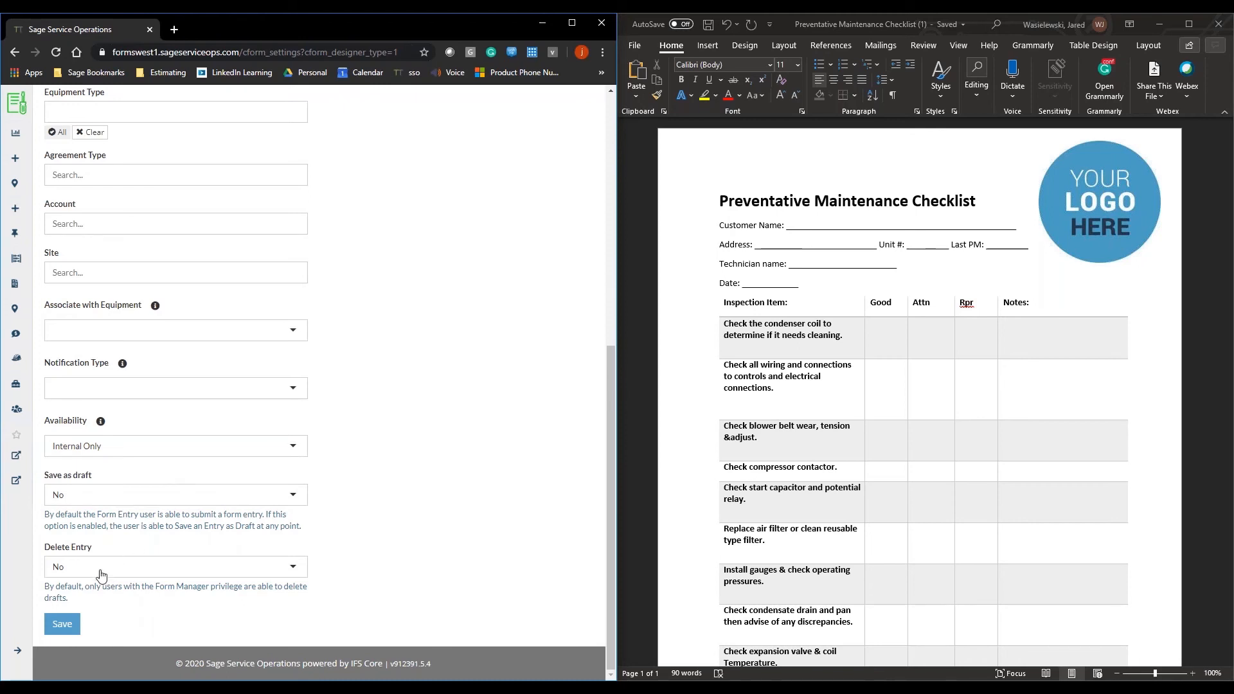
click(62, 624)
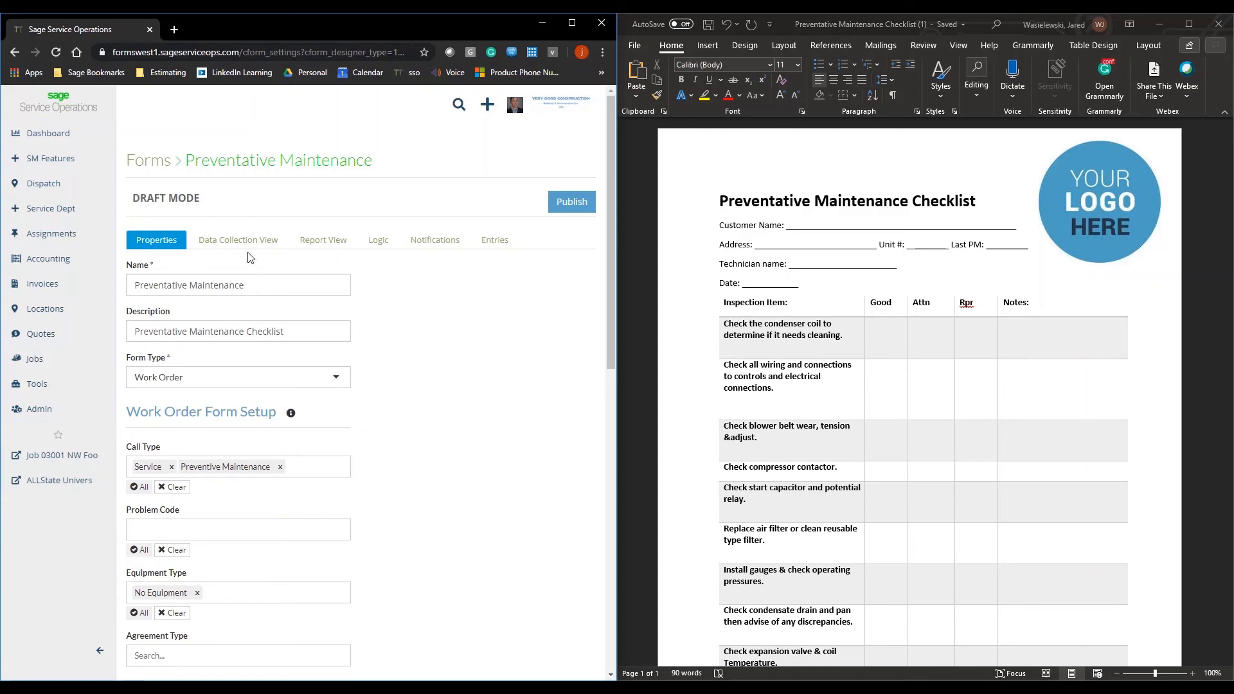
Step: Open the form's data collection view and add a section break labelled "Preventative Maintenance Checklist"
click(211, 245)
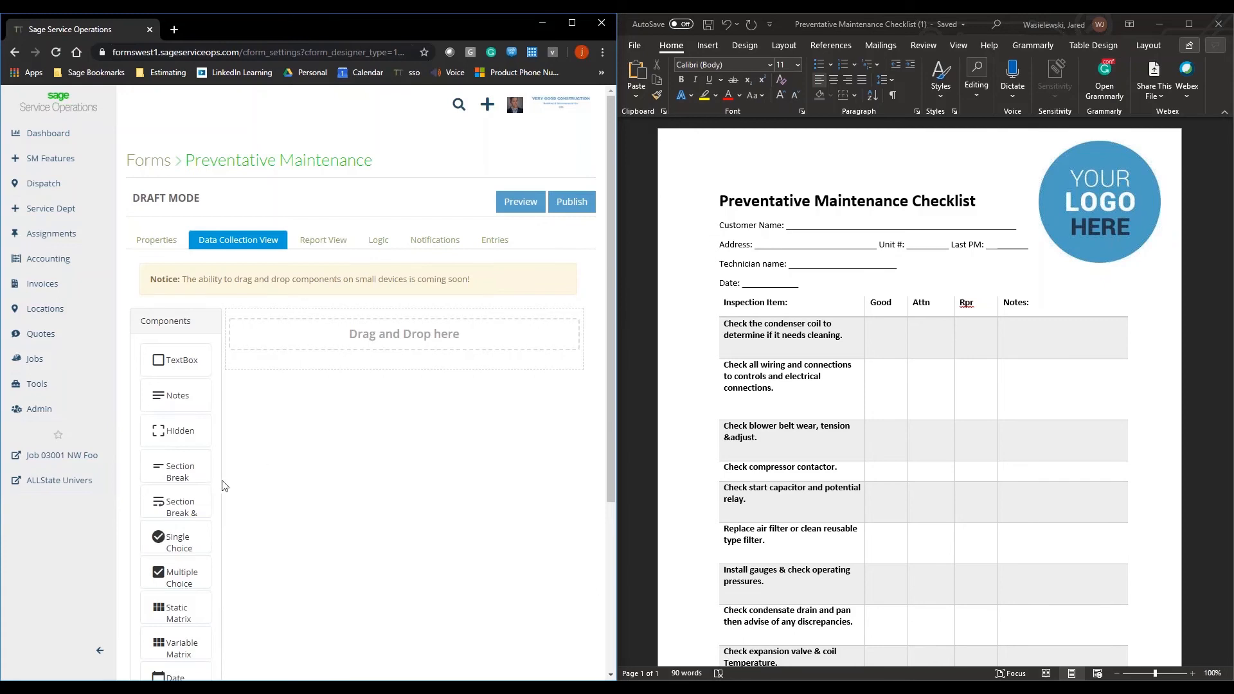
drag(182, 473, 288, 364)
click(341, 366)
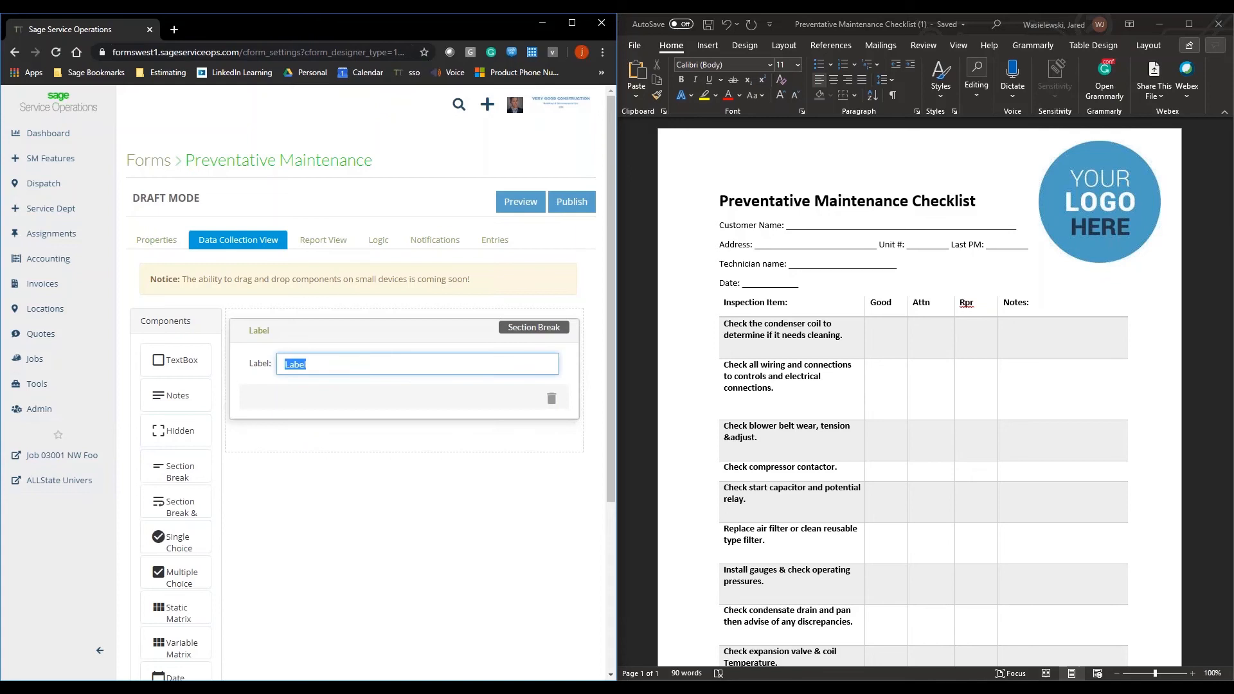
key(BackSpace)
key(BackSpace)
text(Preventative Maintenance Checklist)
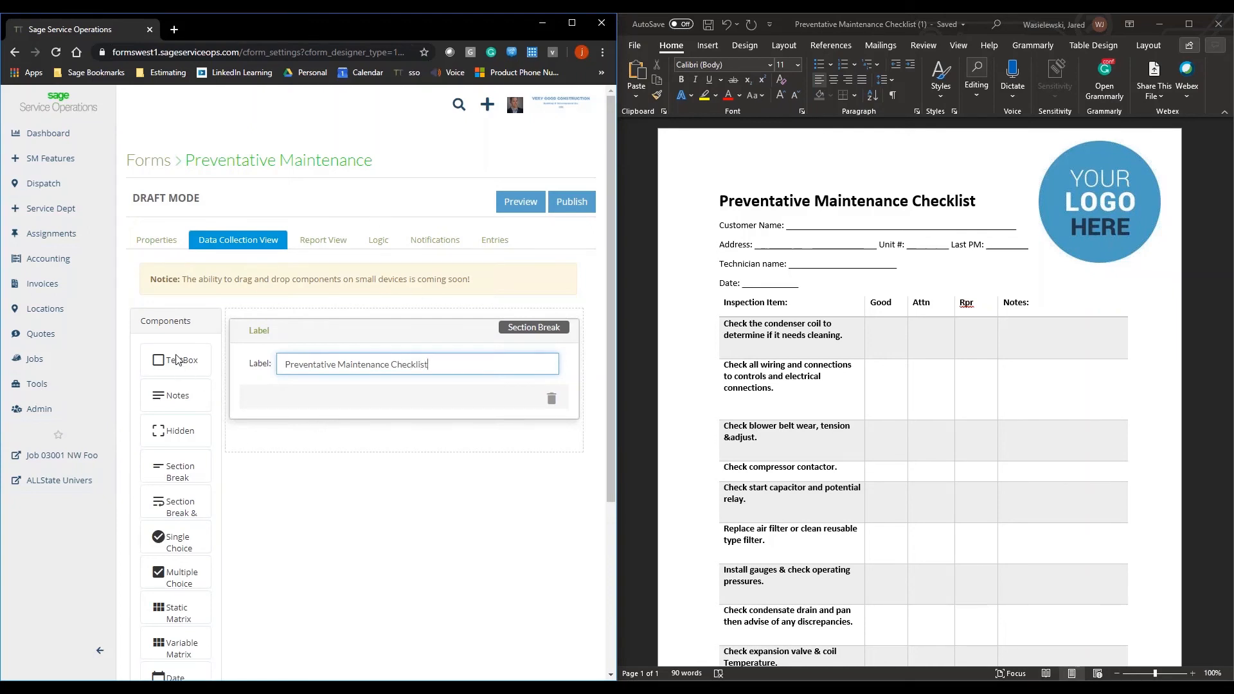
Step: Add a required text box below the section break and try to label it "Customer Name"
drag(178, 360, 299, 433)
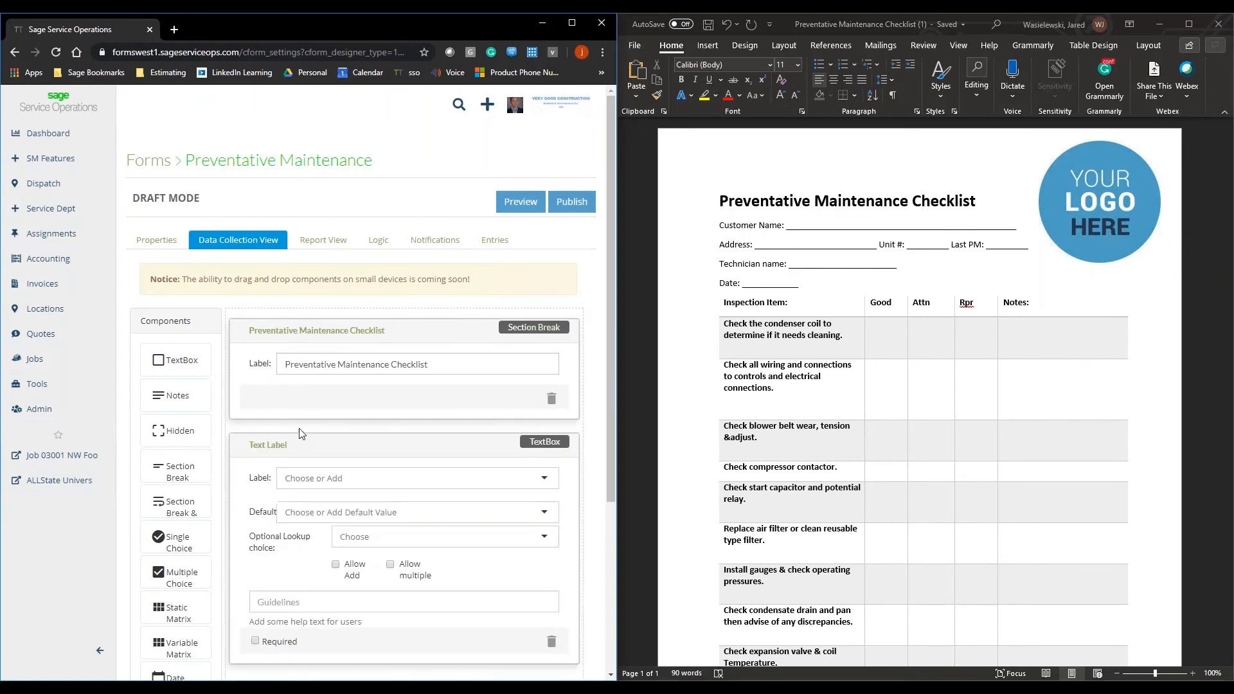
scroll(302, 432, down, 1)
click(329, 413)
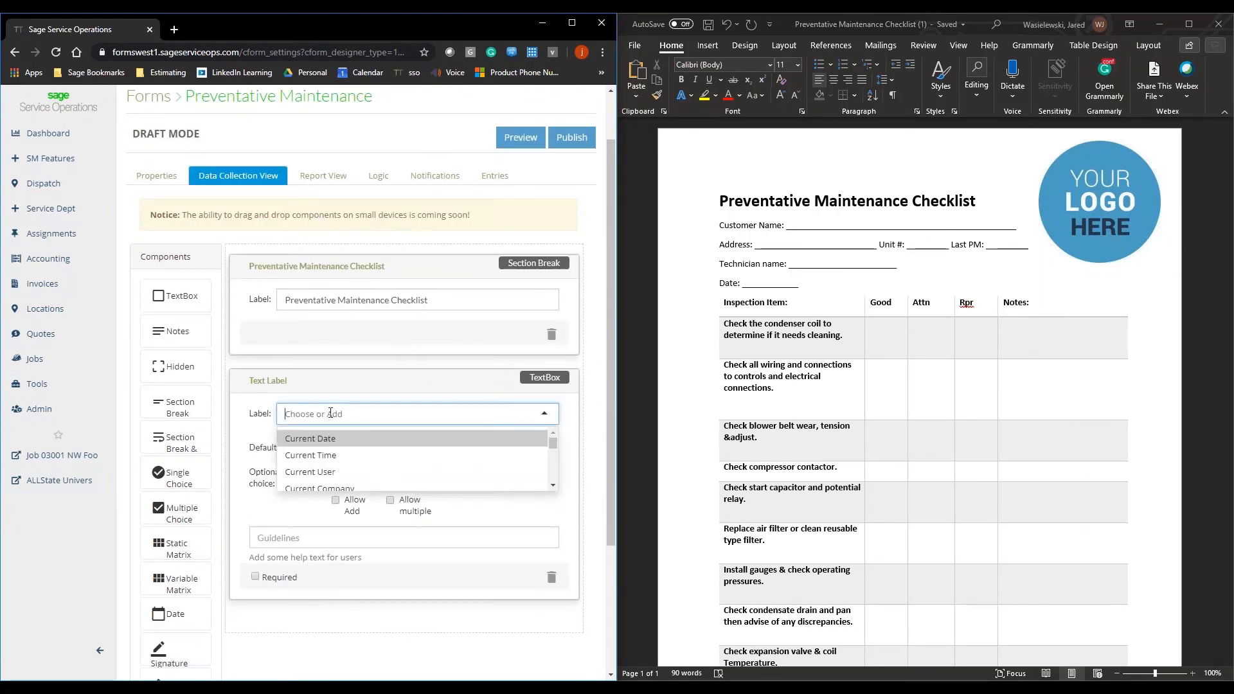
text(Cust)
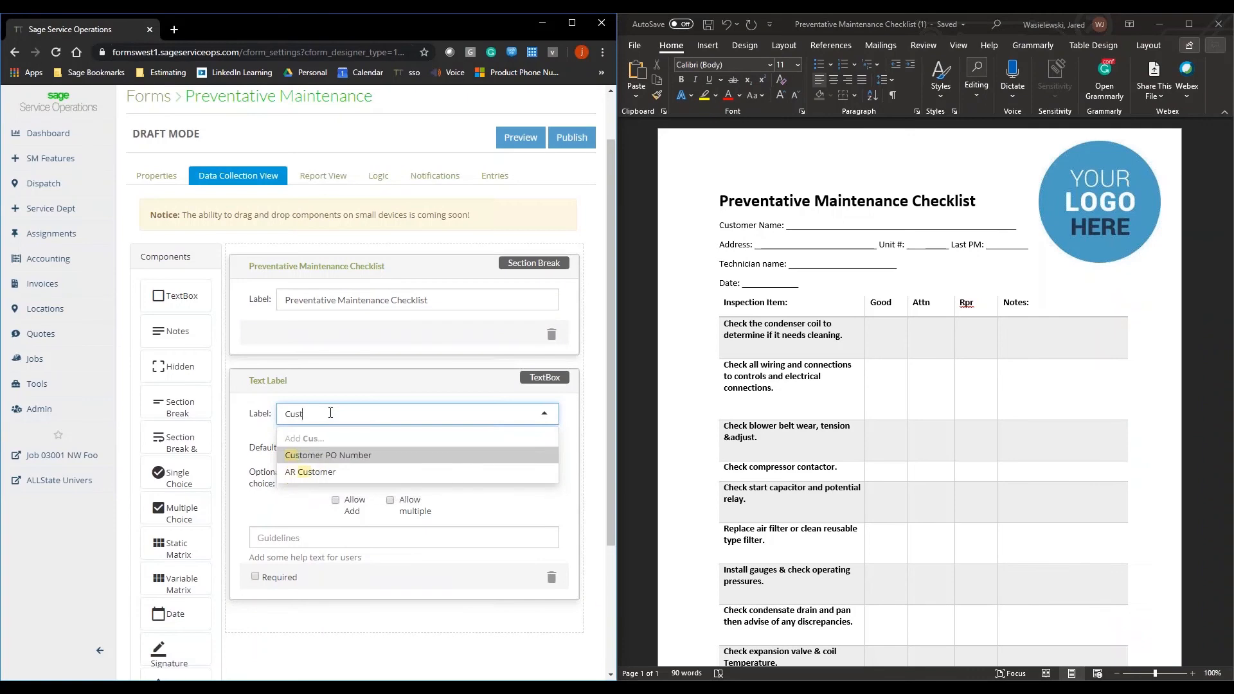
text(omer Name)
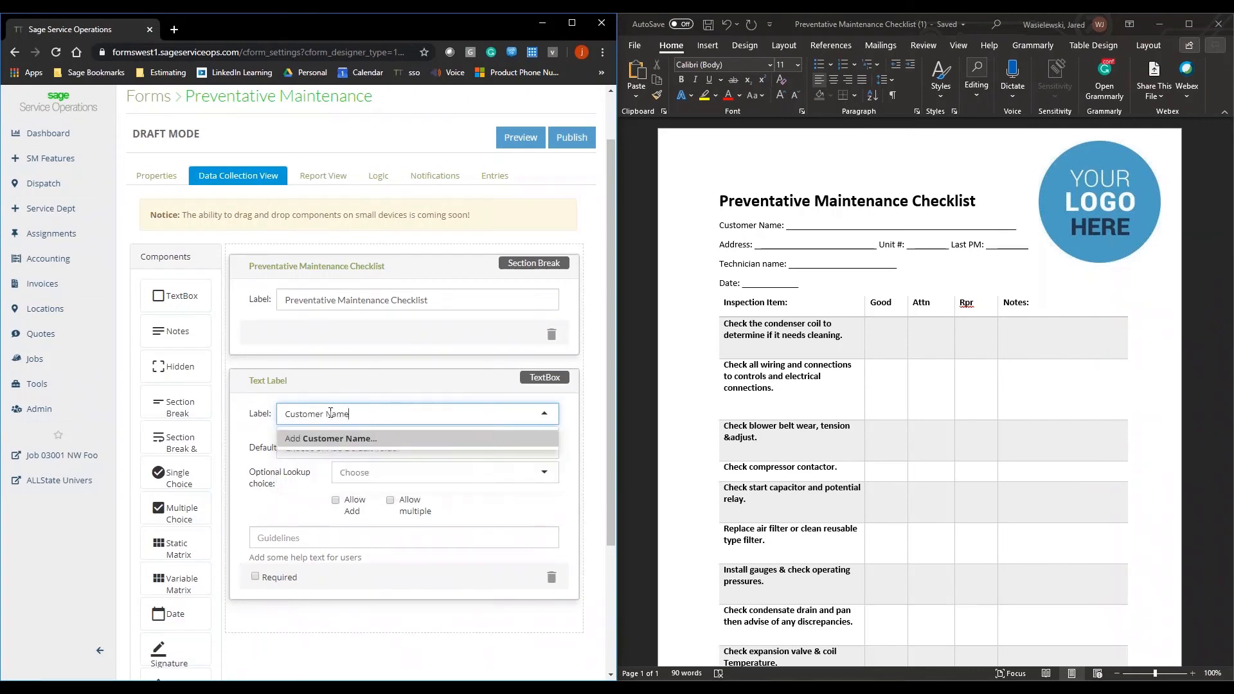
click(315, 504)
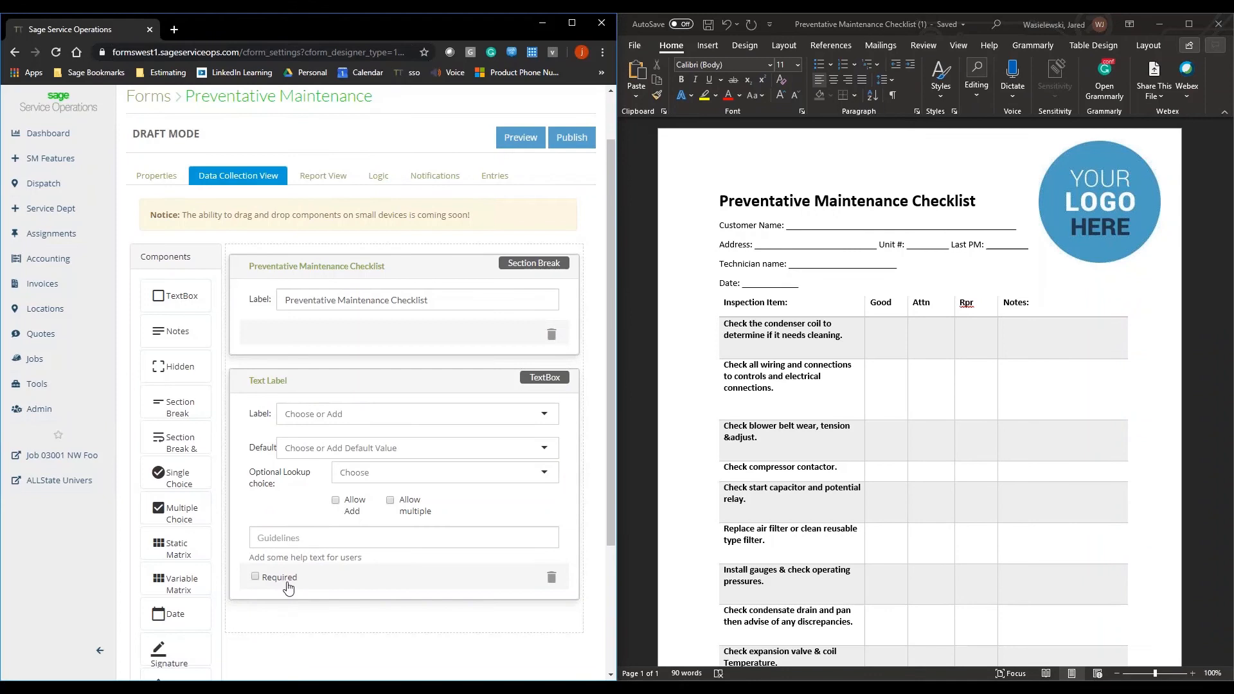
click(255, 577)
Step: Add a second text box labelled Service Site Address and make it required
drag(187, 301, 299, 604)
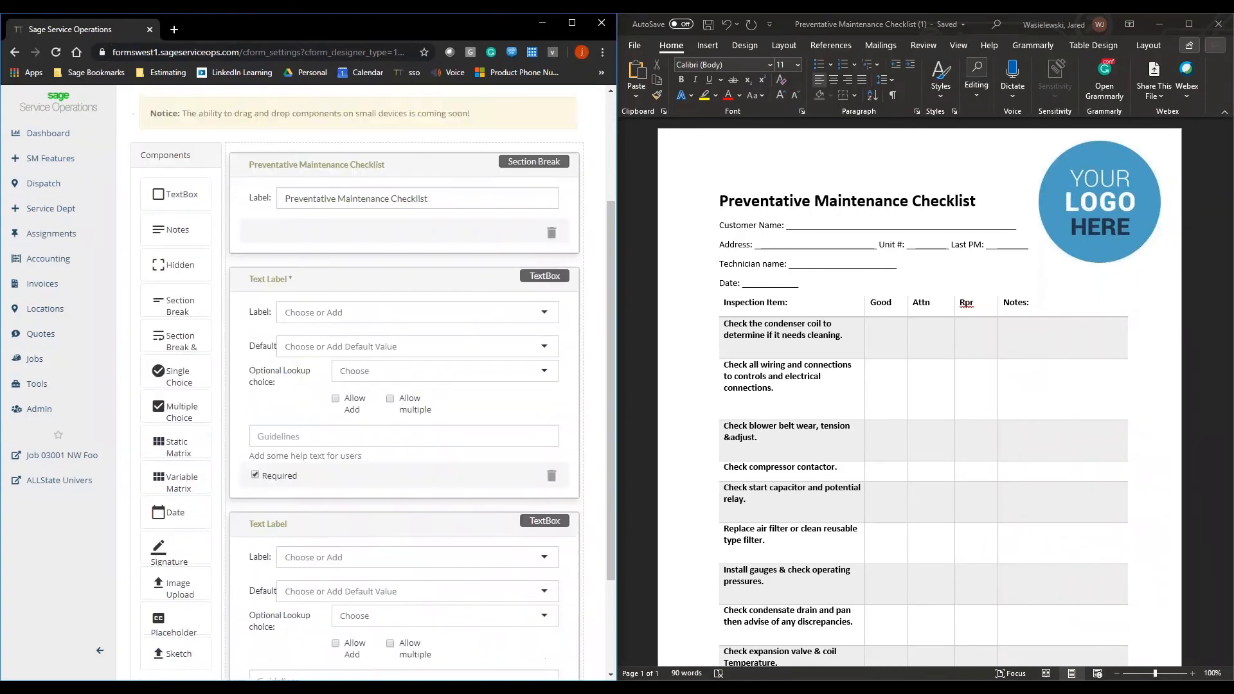
click(334, 531)
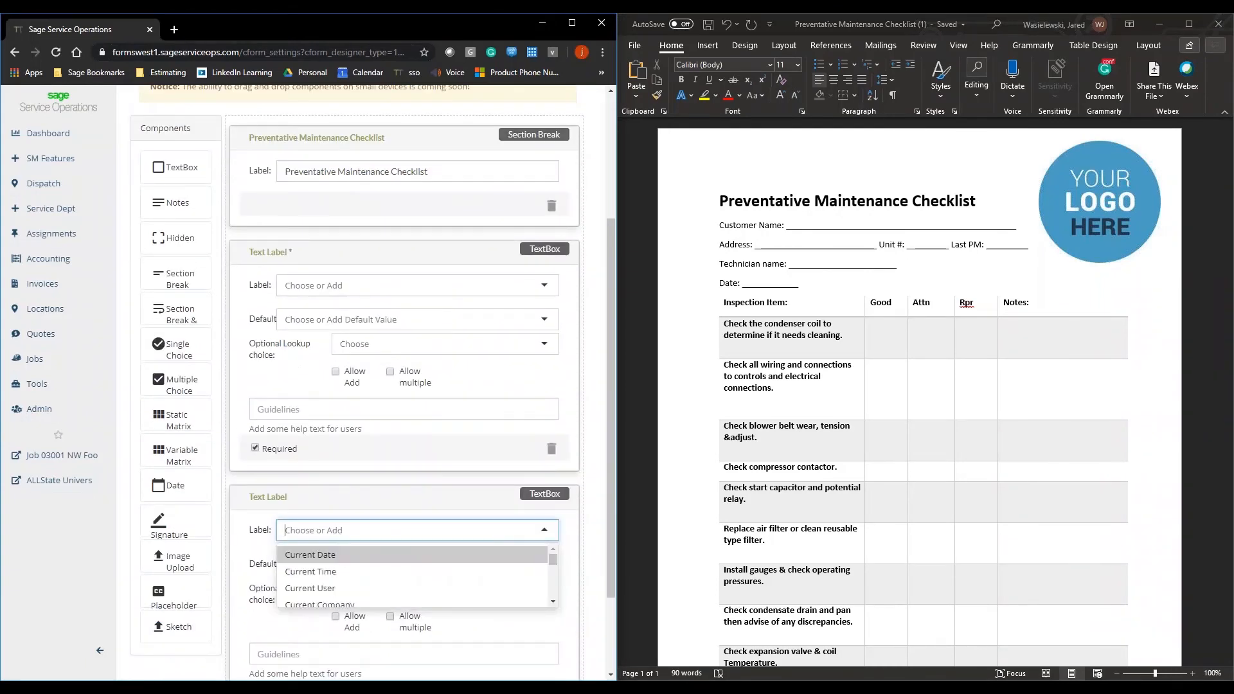
text(Ad)
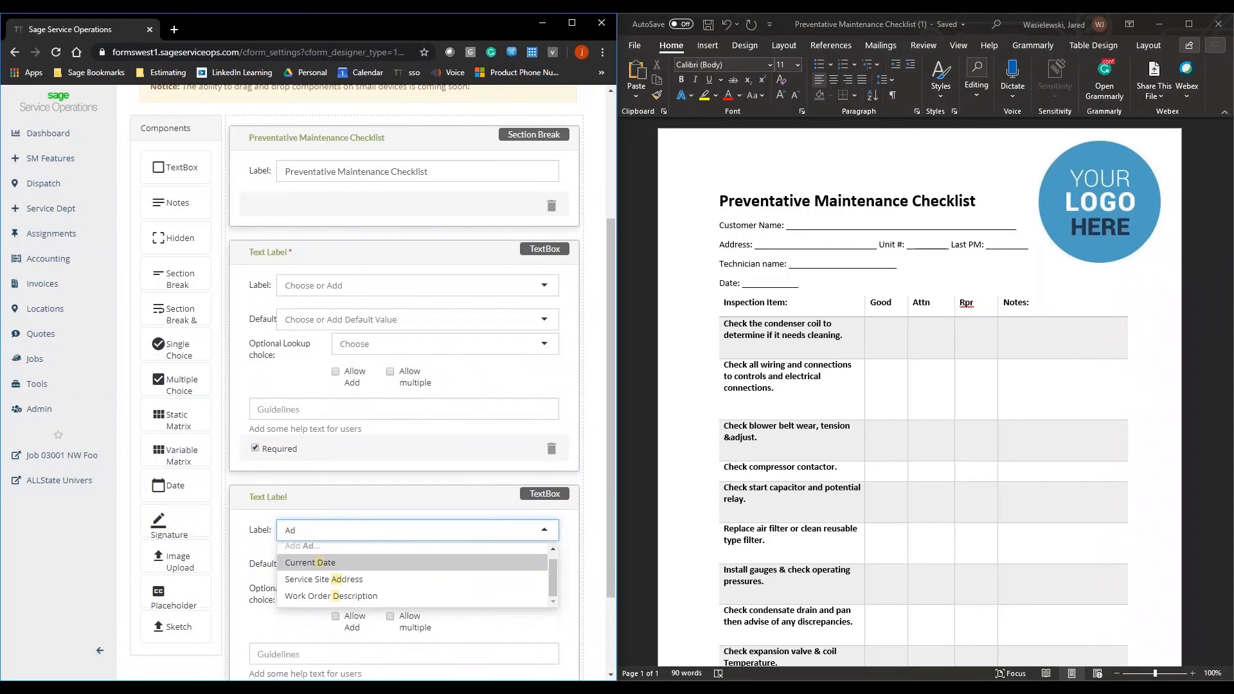
click(377, 579)
scroll(379, 582, down, 3)
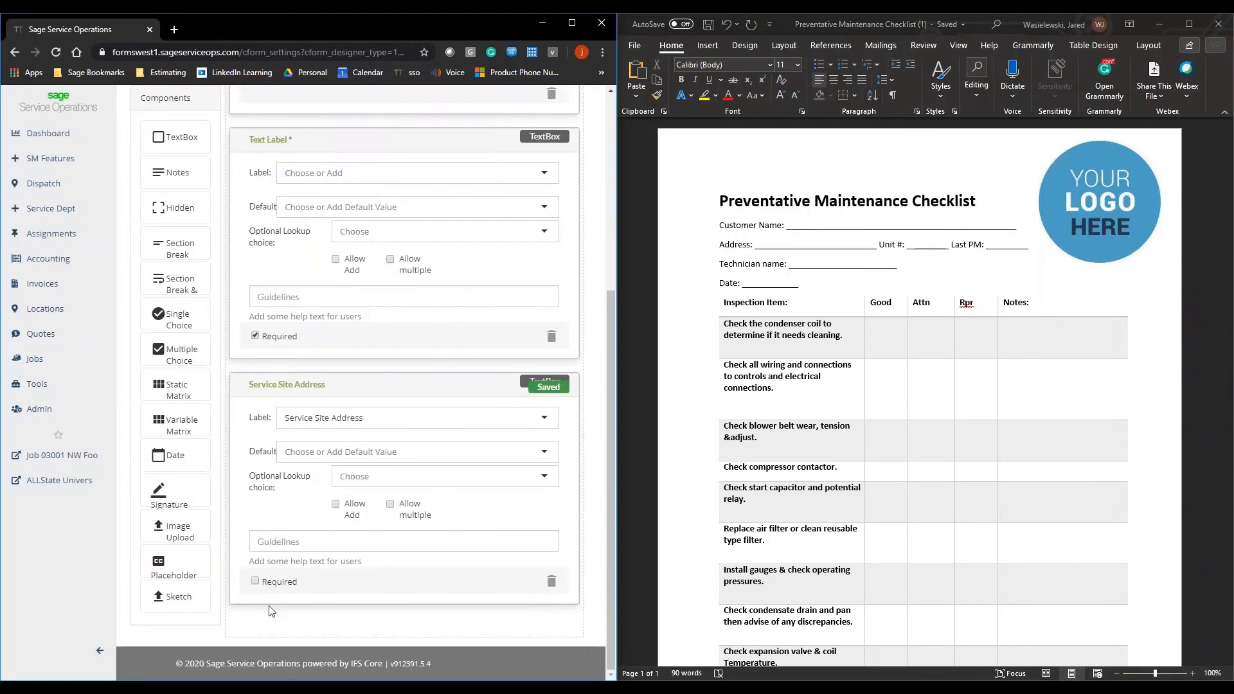
click(270, 582)
Step: Add a text box below Service Site Address, try to label it "Technician Name", and set its optional lookup to Employees
scroll(182, 173, up, 1)
drag(182, 122, 283, 657)
scroll(317, 628, down, 4)
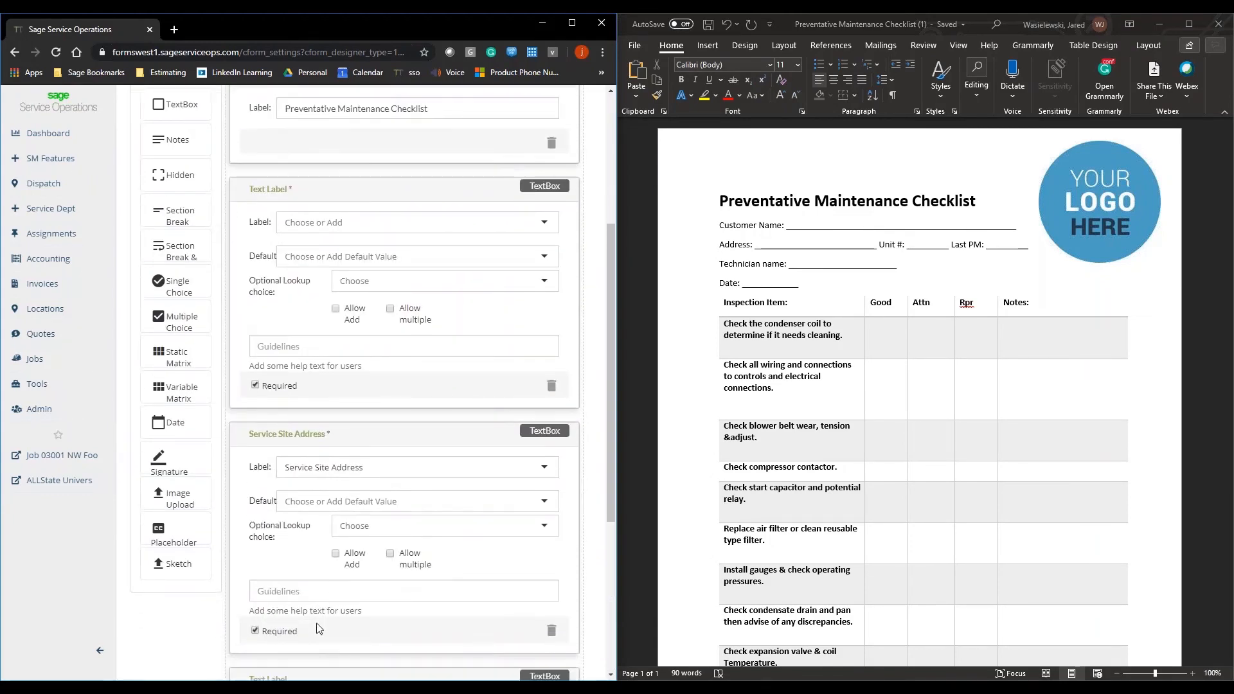
click(305, 473)
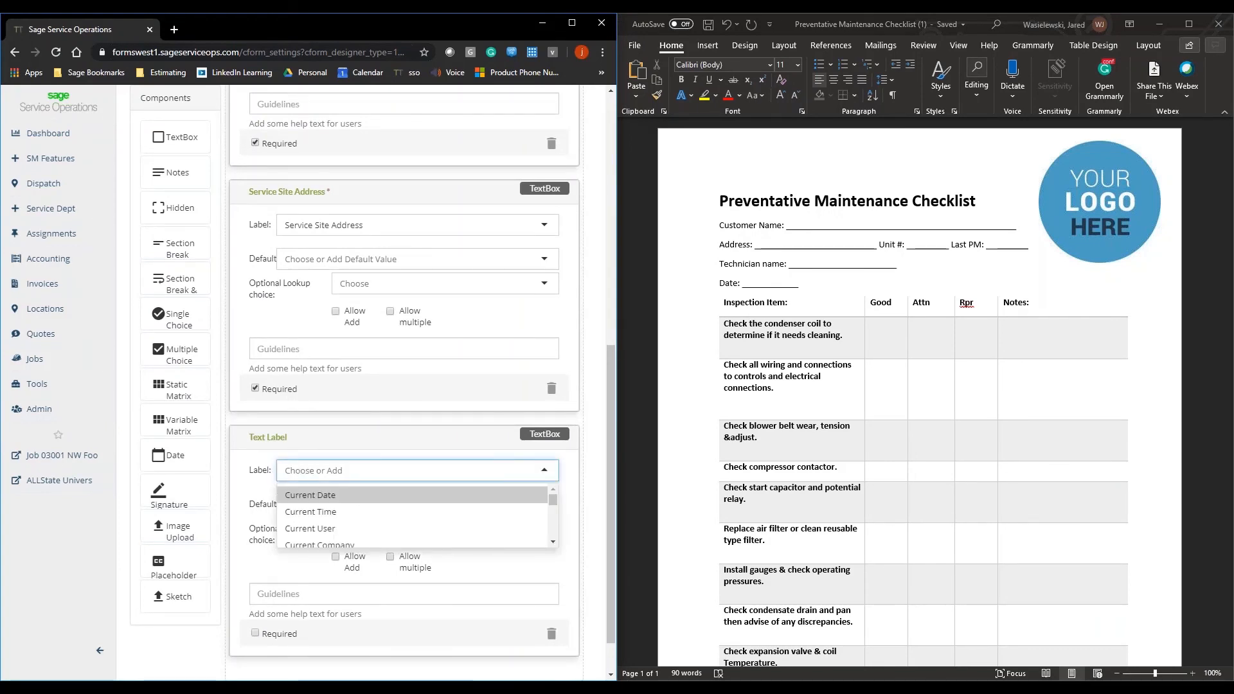
text(Tech)
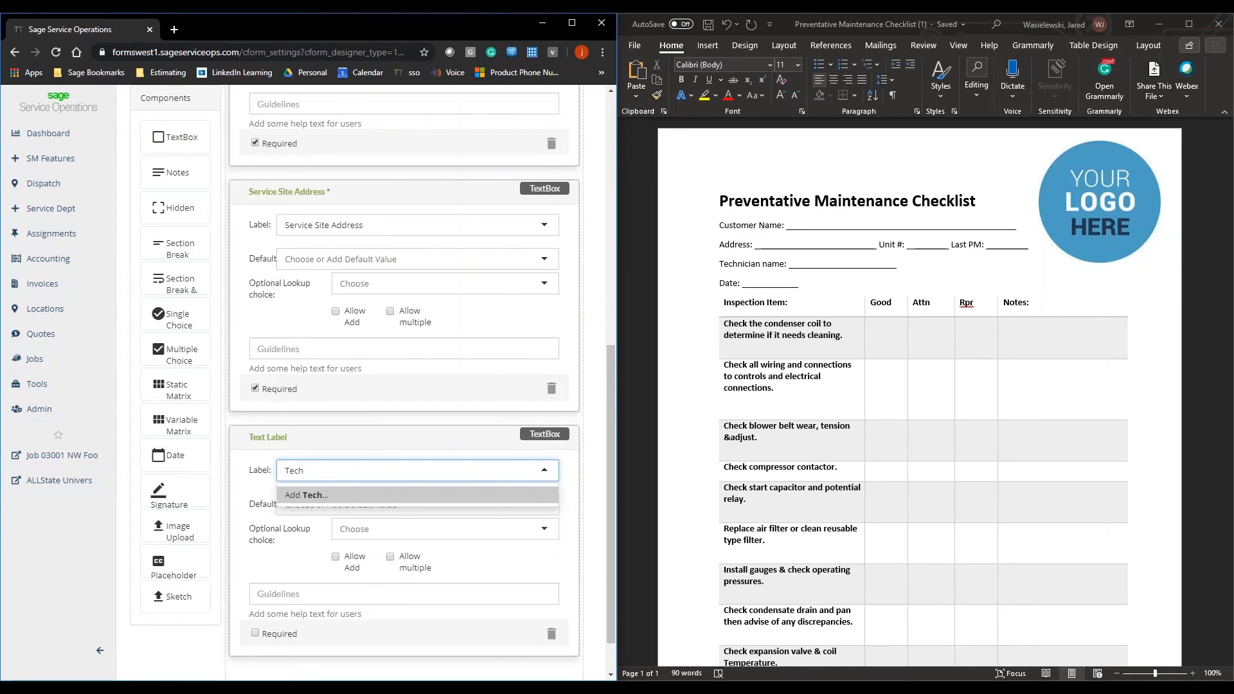
text(nician Name)
click(277, 576)
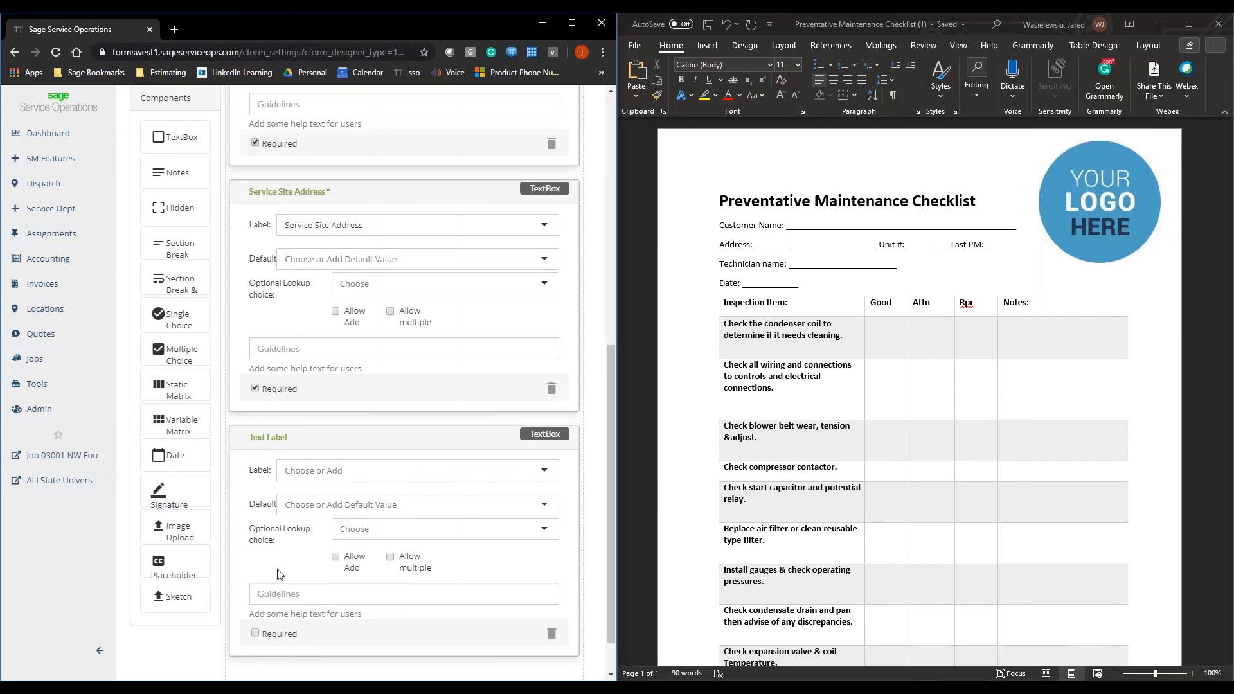
click(355, 530)
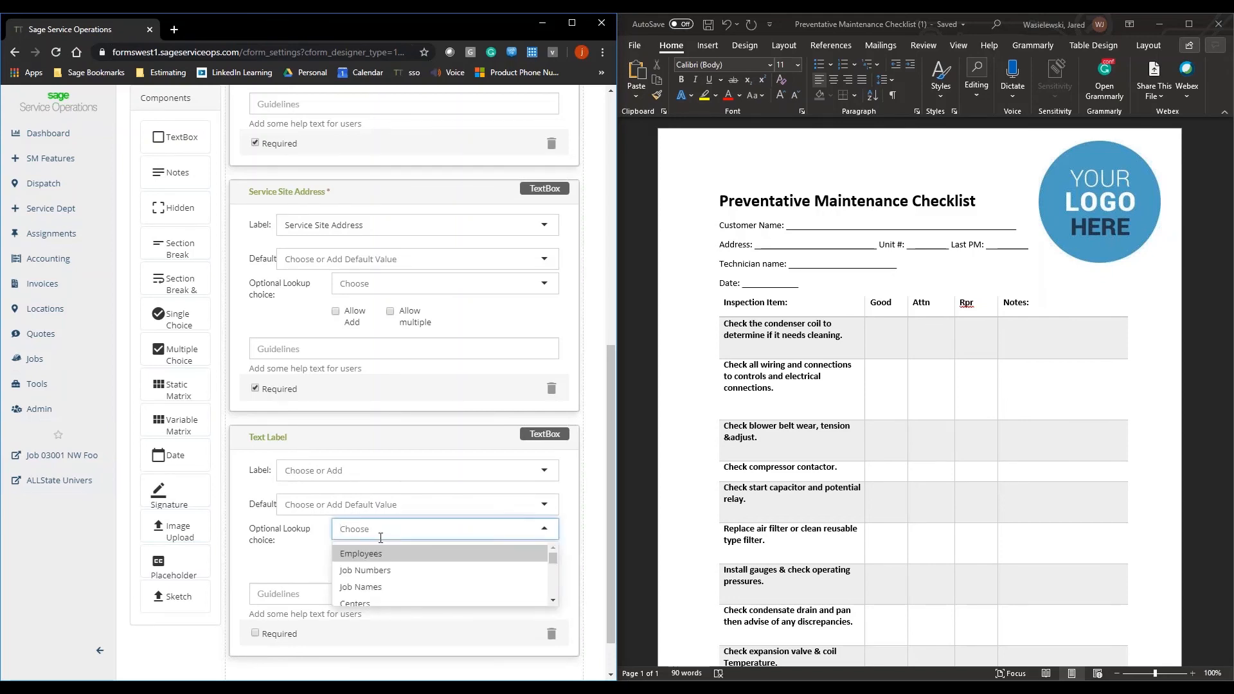
click(396, 554)
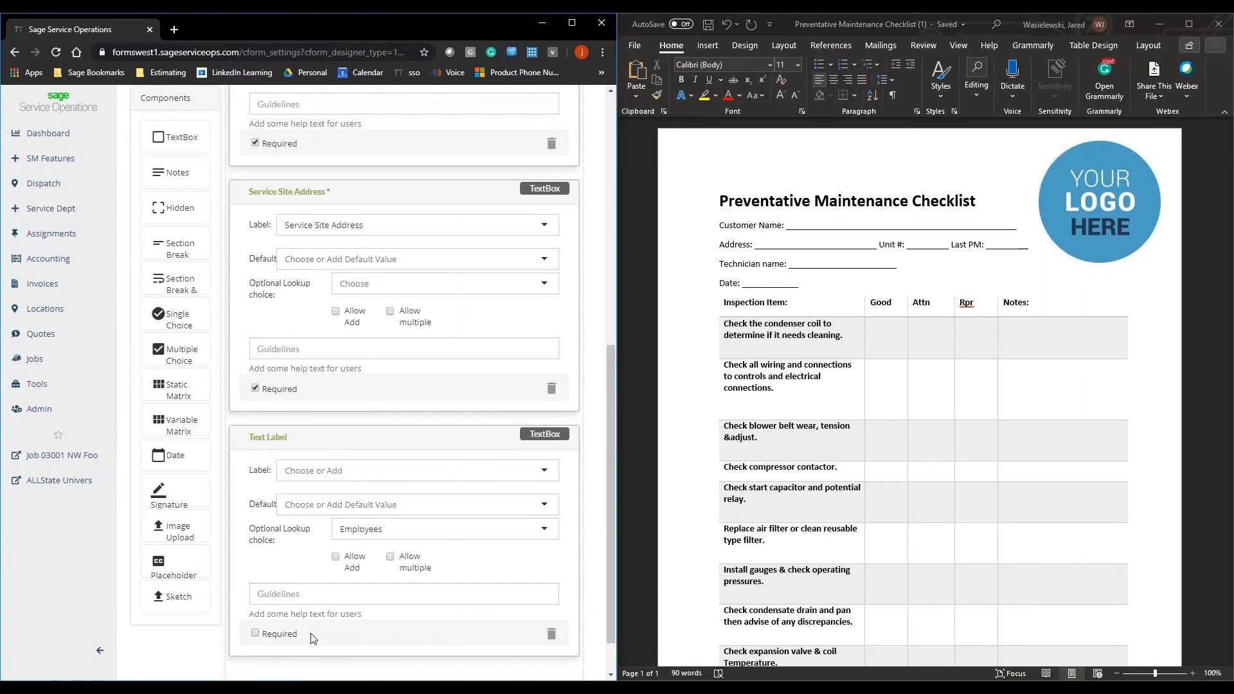
Step: Add another text box below the Employees lookup box with Current Date as both its label and default value
drag(177, 139, 331, 650)
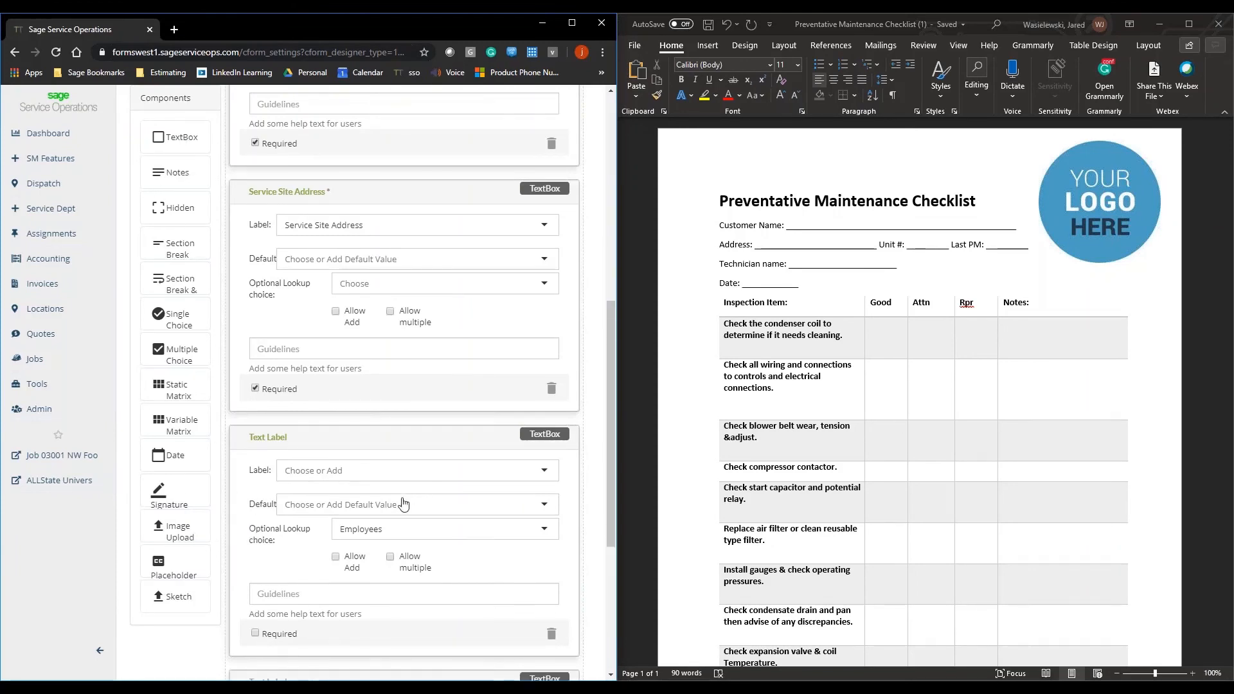
scroll(394, 504, down, 2)
scroll(394, 505, down, 2)
click(321, 418)
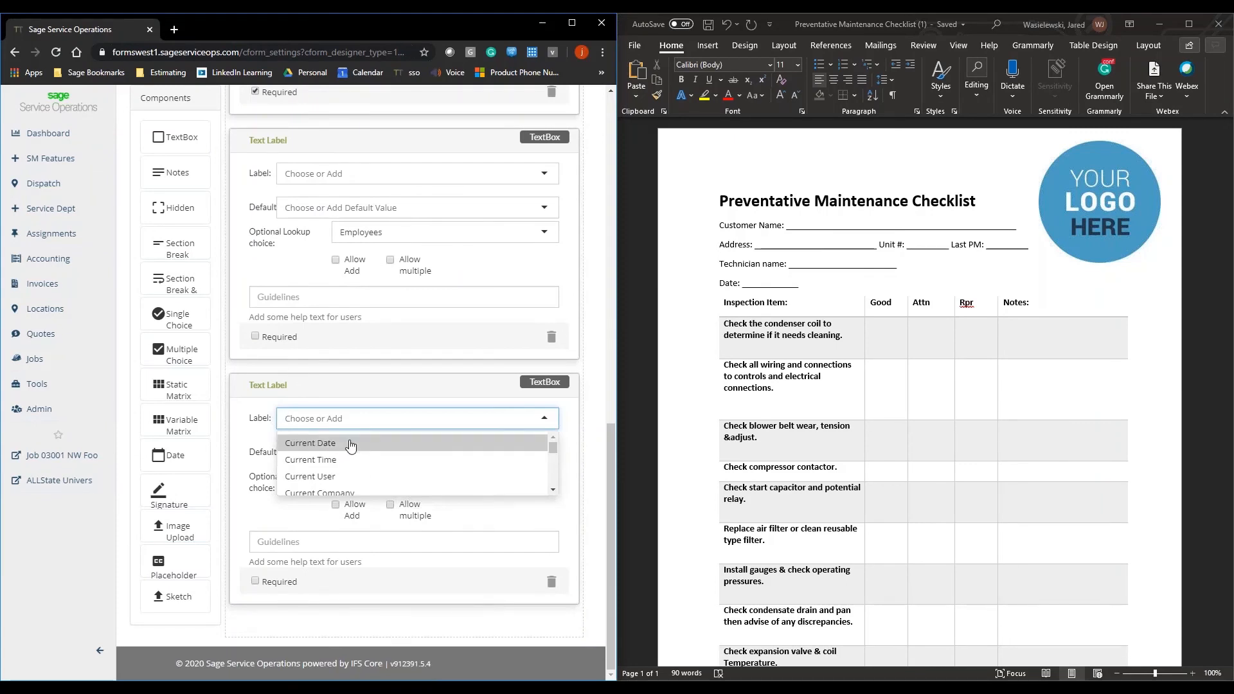
click(321, 442)
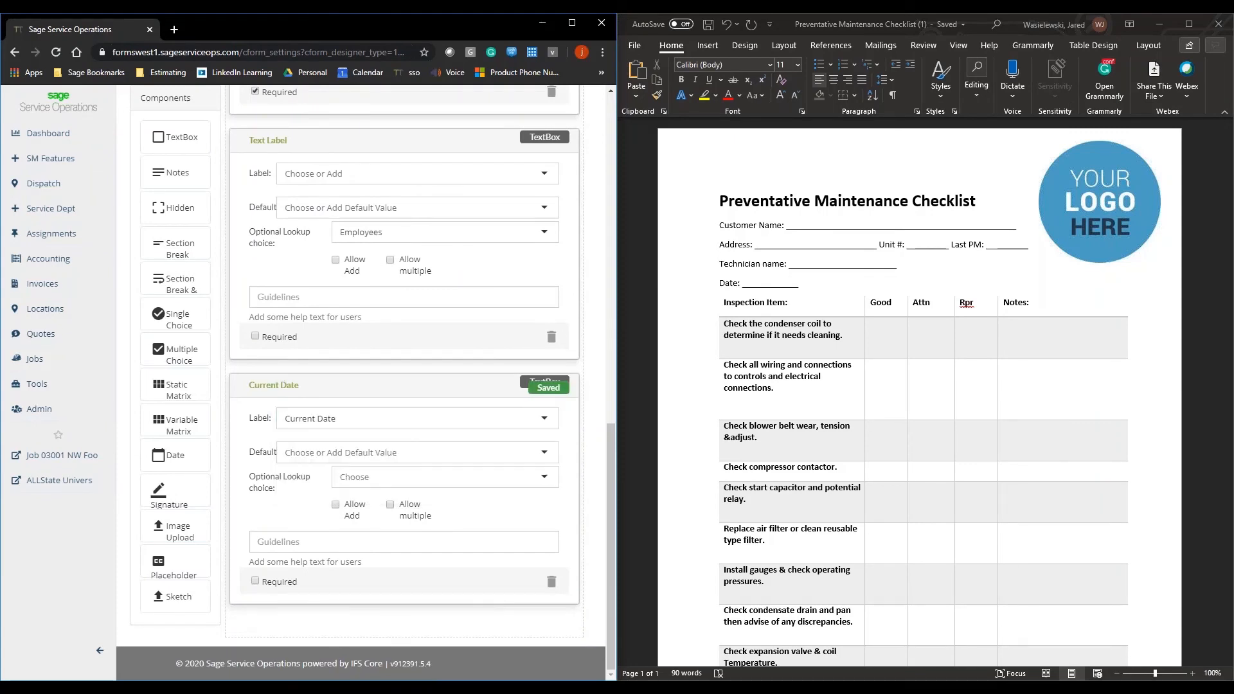
click(361, 453)
click(358, 475)
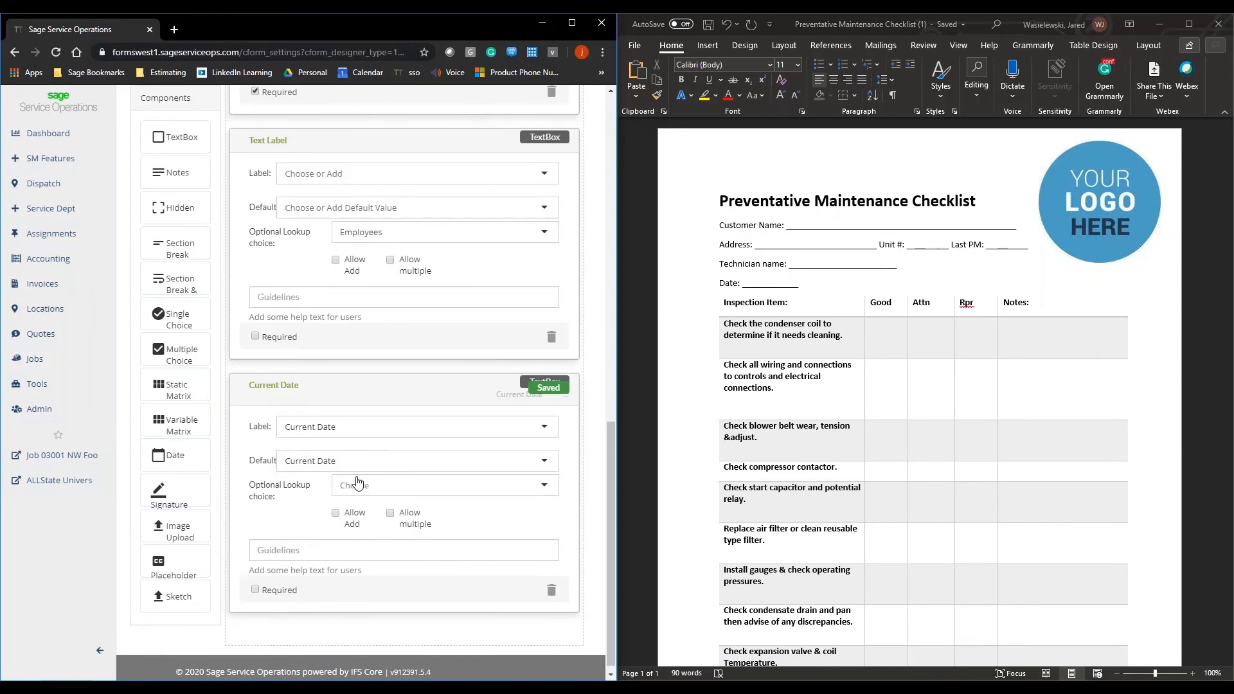
click(255, 589)
click(277, 599)
scroll(332, 514, down, 1)
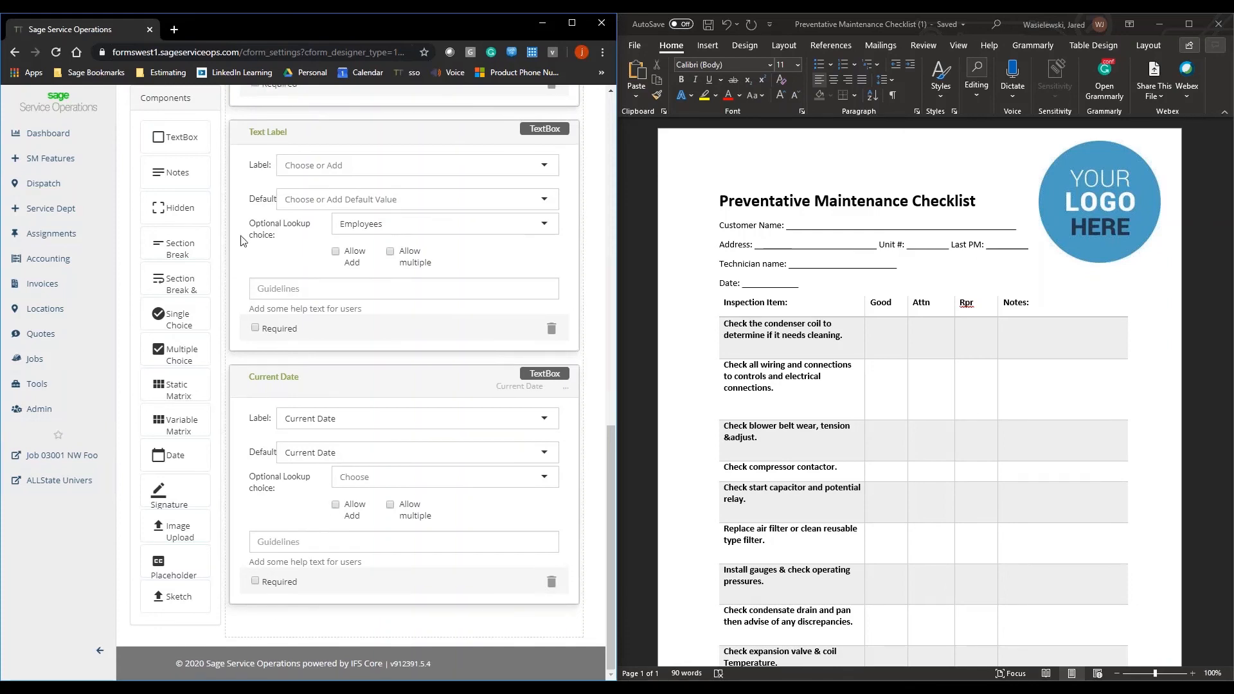
Step: Add a static matrix below the Current Date text box to hold the paper checklist's inspection table
click(715, 194)
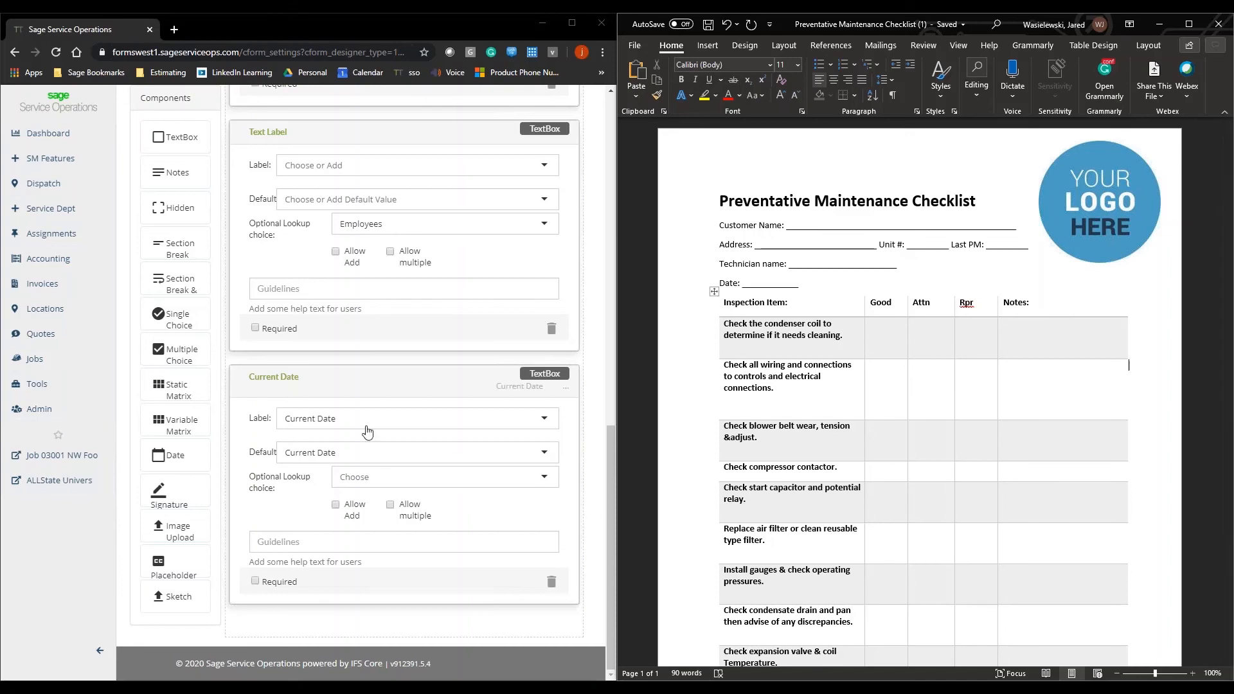
drag(169, 387, 317, 625)
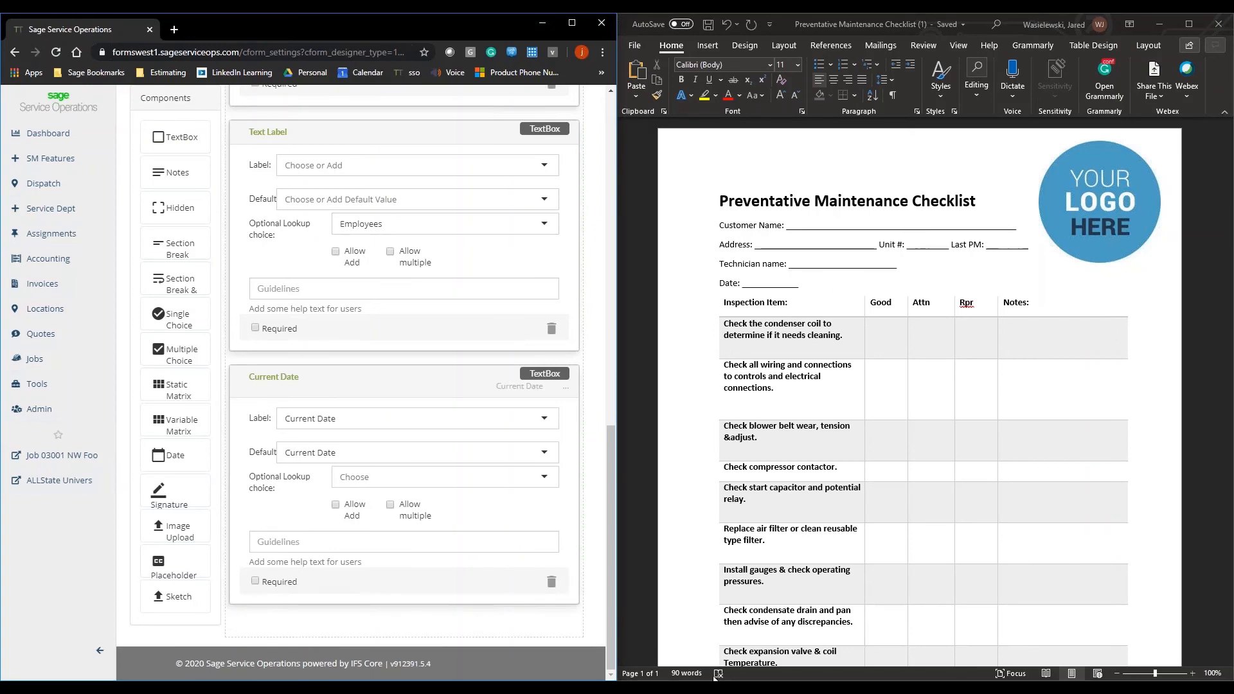
scroll(749, 620, down, 3)
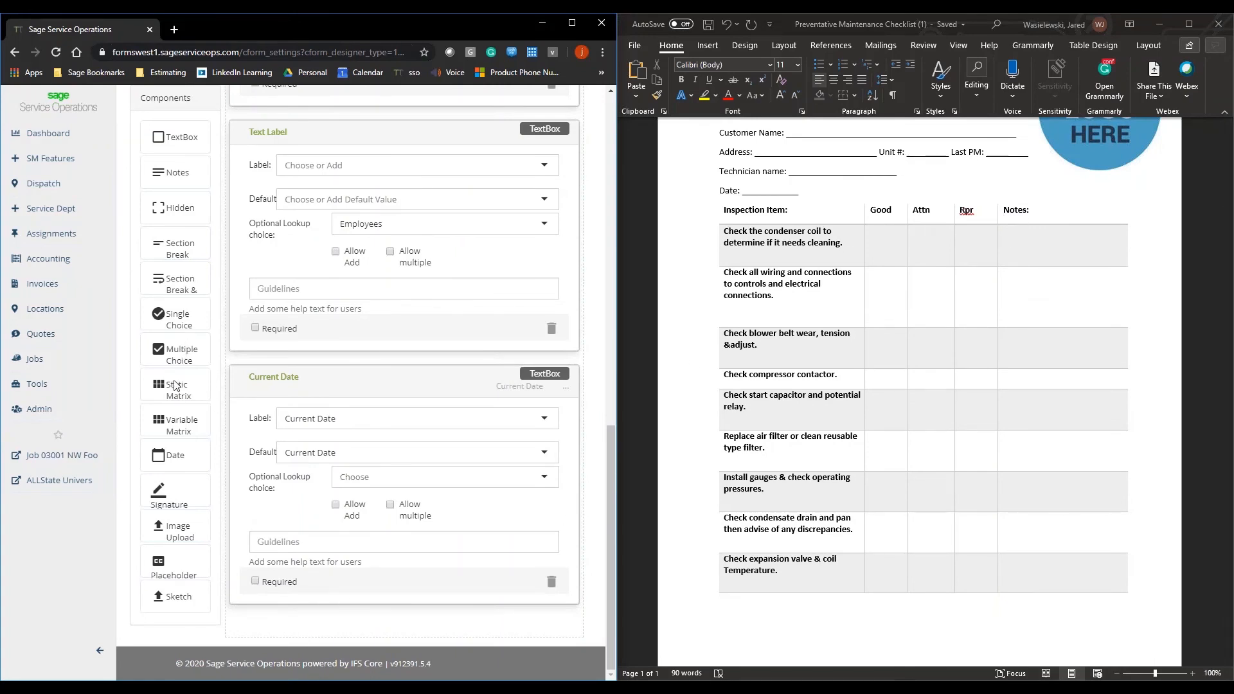
drag(174, 384, 274, 618)
scroll(276, 454, down, 5)
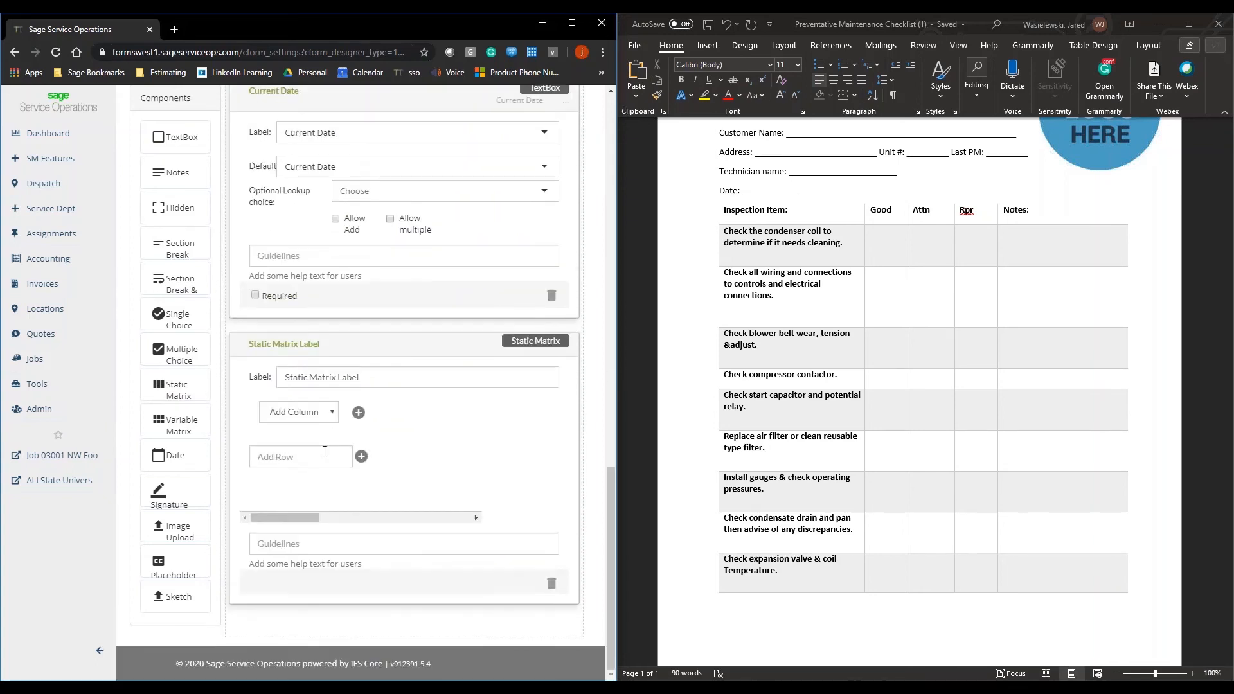
Step: Copy "Check the condenser coil to determine if it needs cleaning." from the Word checklist and add it as the matrix's first row
click(333, 457)
click(786, 243)
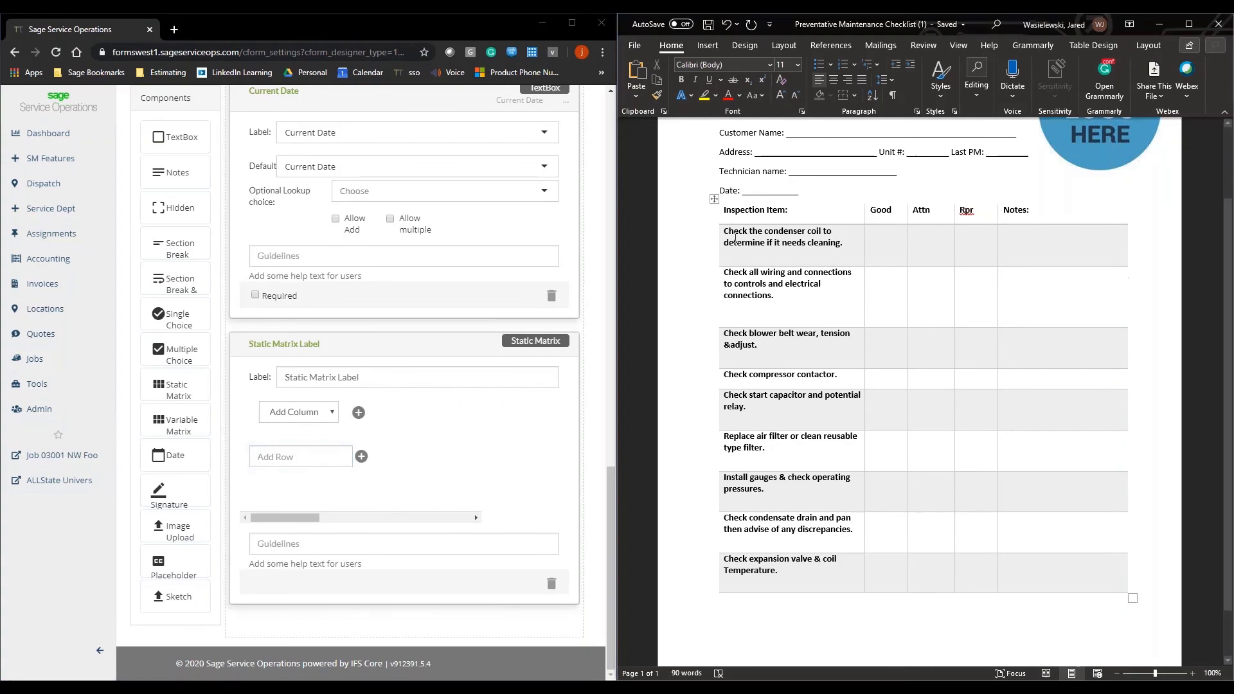
drag(733, 233, 846, 244)
key(ctrl+c)
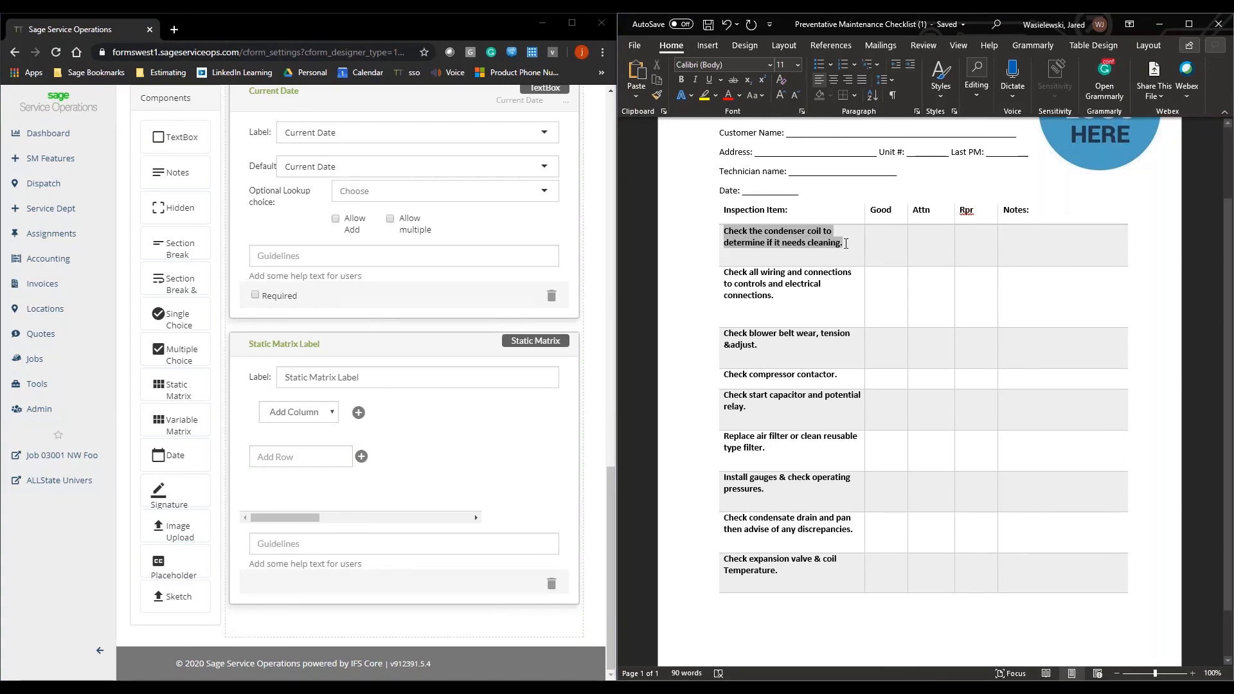
click(309, 459)
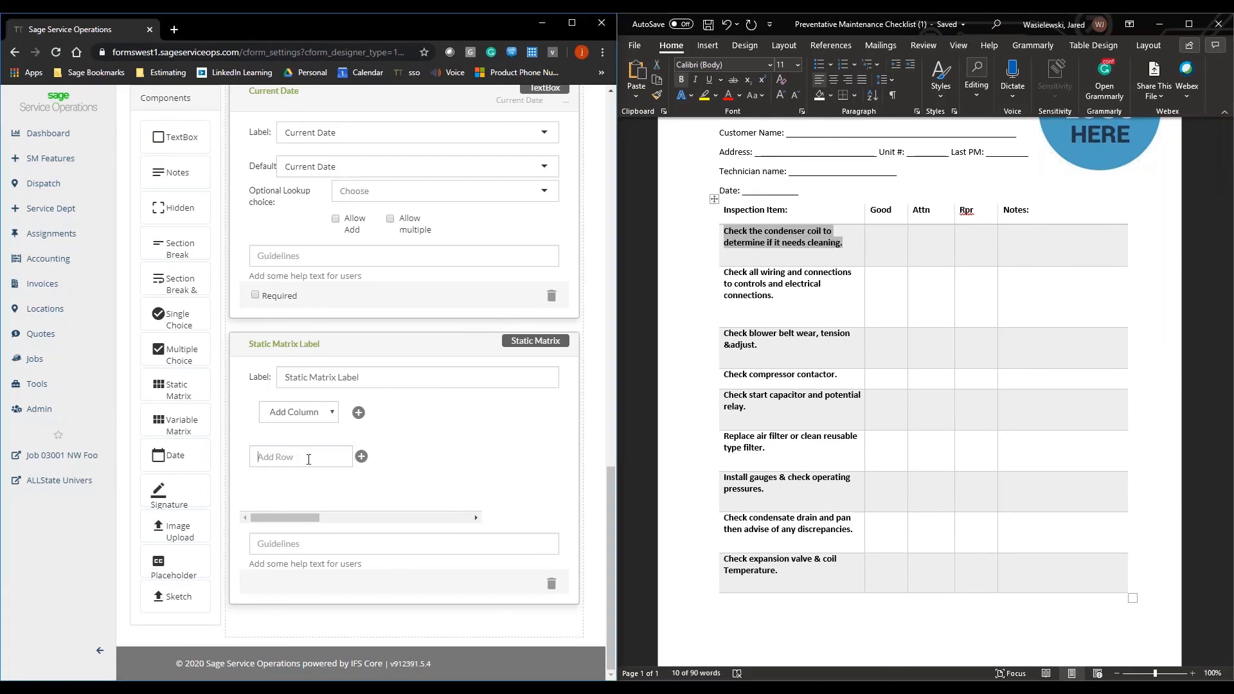
key(ctrl+v)
click(361, 458)
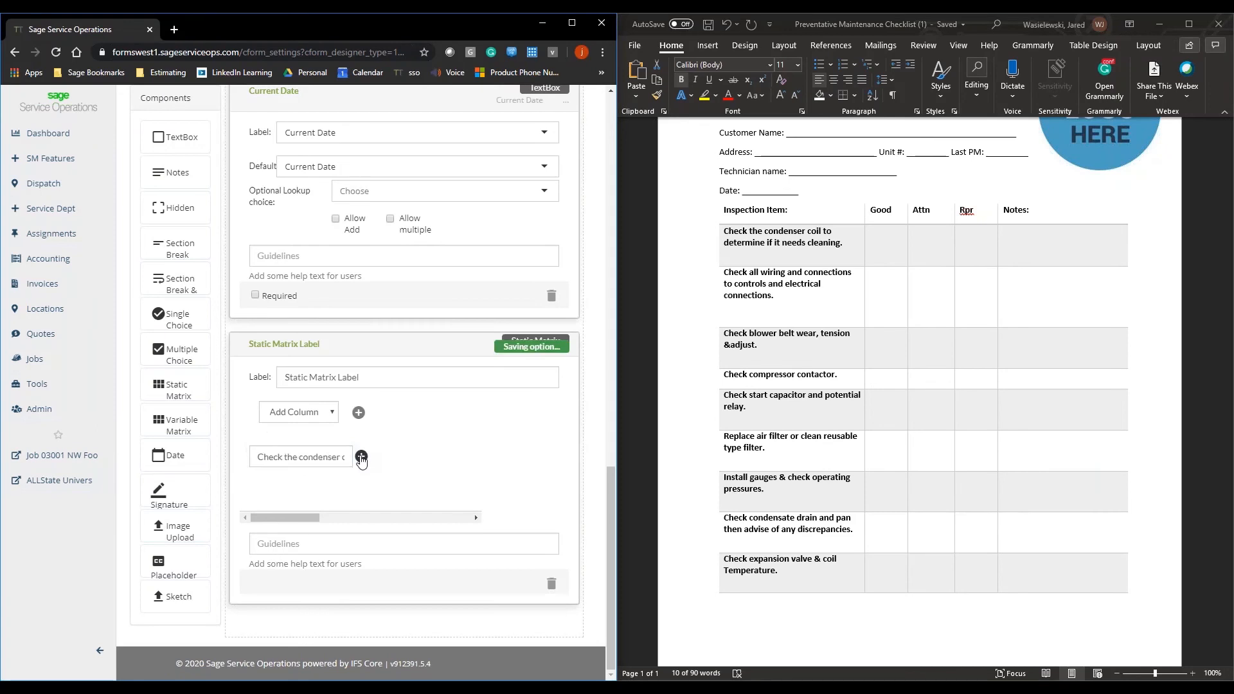
Step: Copy "Check all wiring and connections to controls and electrical connections." from the Word checklist and add it as the second matrix row
click(781, 300)
mouse_move(725, 274)
mouse_down()
mouse_move(772, 299)
mouse_move(728, 273)
mouse_up()
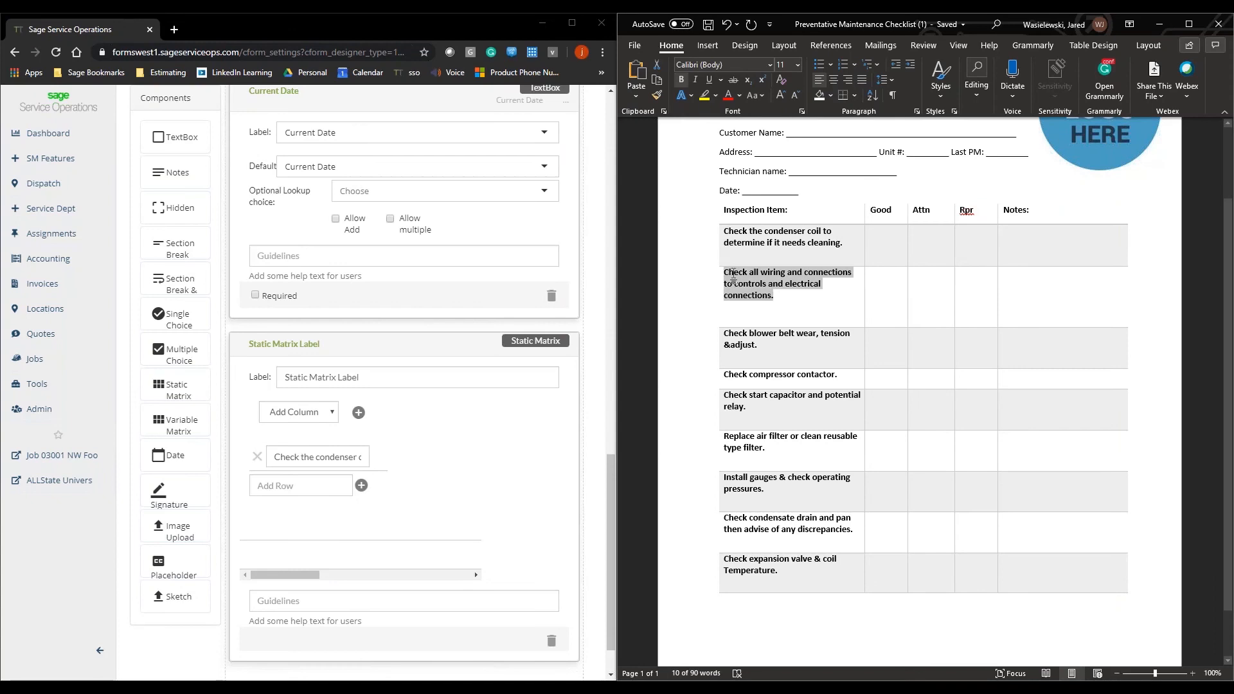
key(ctrl+c)
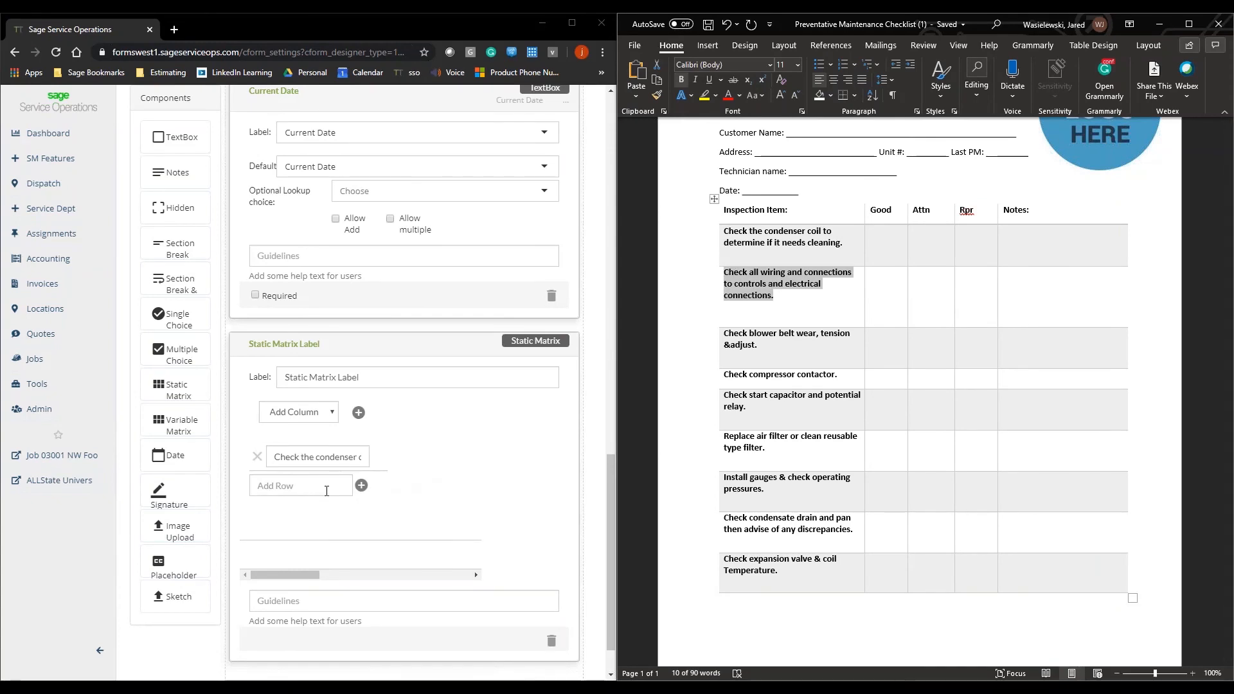
click(327, 488)
key(ctrl+v)
click(361, 485)
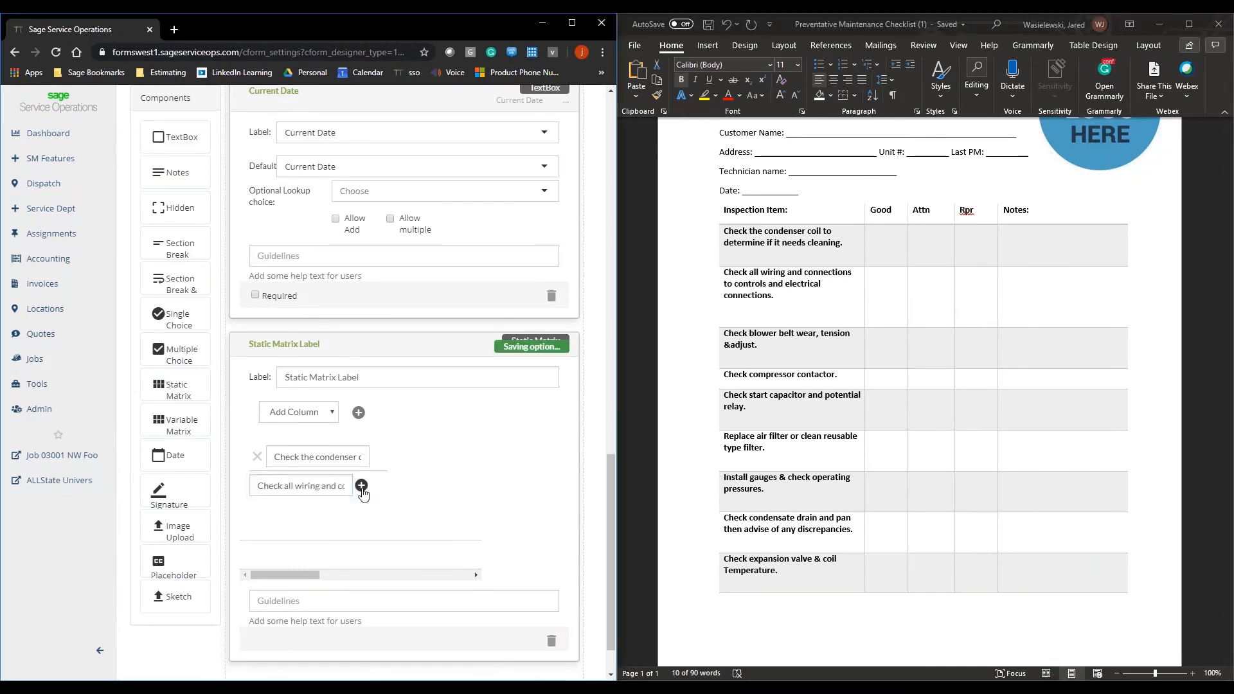
Step: Copy "Check blower belt wear, tension &adjust." from the Word checklist and add it as the third matrix row
drag(796, 351, 724, 333)
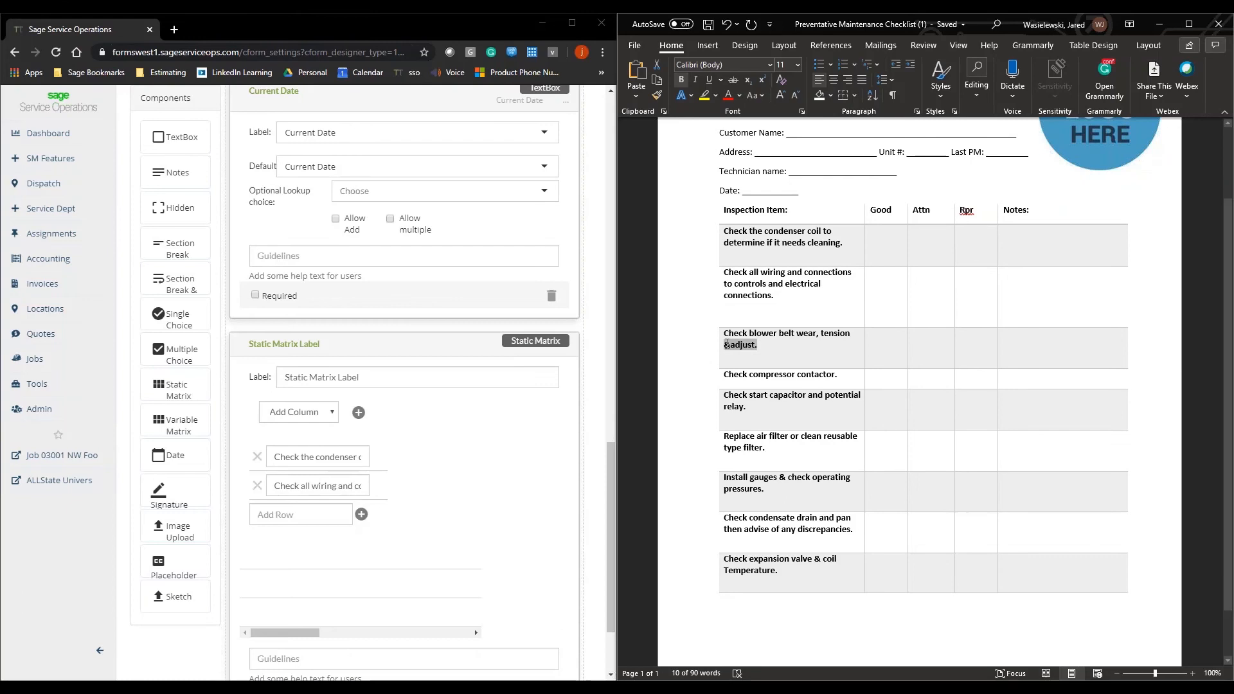
key(ctrl+c)
click(331, 515)
key(ctrl+v)
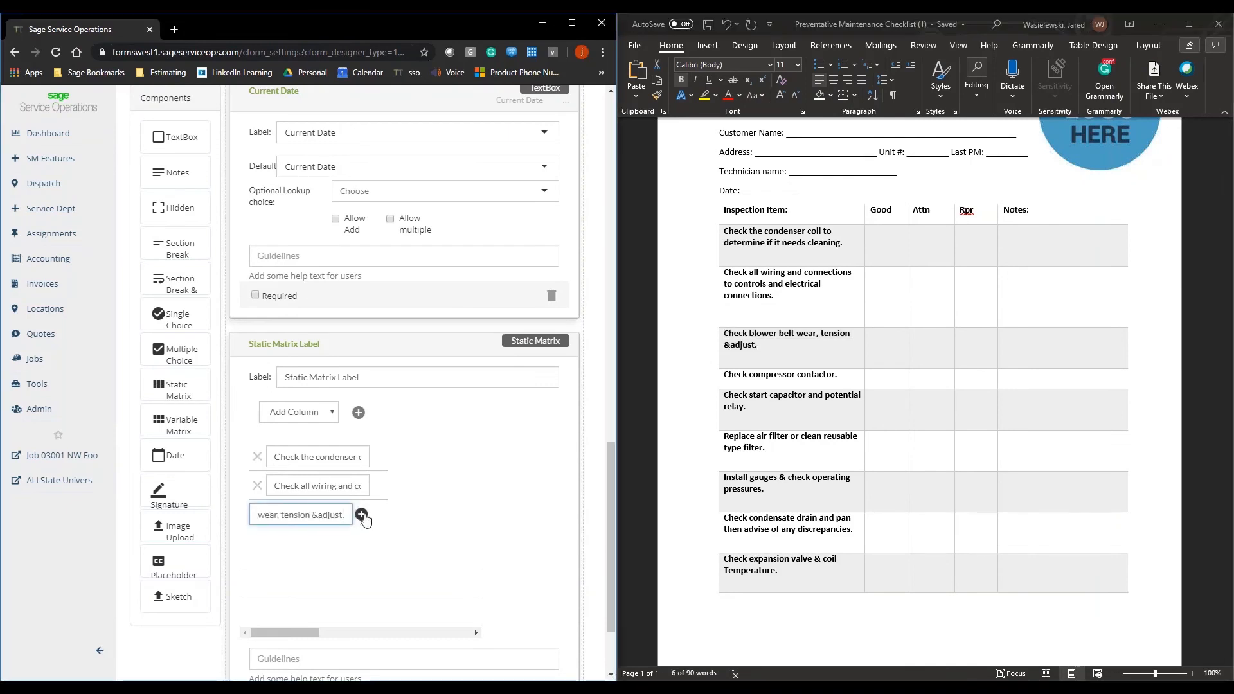
click(361, 514)
Step: Copy "Check compressor contactor." from the Word checklist and add it as the fourth matrix row
drag(848, 373, 724, 374)
key(ctrl+c)
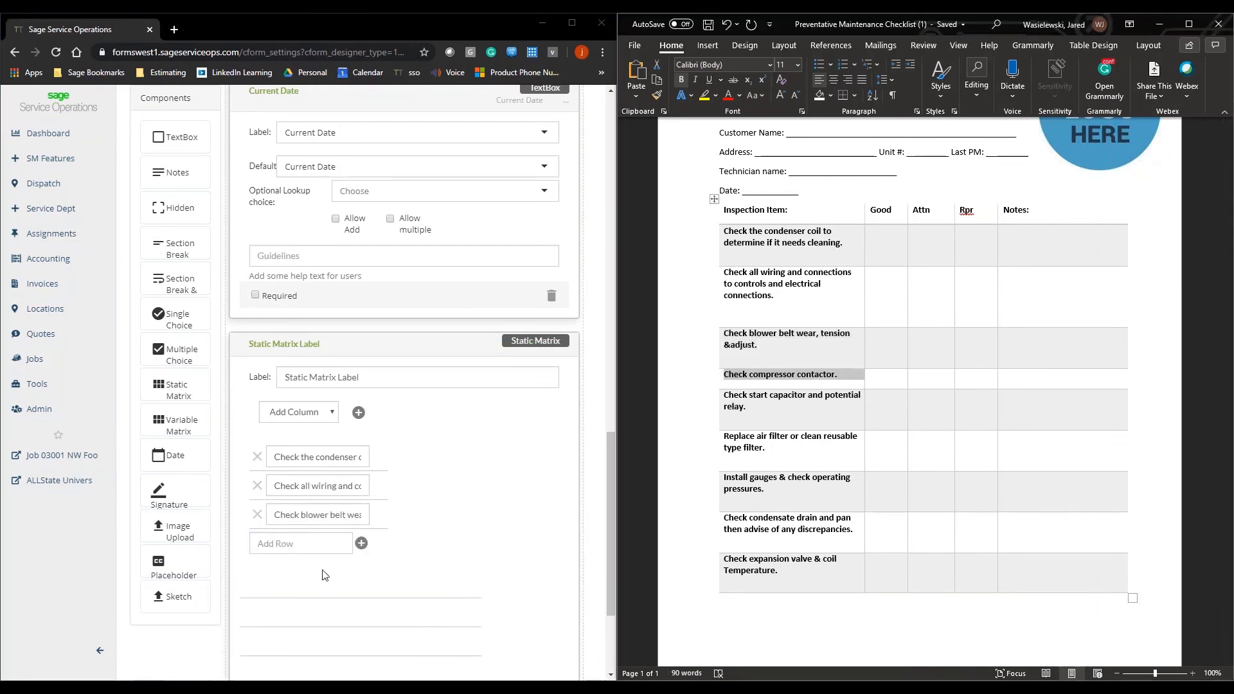
click(308, 544)
key(ctrl+v)
click(362, 544)
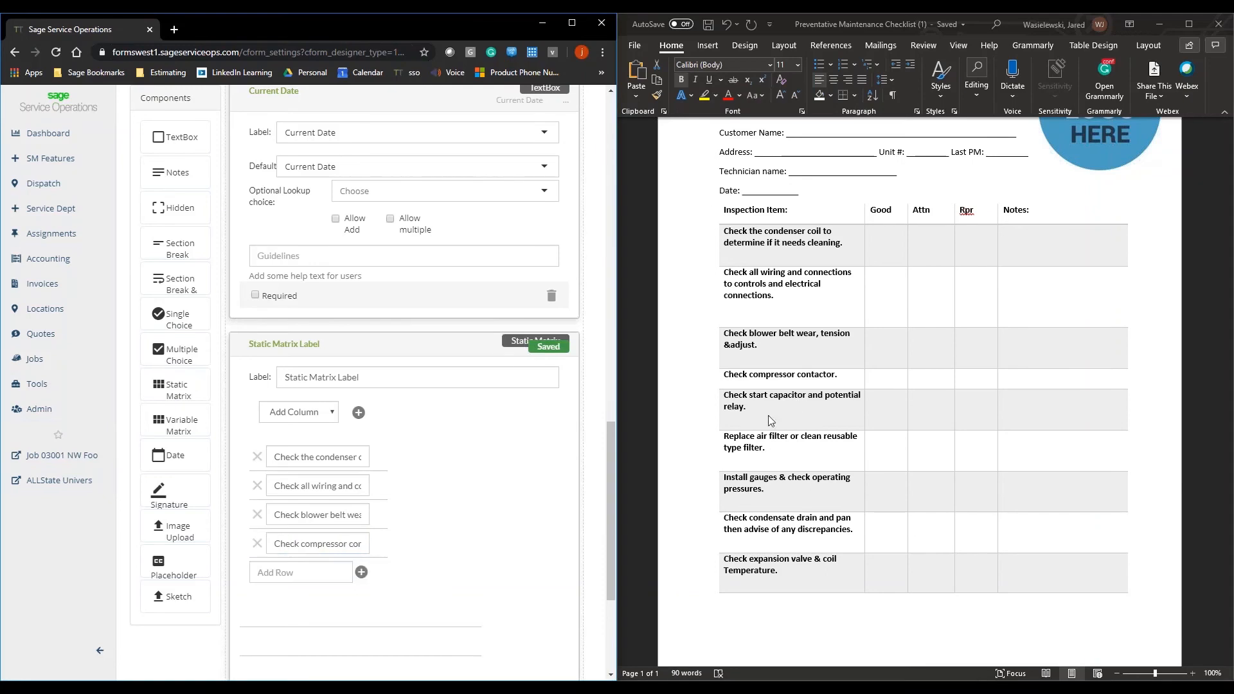
Step: Copy "Check start capacitor and potential relay." from the Word checklist and add it as the fifth matrix row
drag(747, 407, 727, 396)
key(ctrl+c)
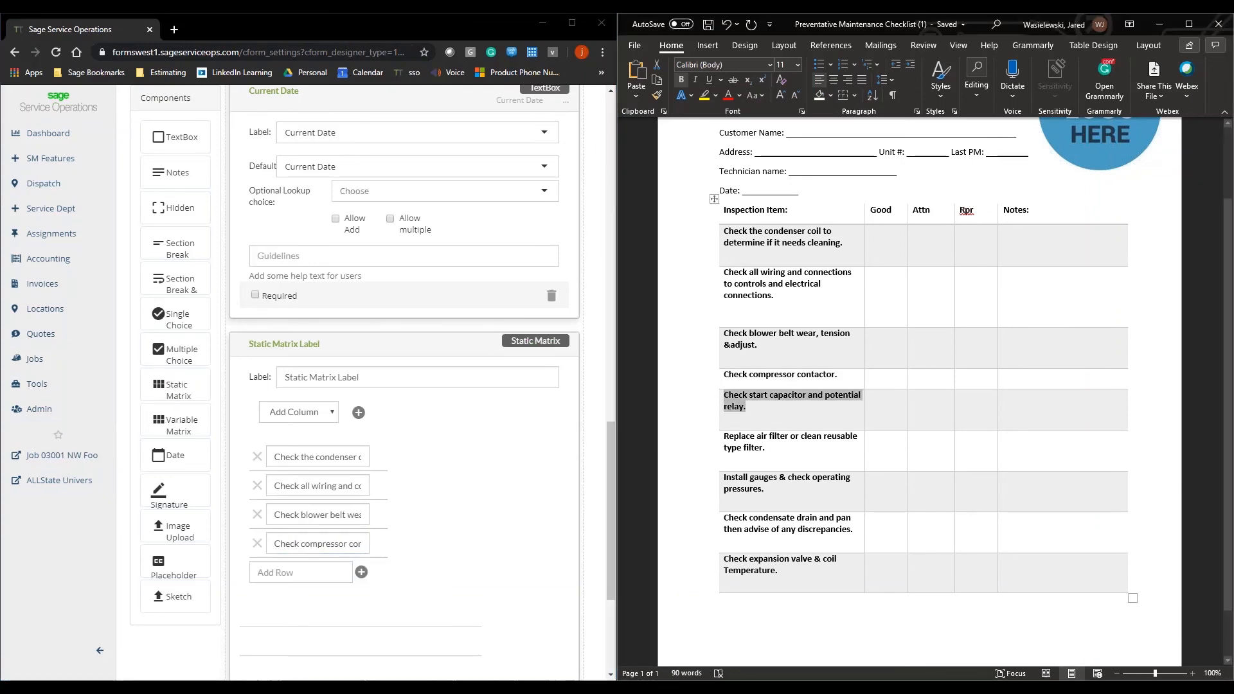
click(301, 573)
key(ctrl+v)
click(361, 572)
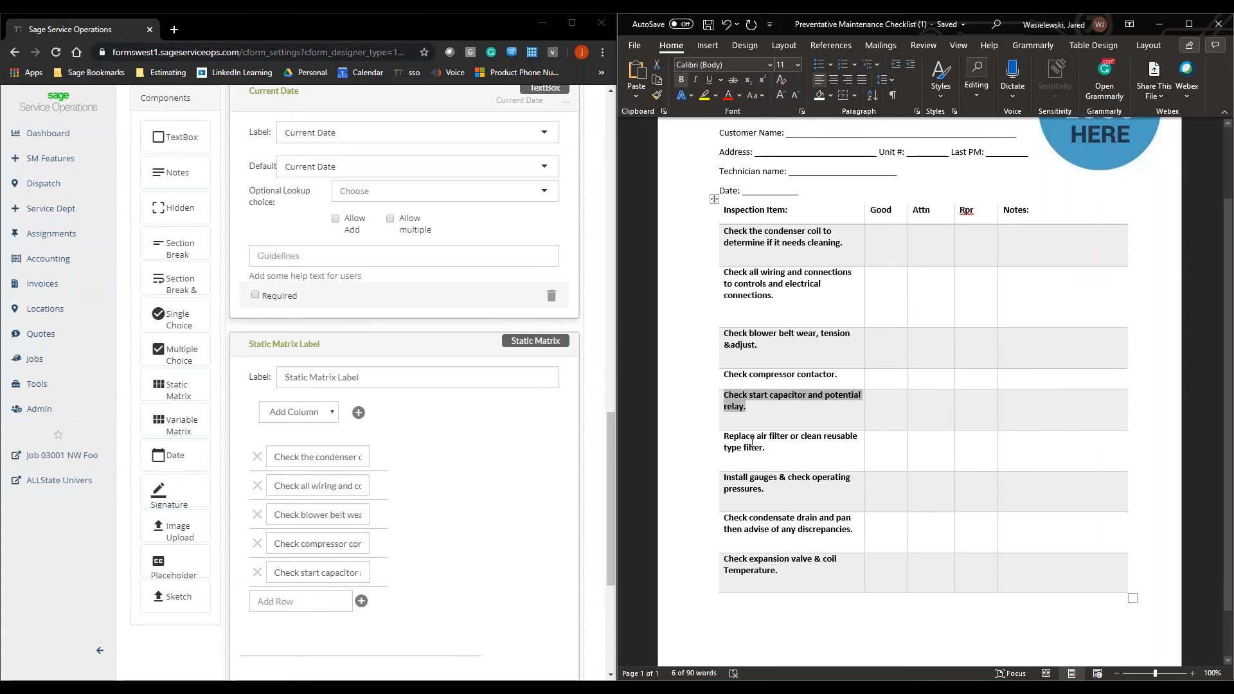
Step: Copy "Replace air filter or clean reusable type filter." from the Word checklist and add it as the sixth matrix row
drag(747, 449, 727, 437)
key(ctrl+c)
click(301, 601)
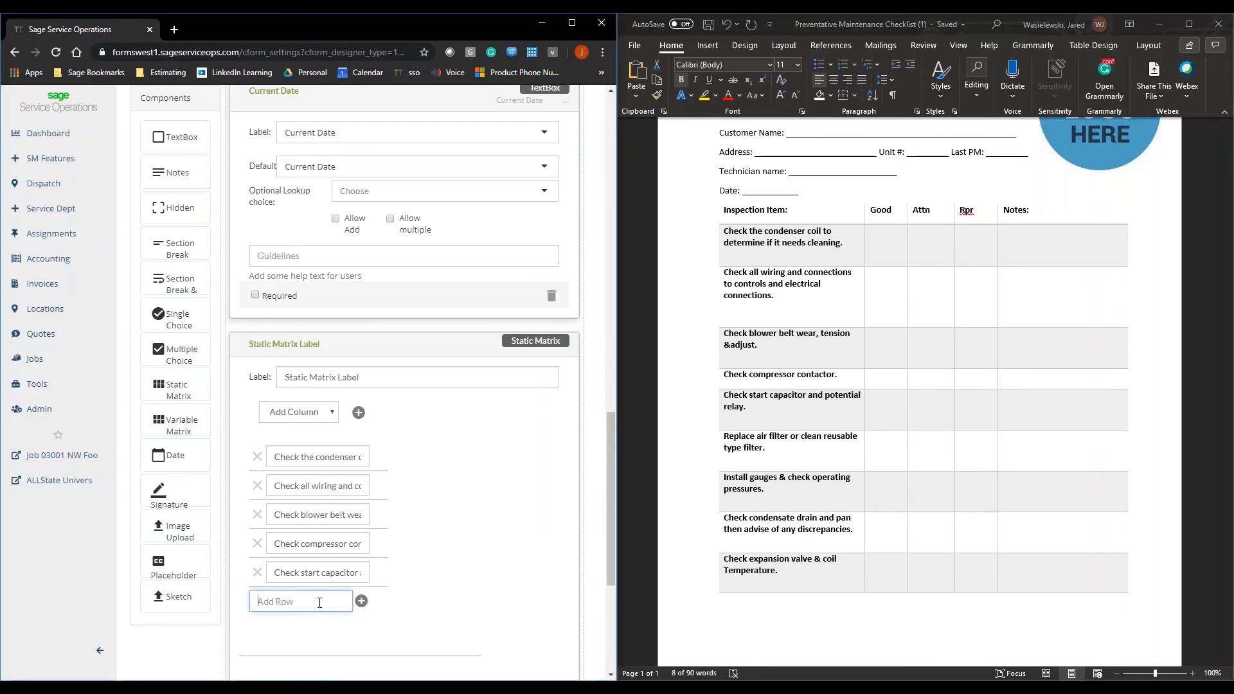
key(ctrl+v)
click(361, 601)
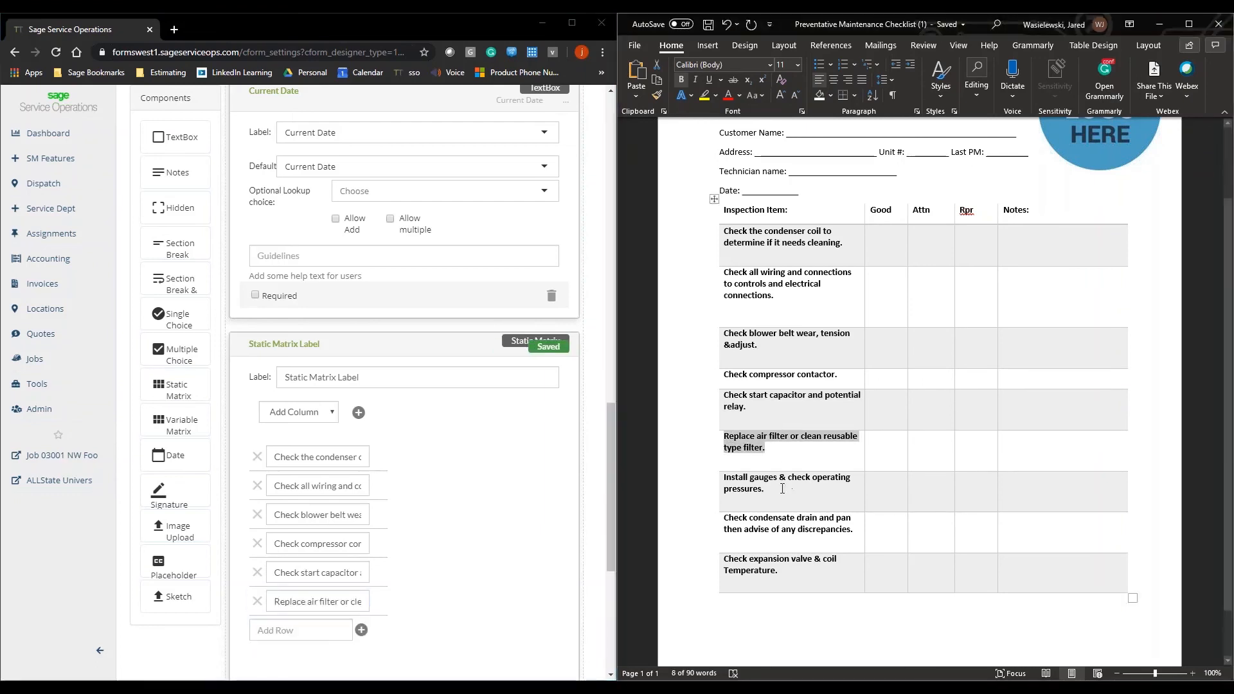
Step: Copy "Install gauges & check operating pressures." from the Word checklist and add it as the seventh matrix row
drag(765, 490, 723, 477)
key(ctrl+c)
click(301, 630)
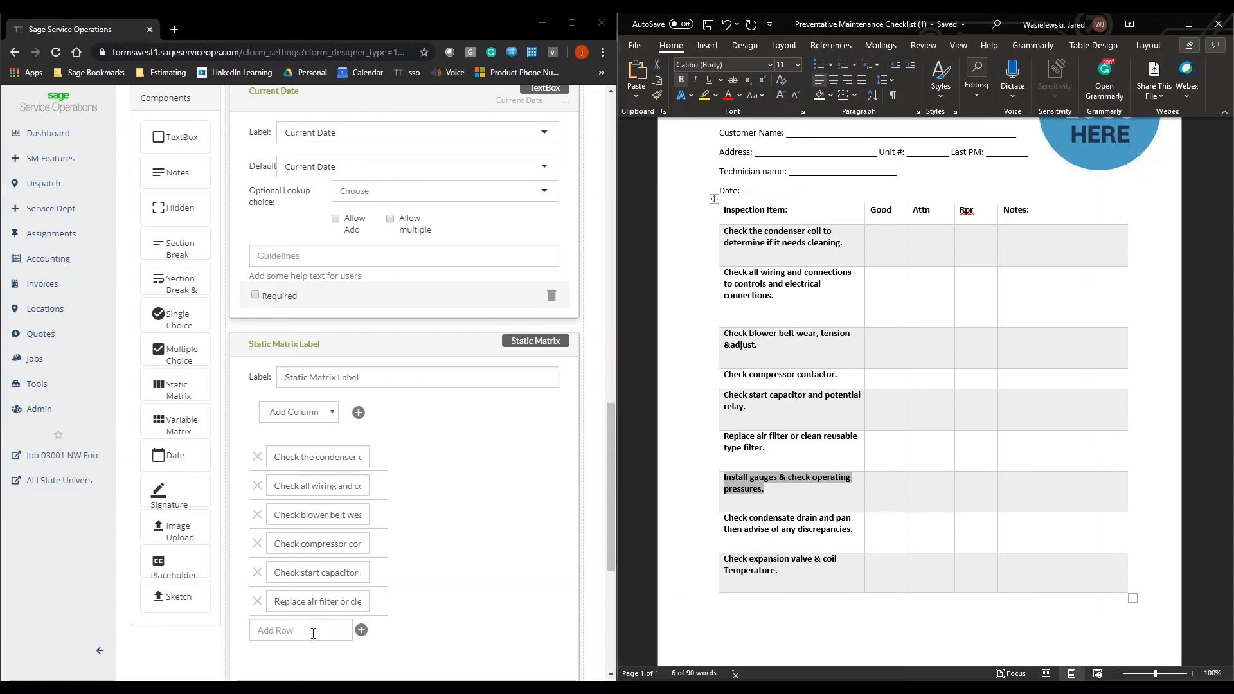
key(ctrl+v)
click(361, 630)
Step: Copy "Check condensate drain and pan then advise of any discrepancies" from the Word checklist and add it as the eighth matrix row
scroll(774, 464, down, 1)
scroll(775, 464, down, 1)
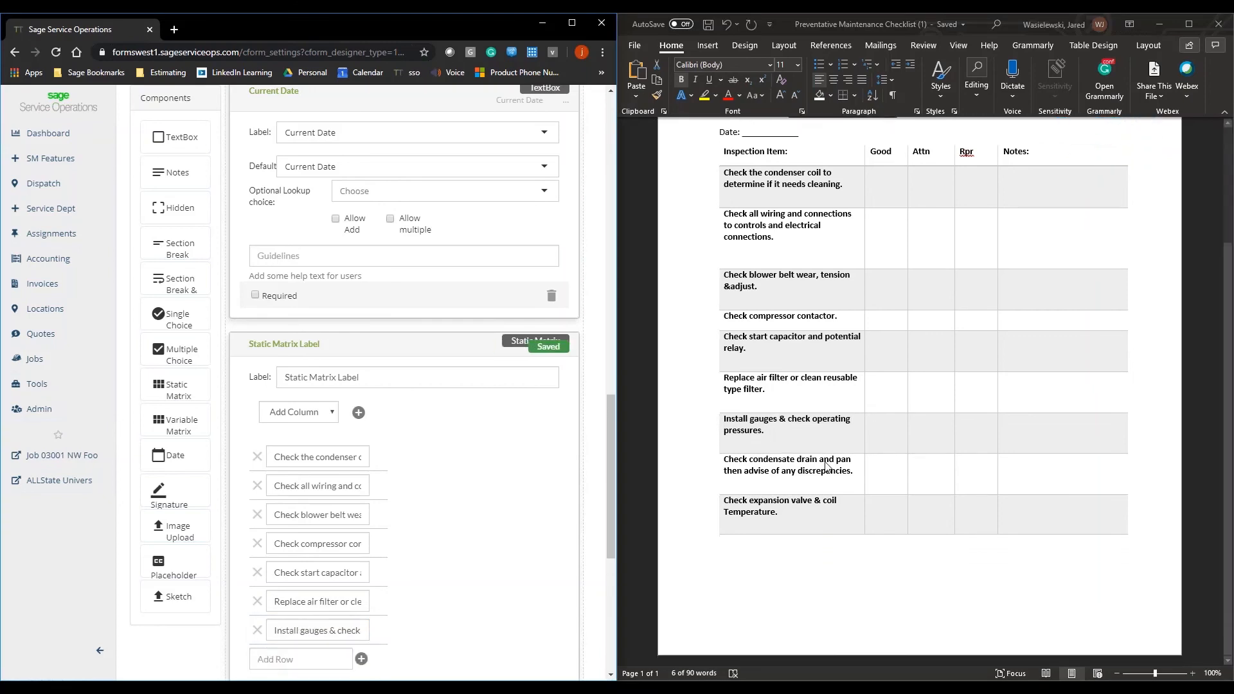
drag(853, 473, 725, 462)
key(ctrl+c)
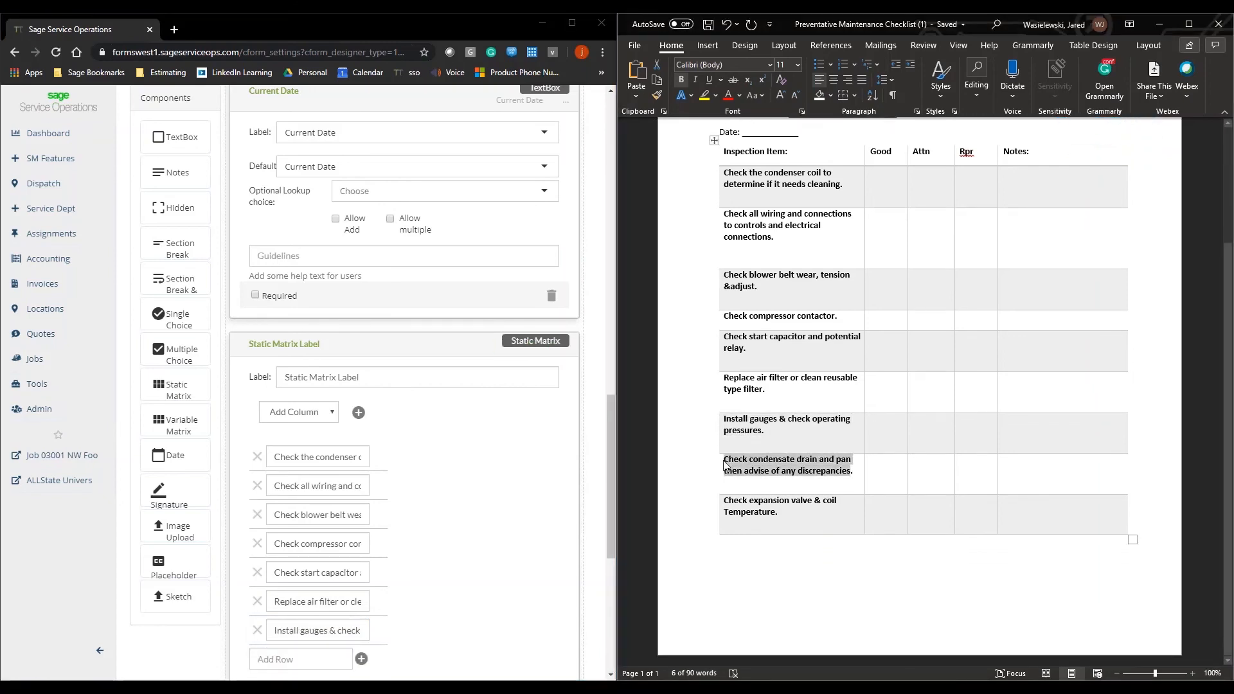
scroll(336, 482, down, 3)
click(336, 473)
key(ctrl+v)
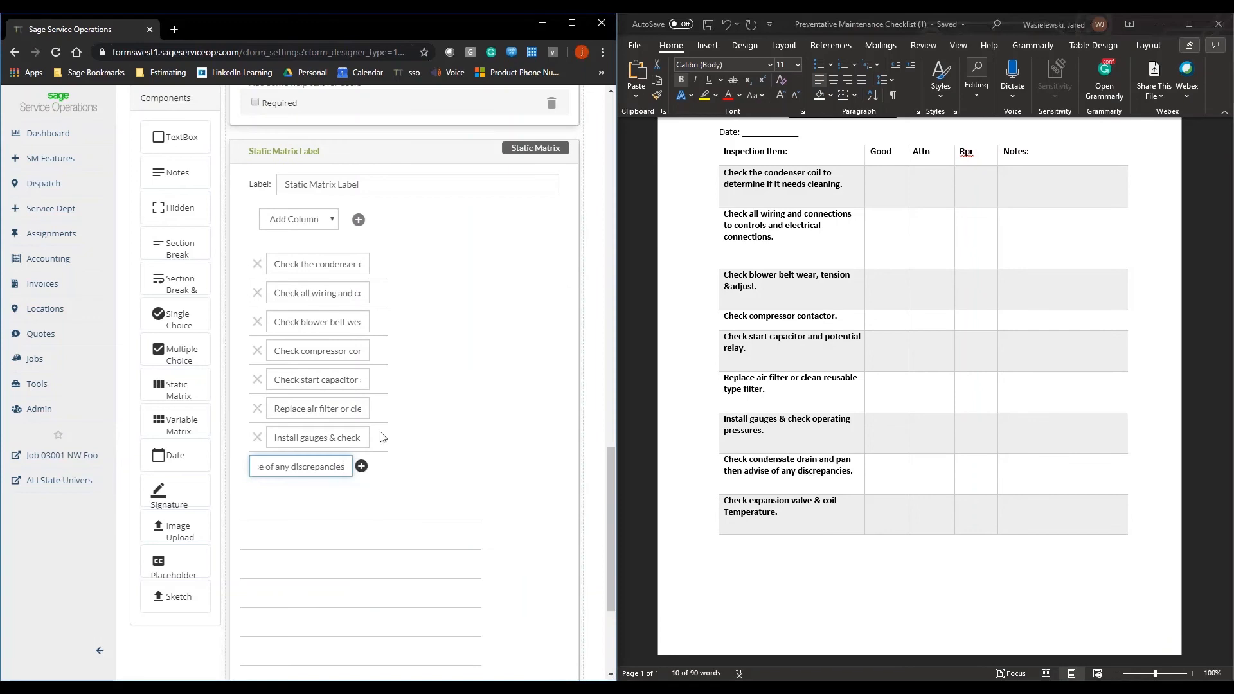
click(362, 466)
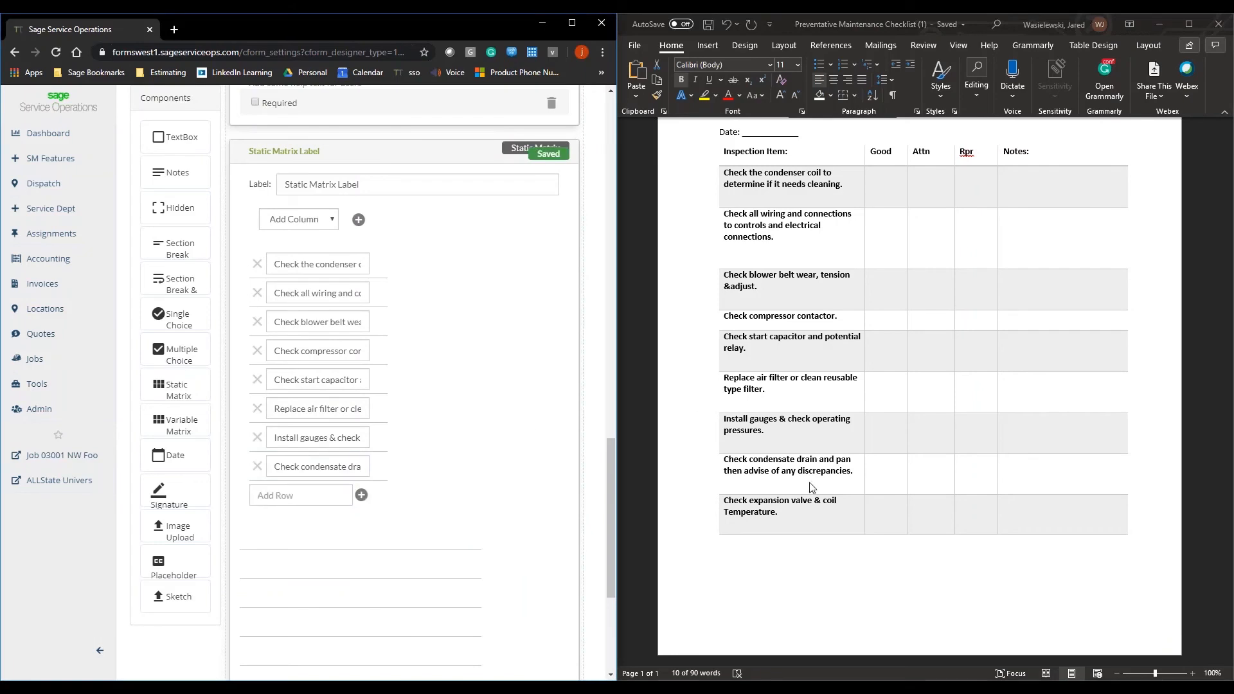
Step: Copy "Check expansion valve & coil Temperature." from the Word checklist into the matrix's new-row entry
drag(779, 512, 724, 500)
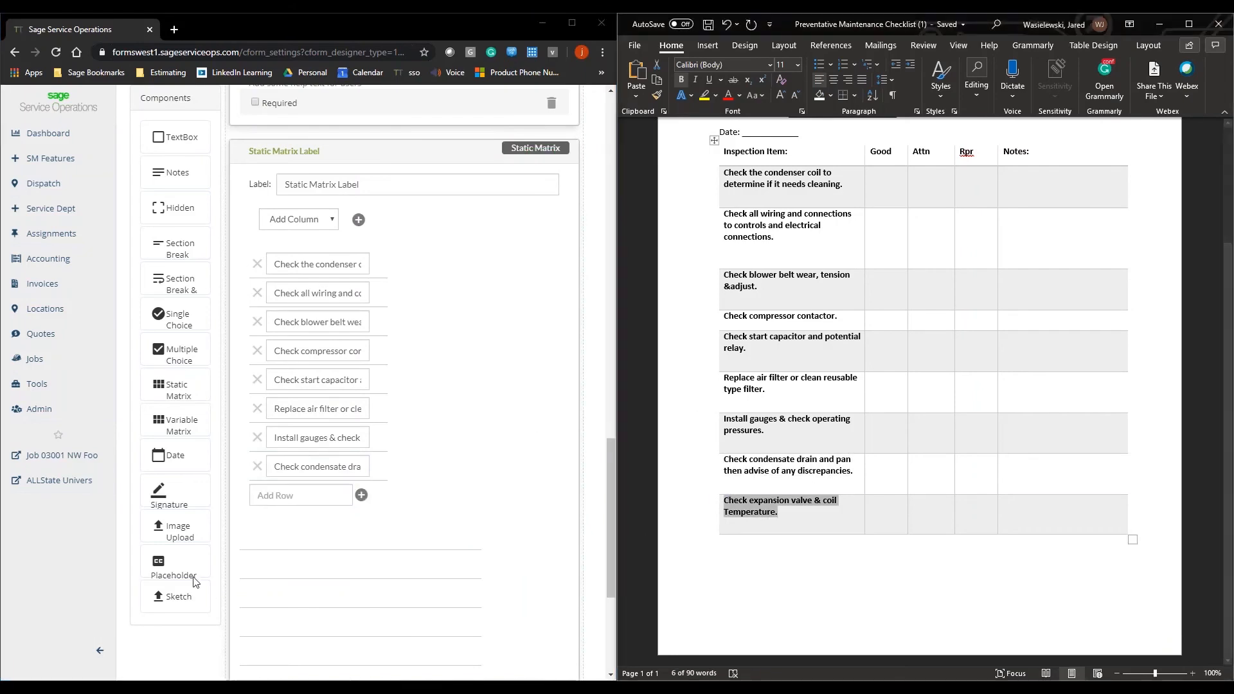
key(ctrl+c)
click(312, 495)
key(ctrl+v)
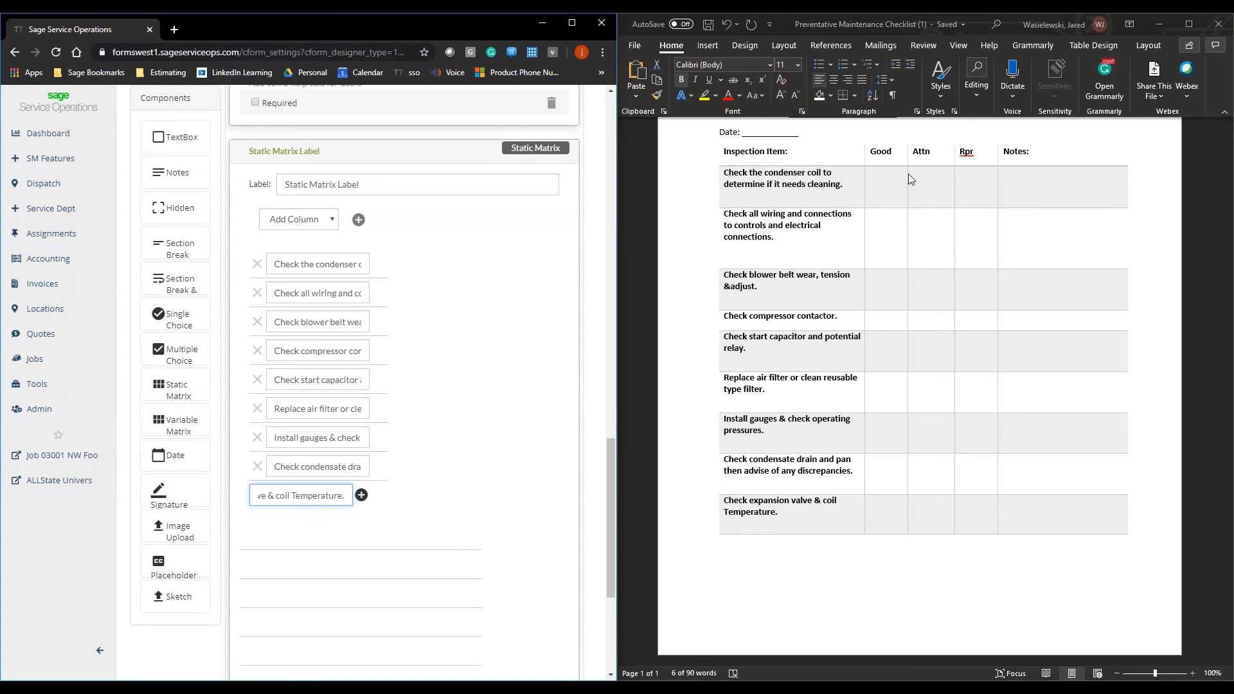
Step: Add a checkbox column to the static matrix and label it Good
scroll(444, 496, down, 6)
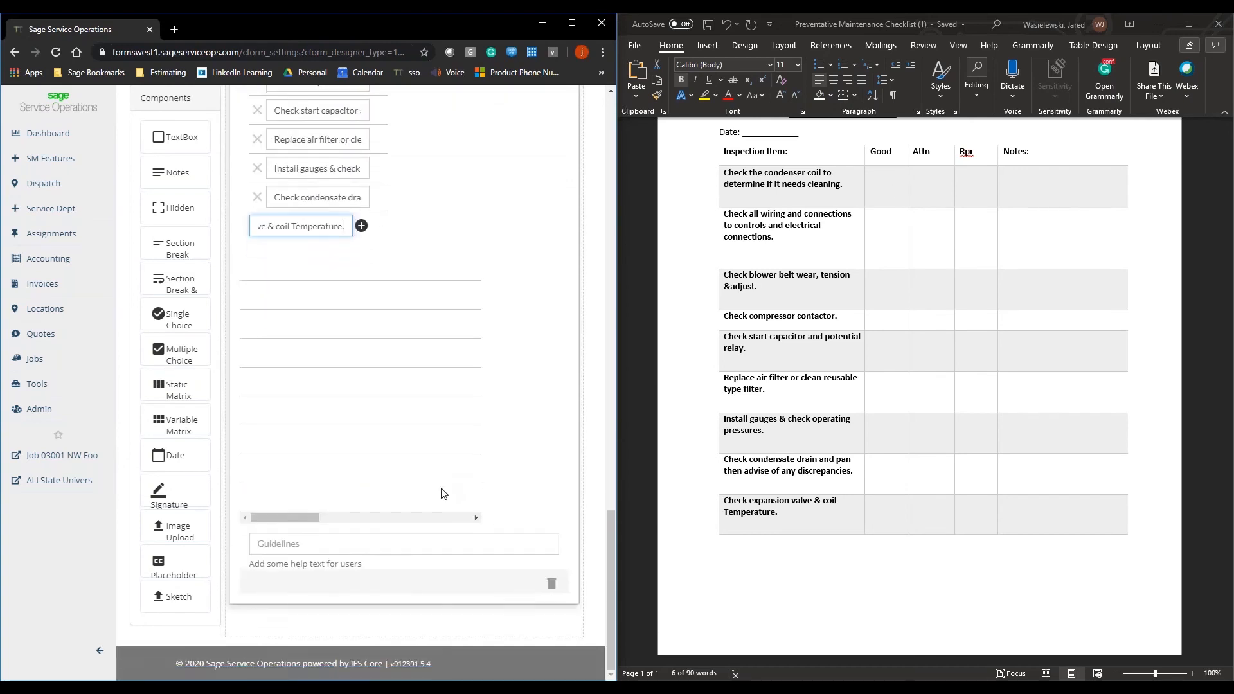
scroll(441, 501, up, 4)
scroll(442, 500, up, 2)
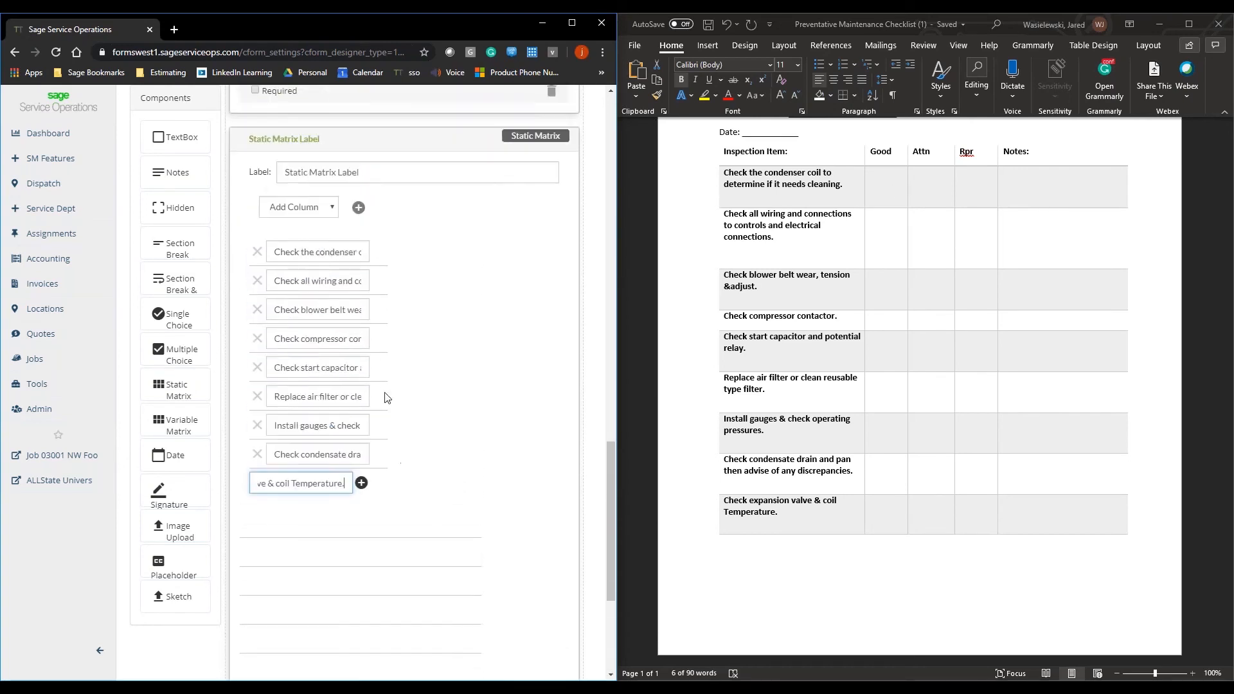
click(332, 207)
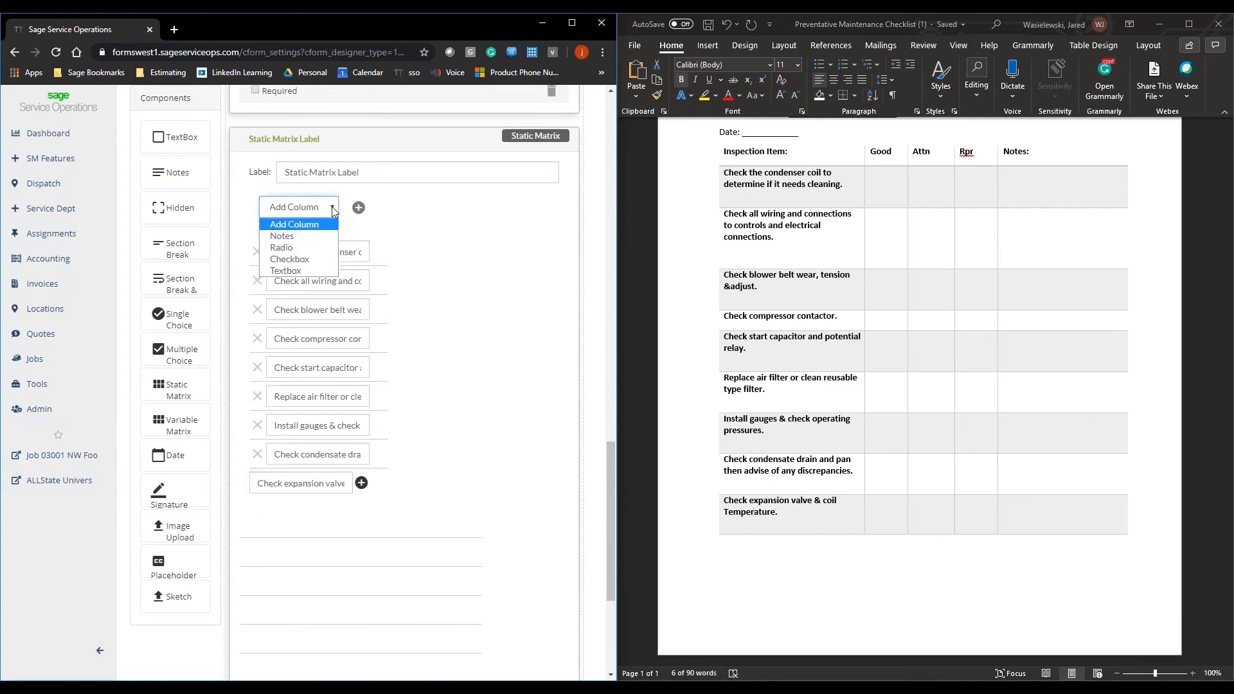
click(330, 260)
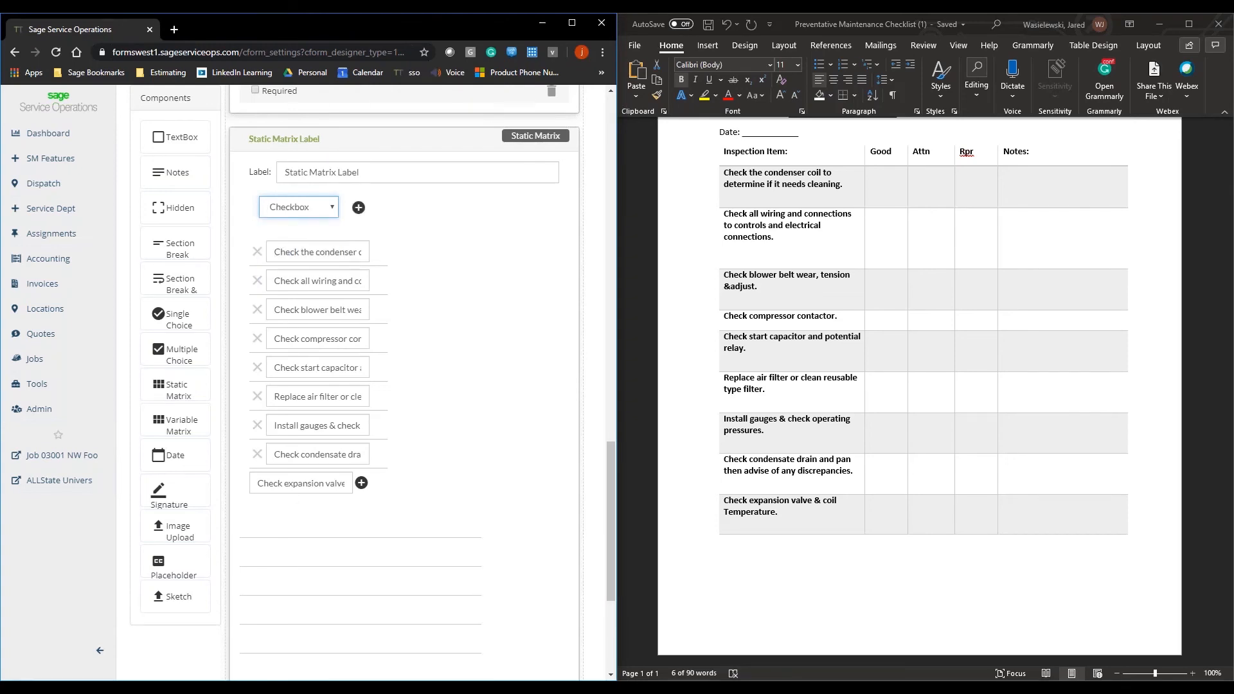
click(358, 209)
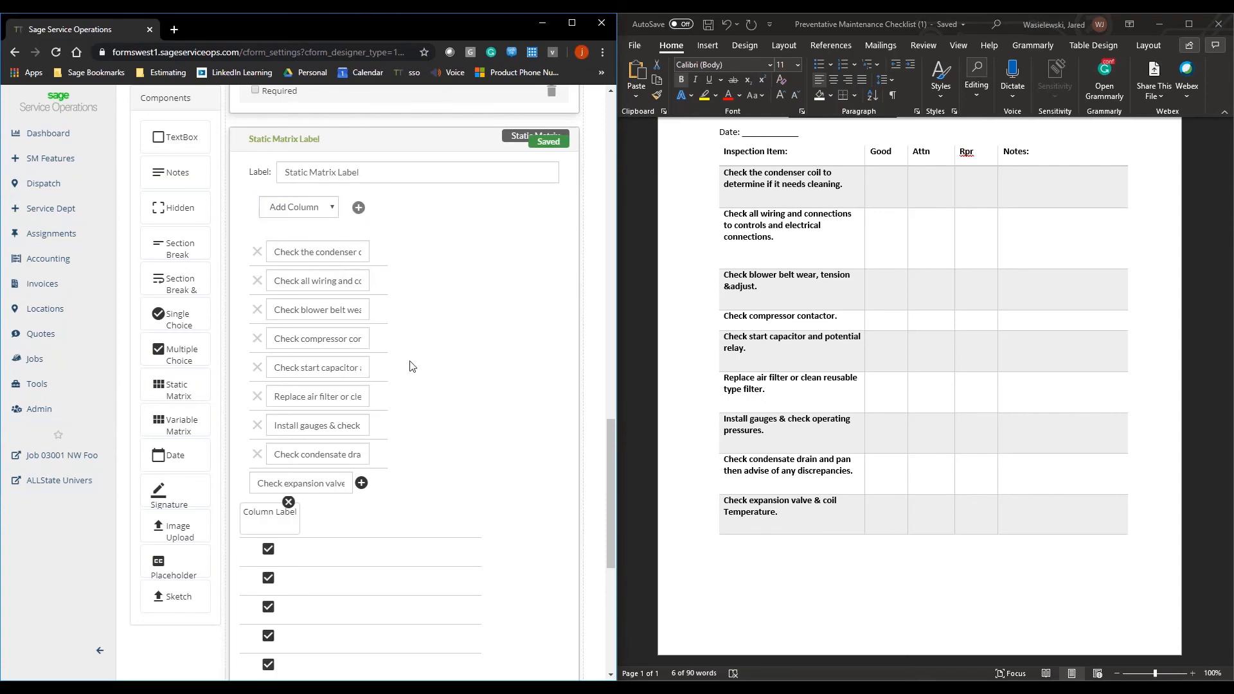
scroll(412, 366, down, 5)
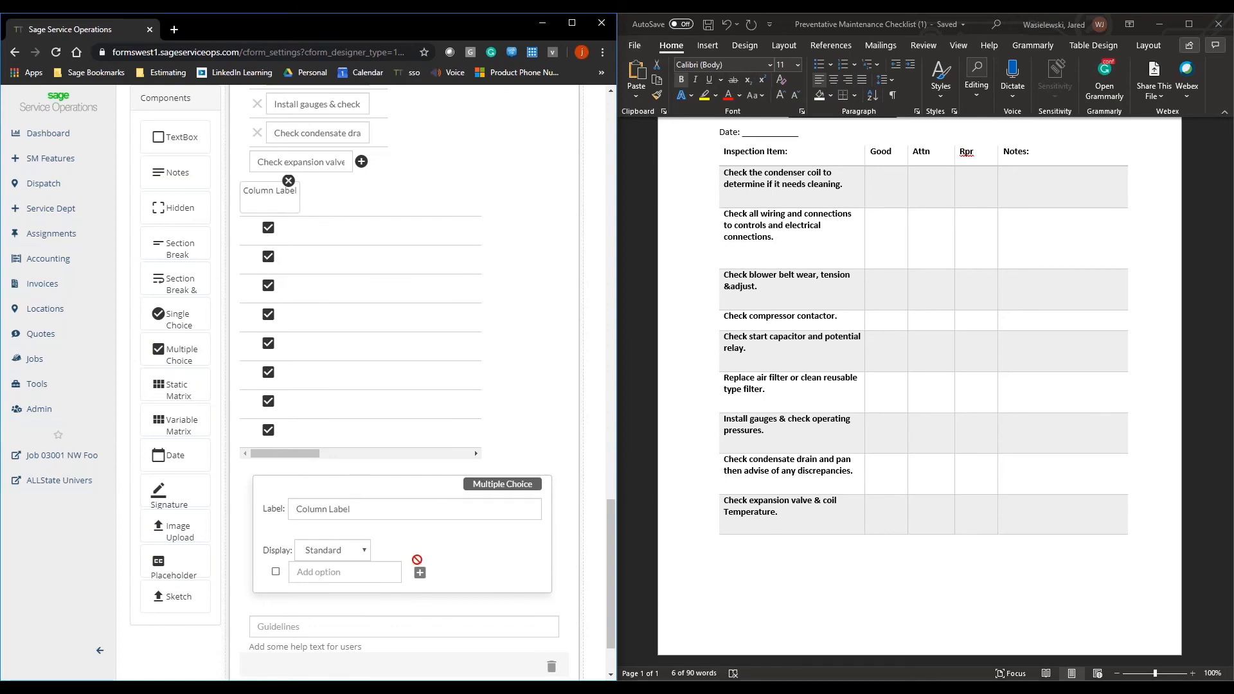
click(388, 508)
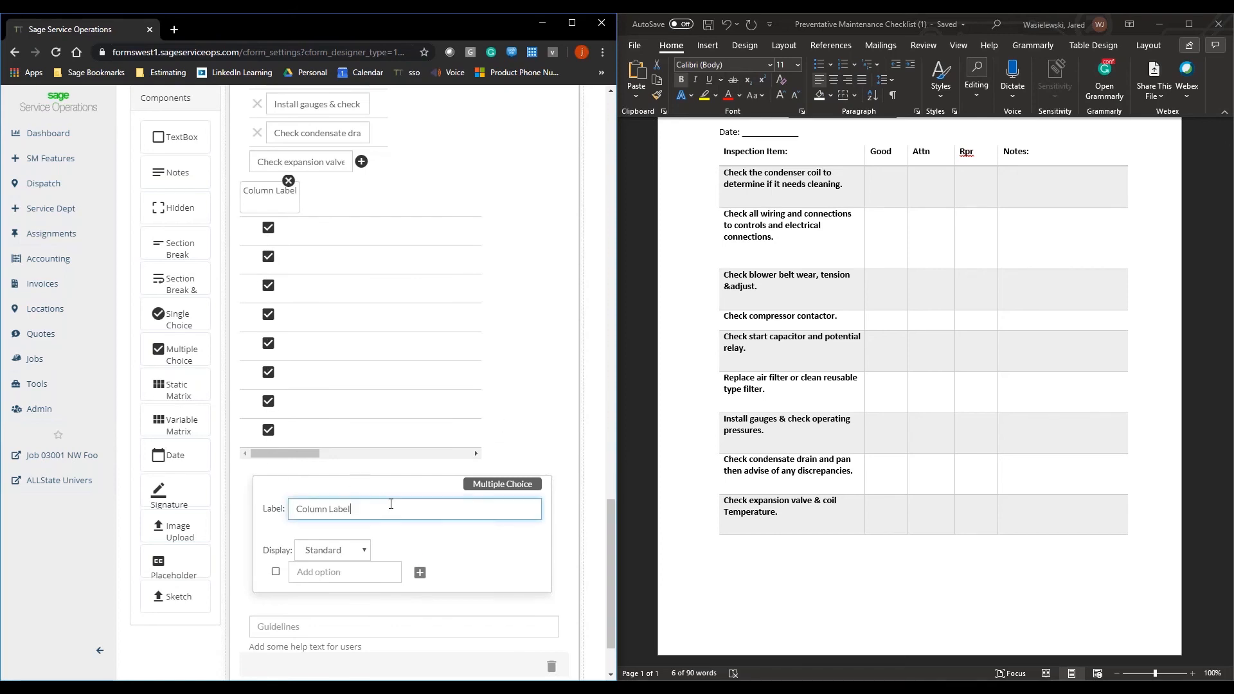
drag(385, 507, 263, 533)
text(Good)
Step: Add a second checkbox column to the static matrix and label it Attn
scroll(397, 185, up, 5)
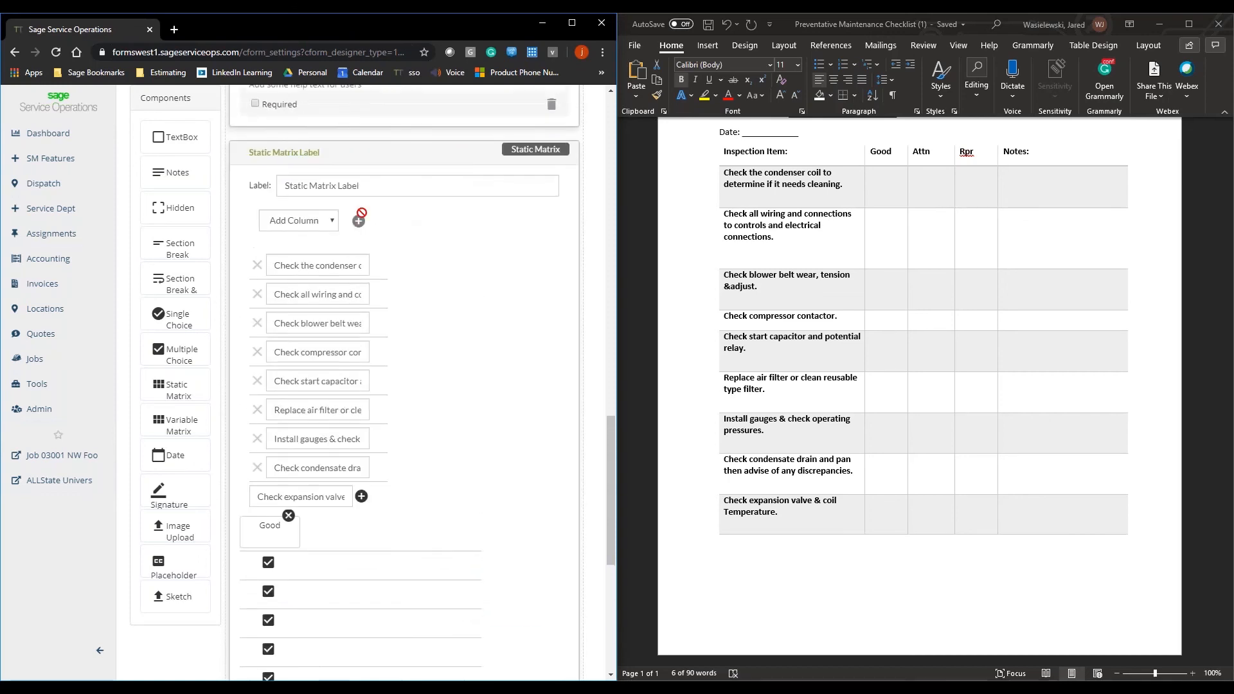
click(330, 227)
click(325, 273)
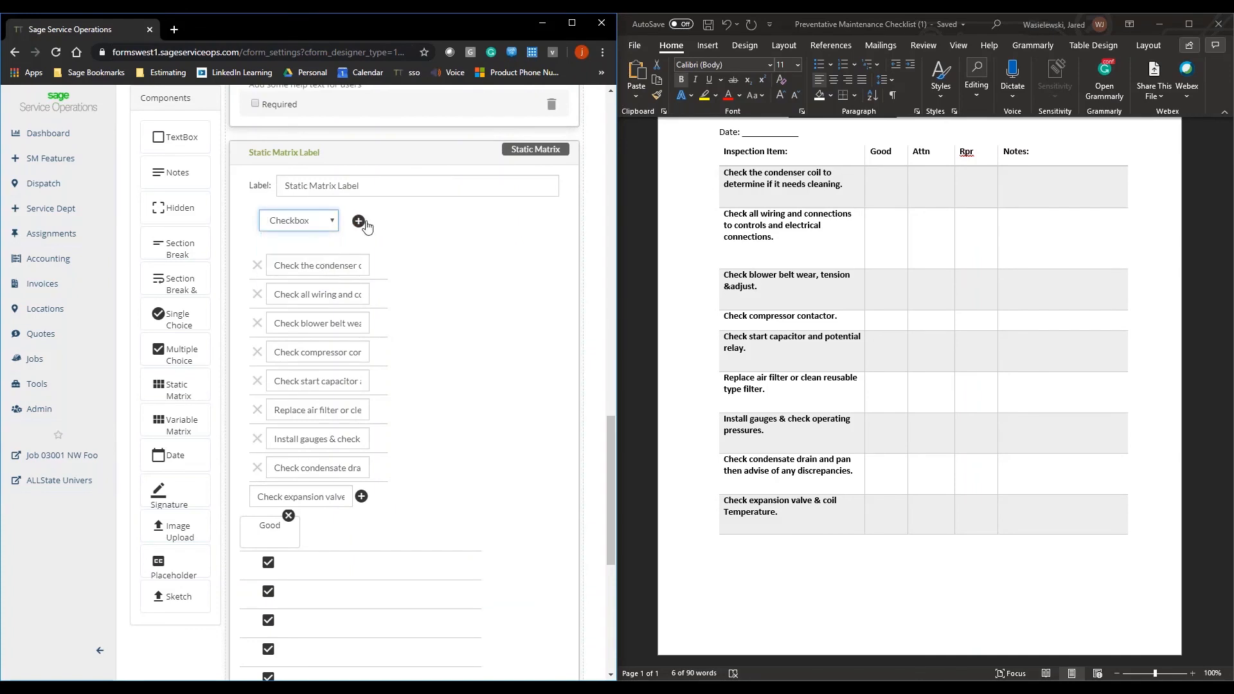
click(360, 222)
scroll(431, 276, down, 5)
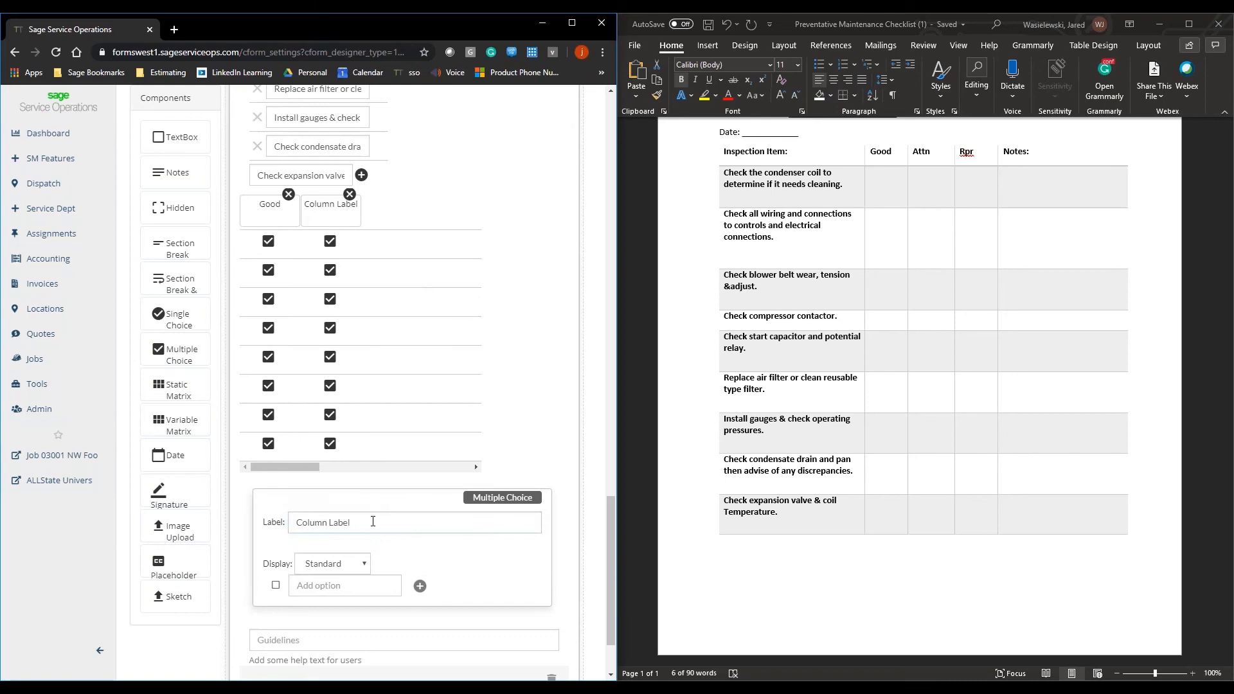
drag(372, 522, 283, 524)
text(Att)
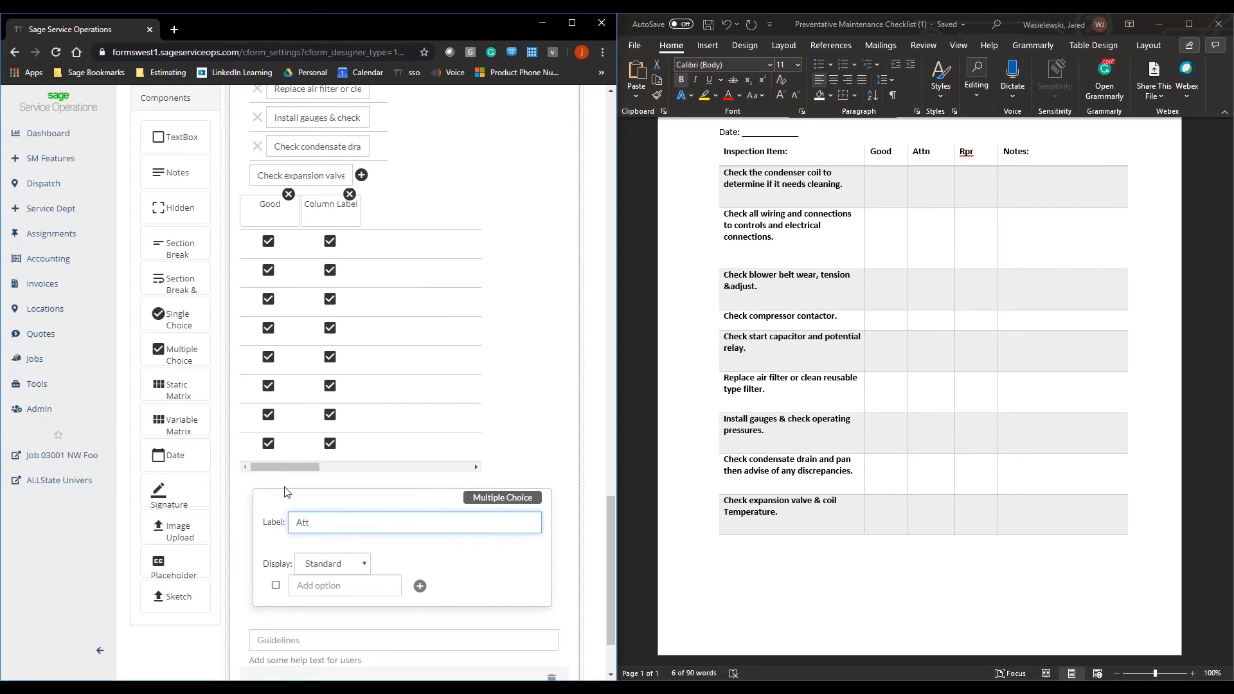
text(n)
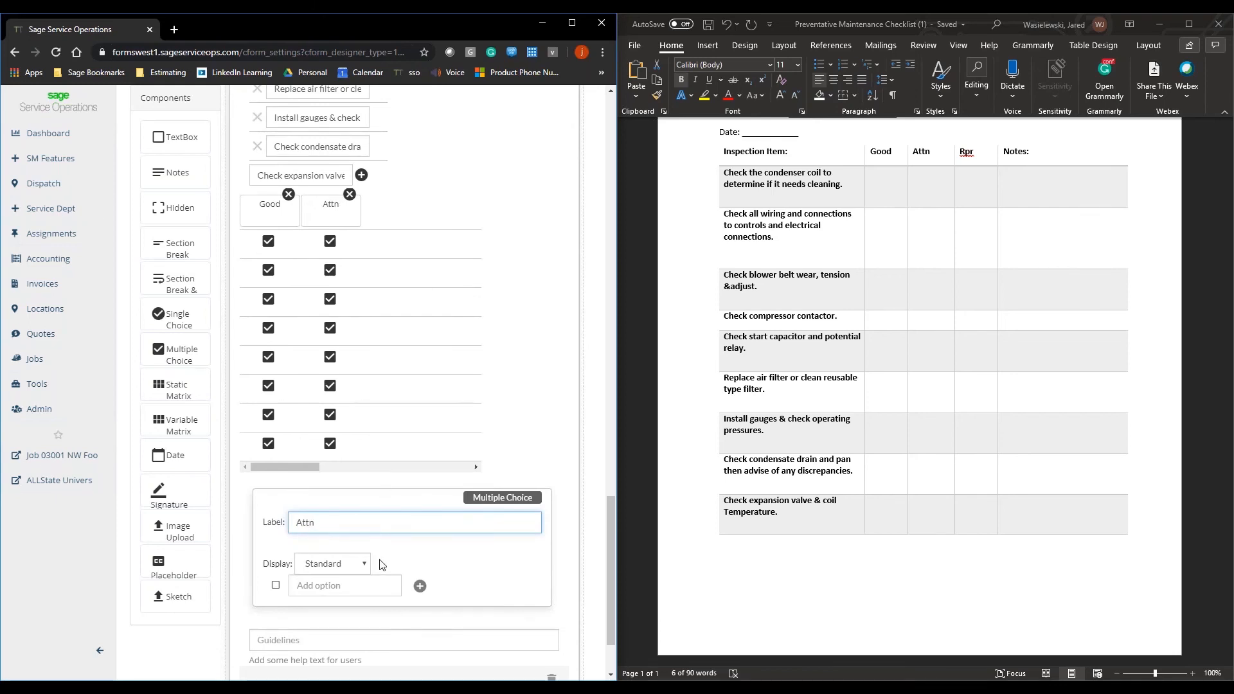
Step: Add a third checkbox column to the static matrix and label it Rpr
scroll(387, 386, up, 5)
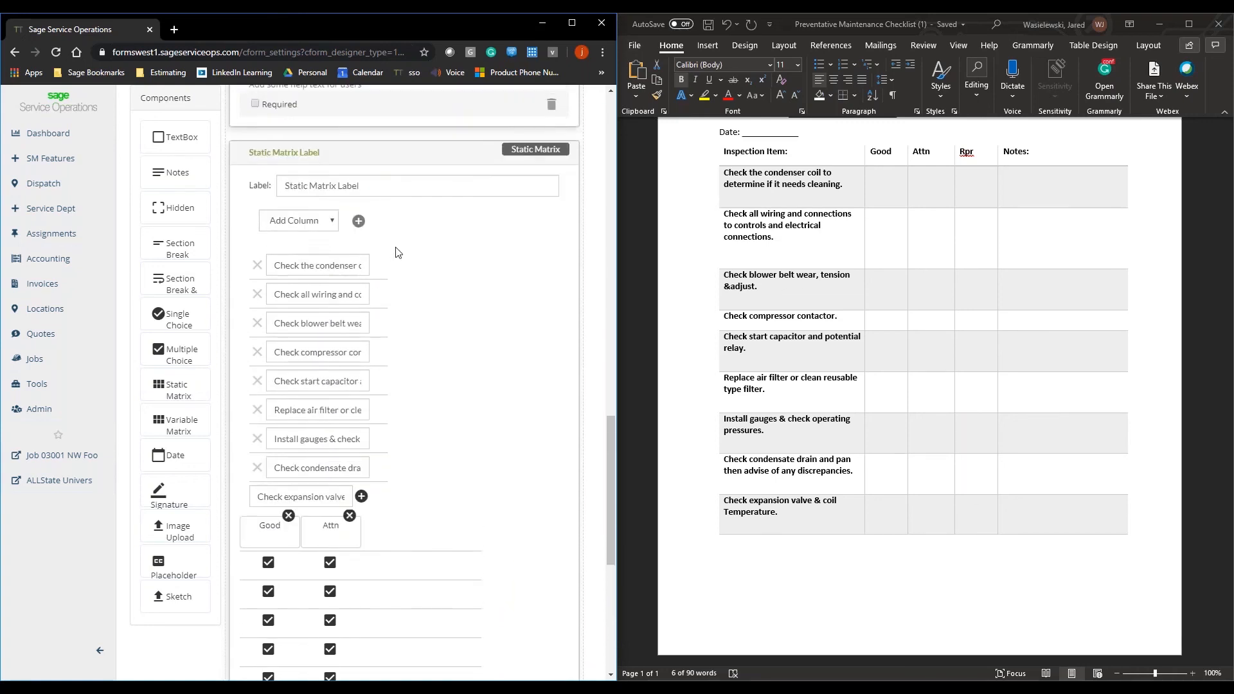
click(330, 222)
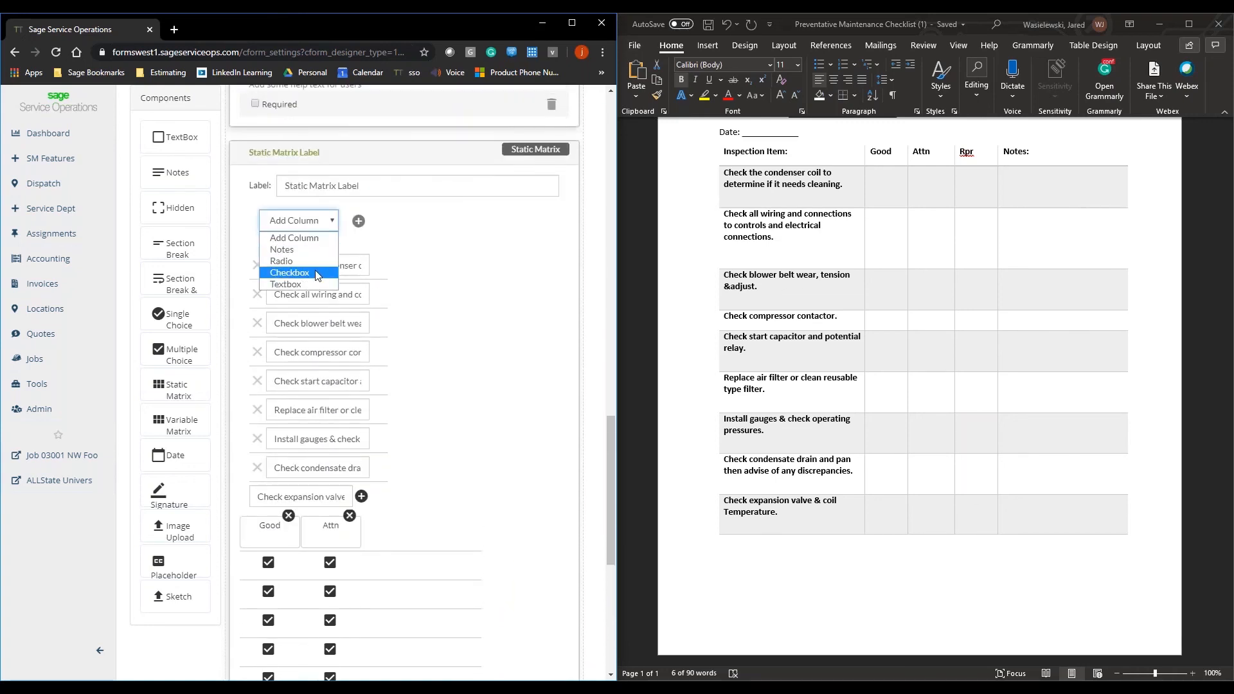
click(316, 273)
click(359, 221)
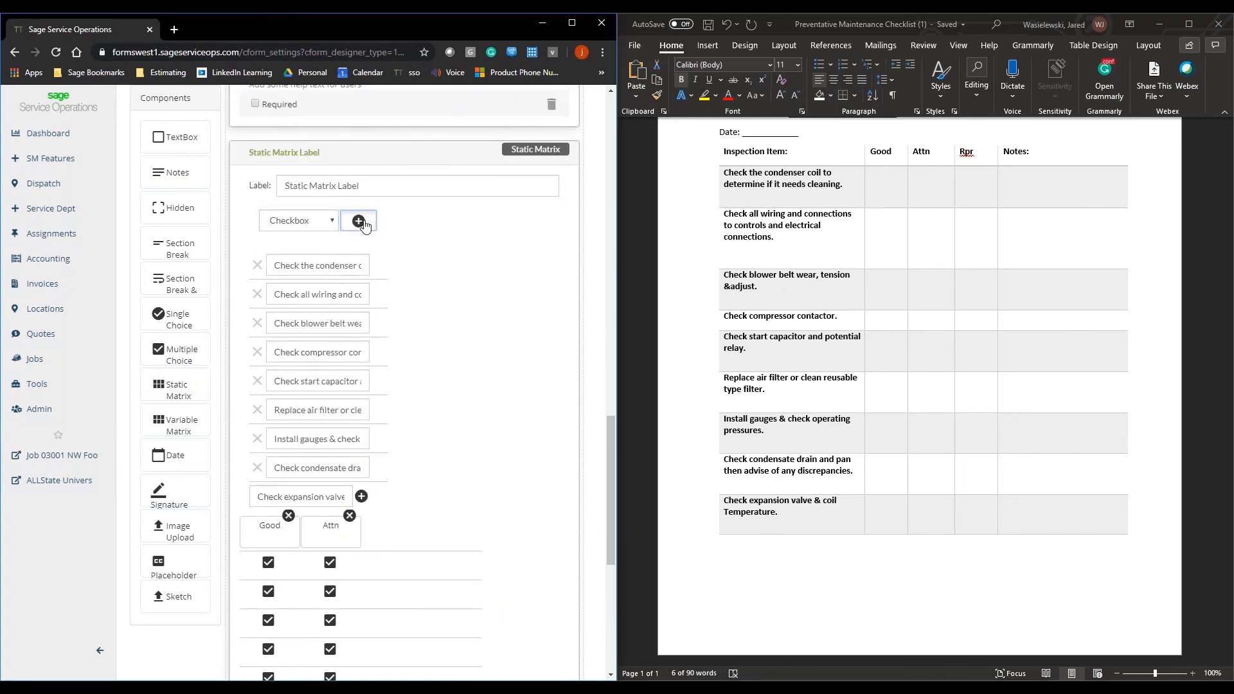
scroll(422, 317, down, 6)
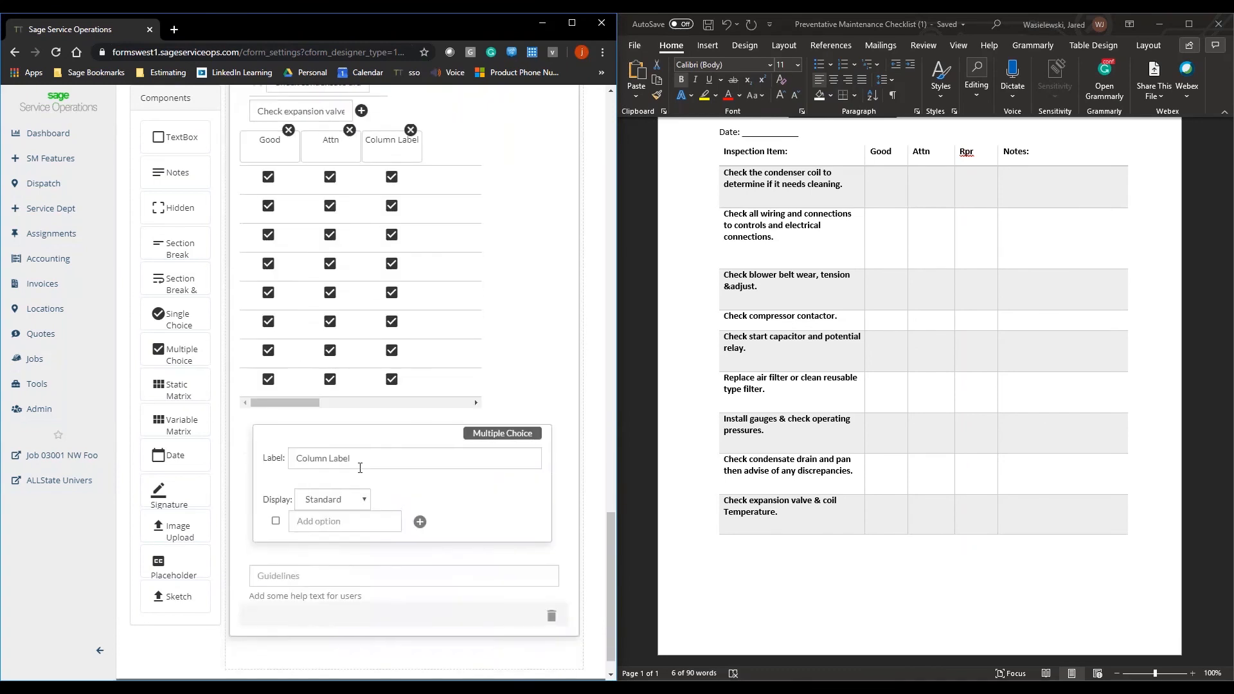
click(364, 462)
drag(364, 463, 288, 463)
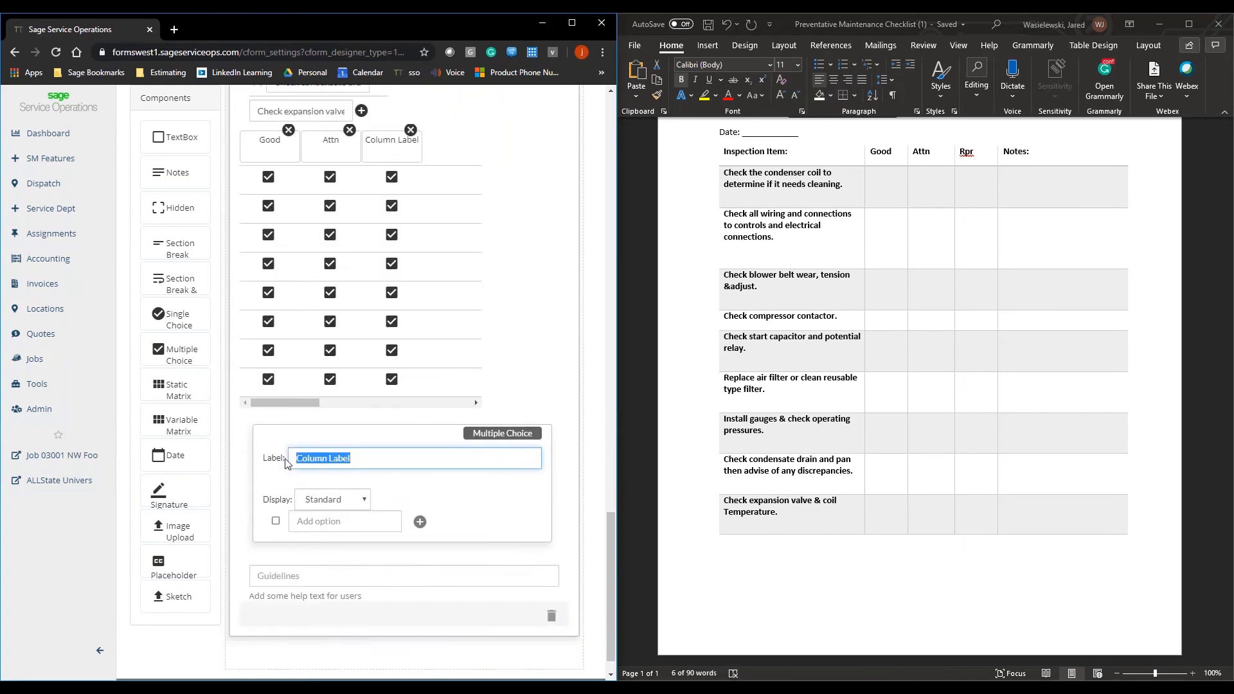
text(Rpr)
Step: Add a Notes-type column to the static matrix after Rpr and label it Notes
scroll(453, 332, up, 5)
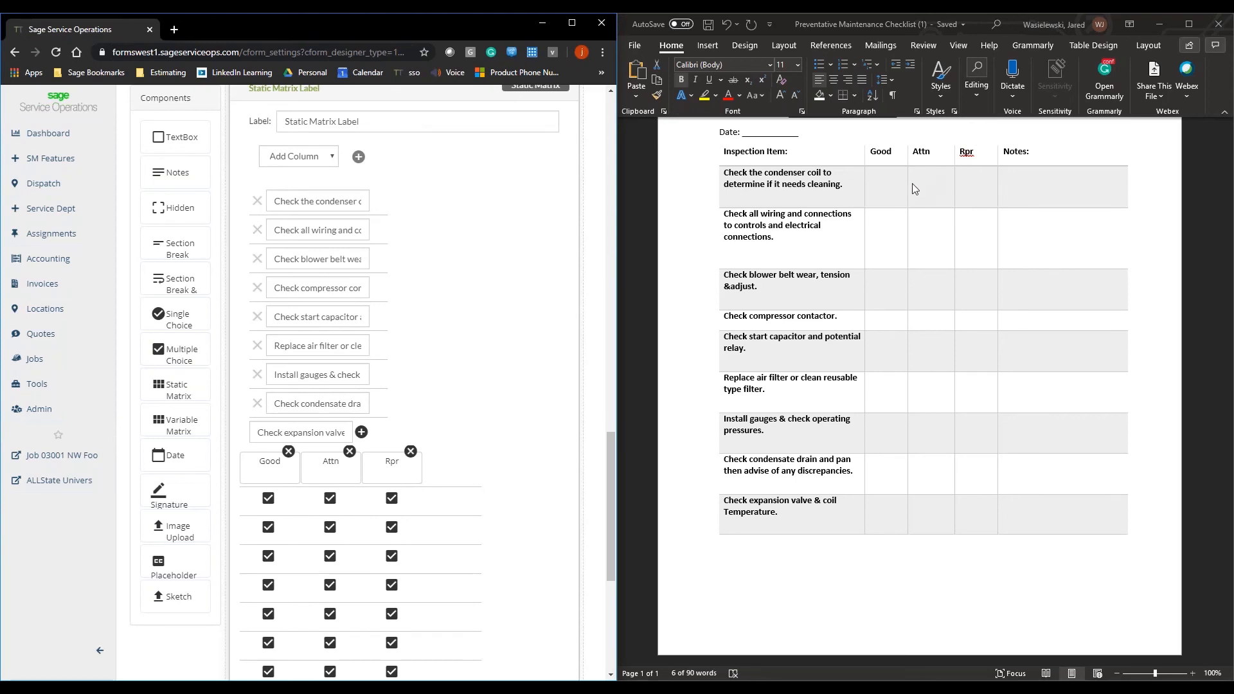
click(332, 157)
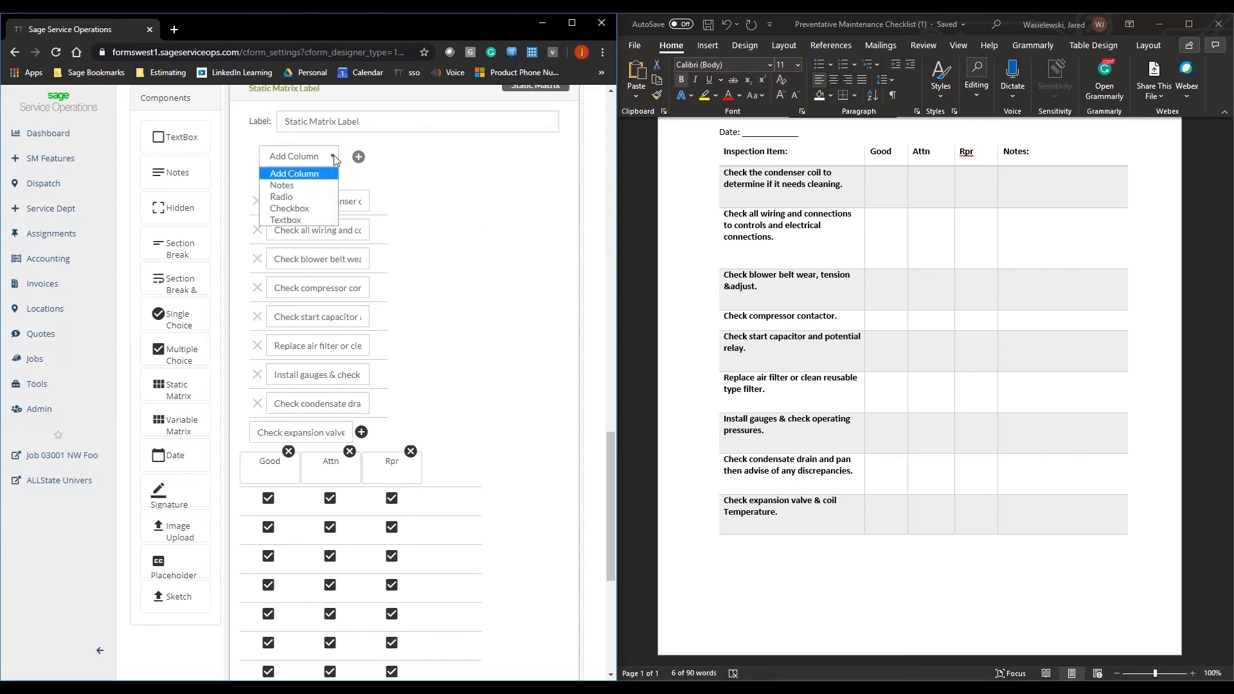
click(324, 188)
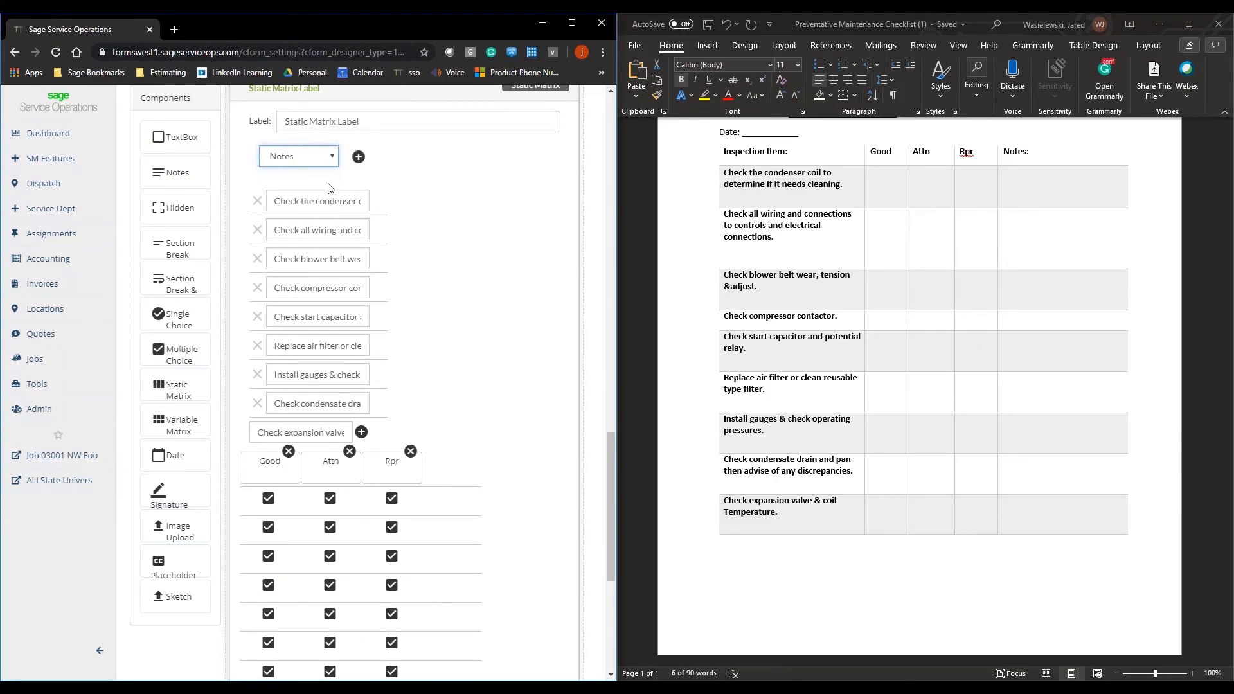
click(359, 158)
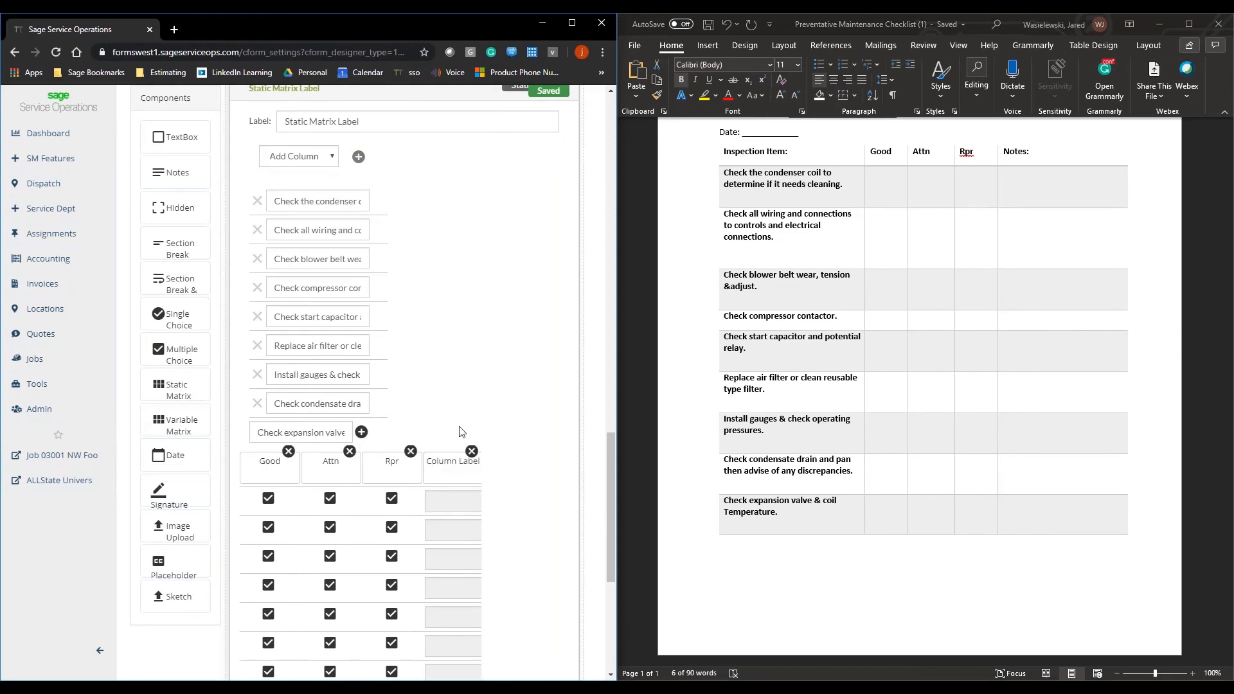
scroll(461, 418, down, 5)
click(392, 433)
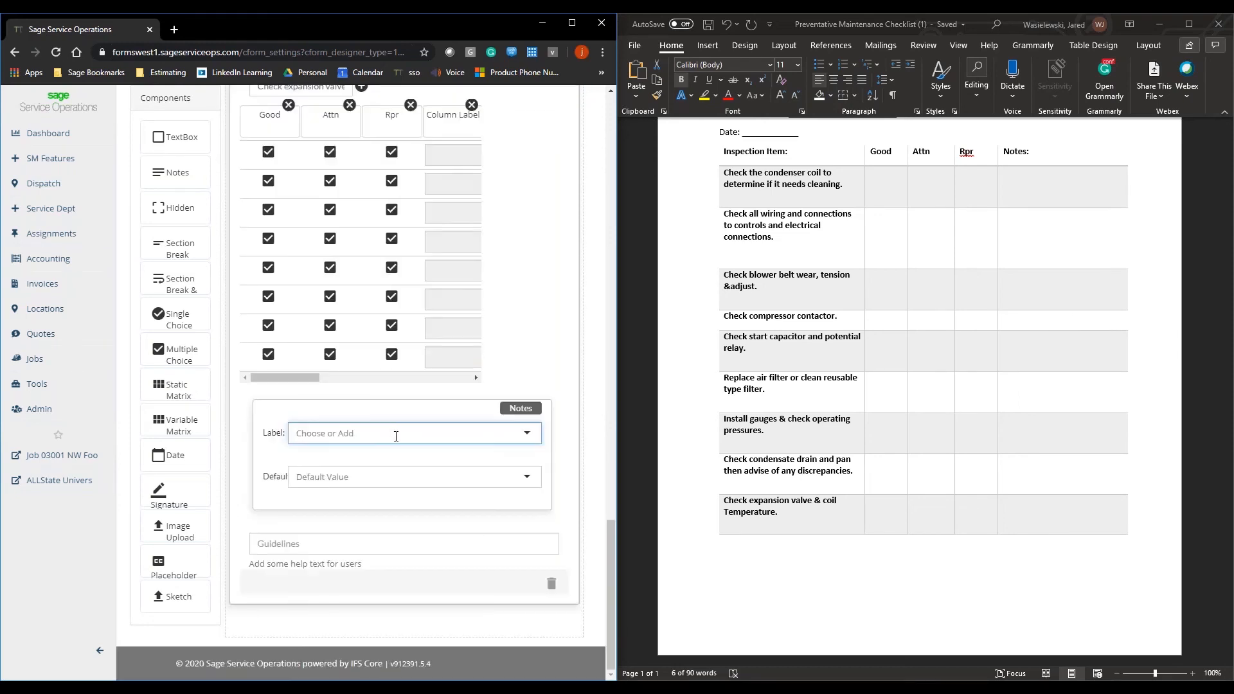
text(Note)
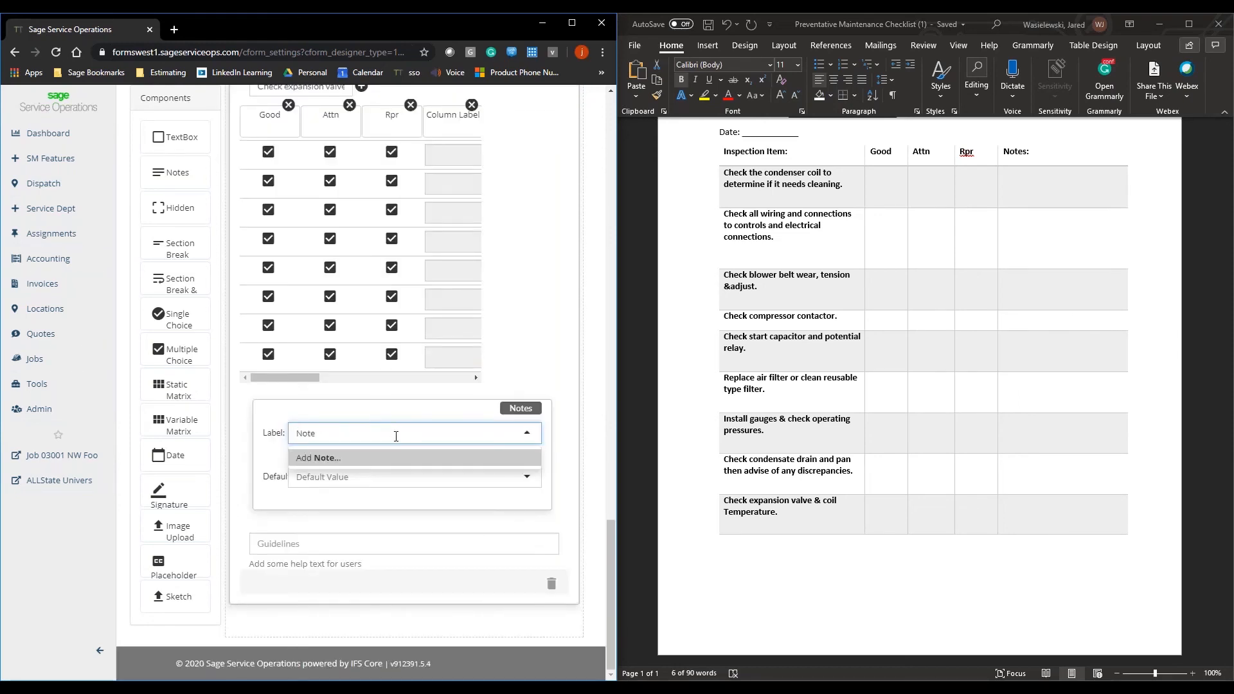
text(s)
key(Return)
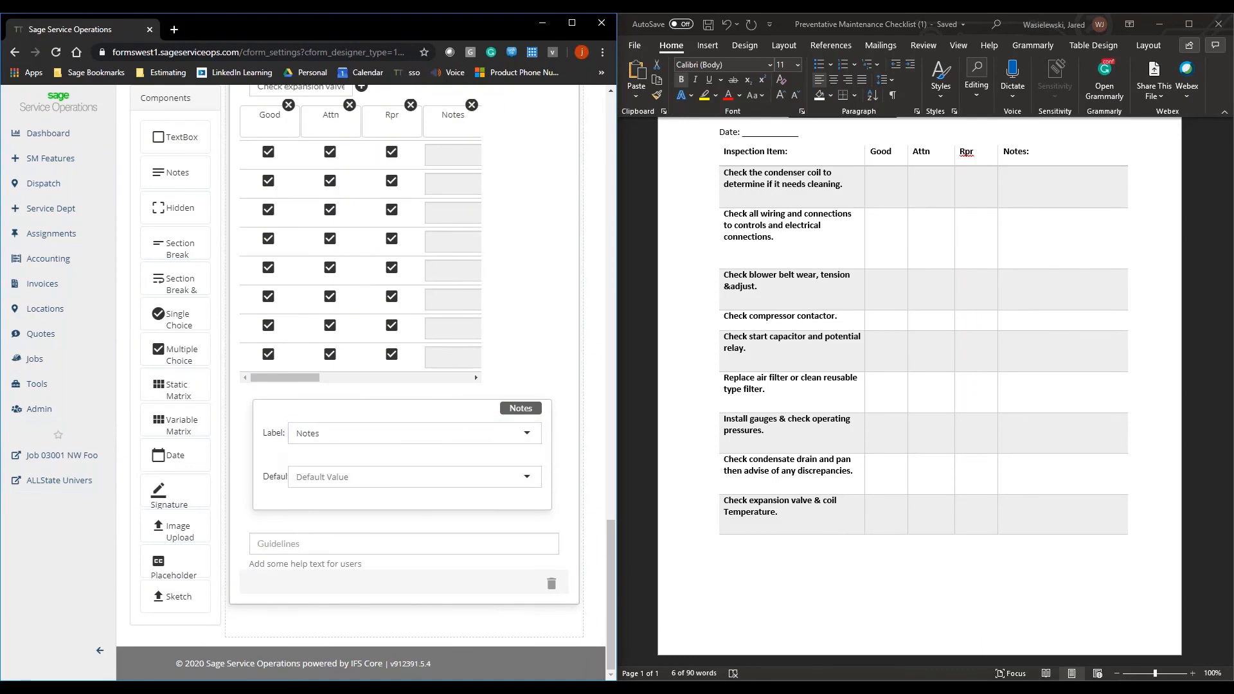
Step: Add an Image Upload component below the static matrix and a Sketch component beneath it
scroll(373, 442, up, 1)
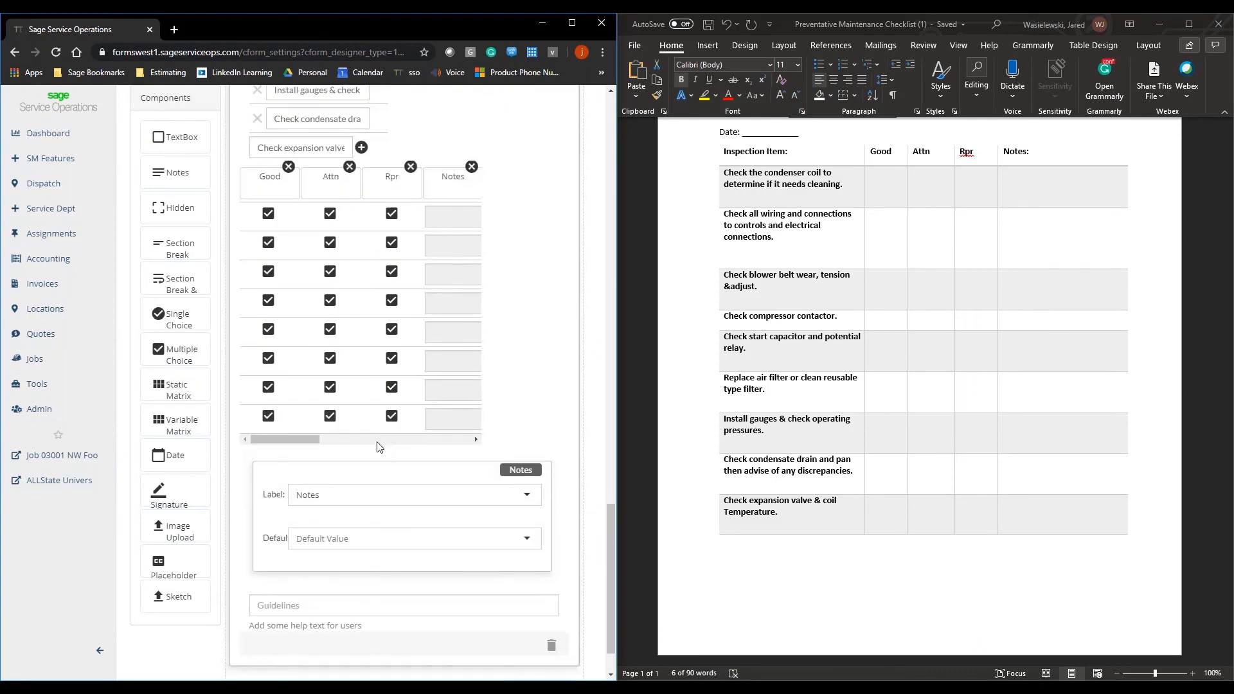
scroll(379, 446, down, 1)
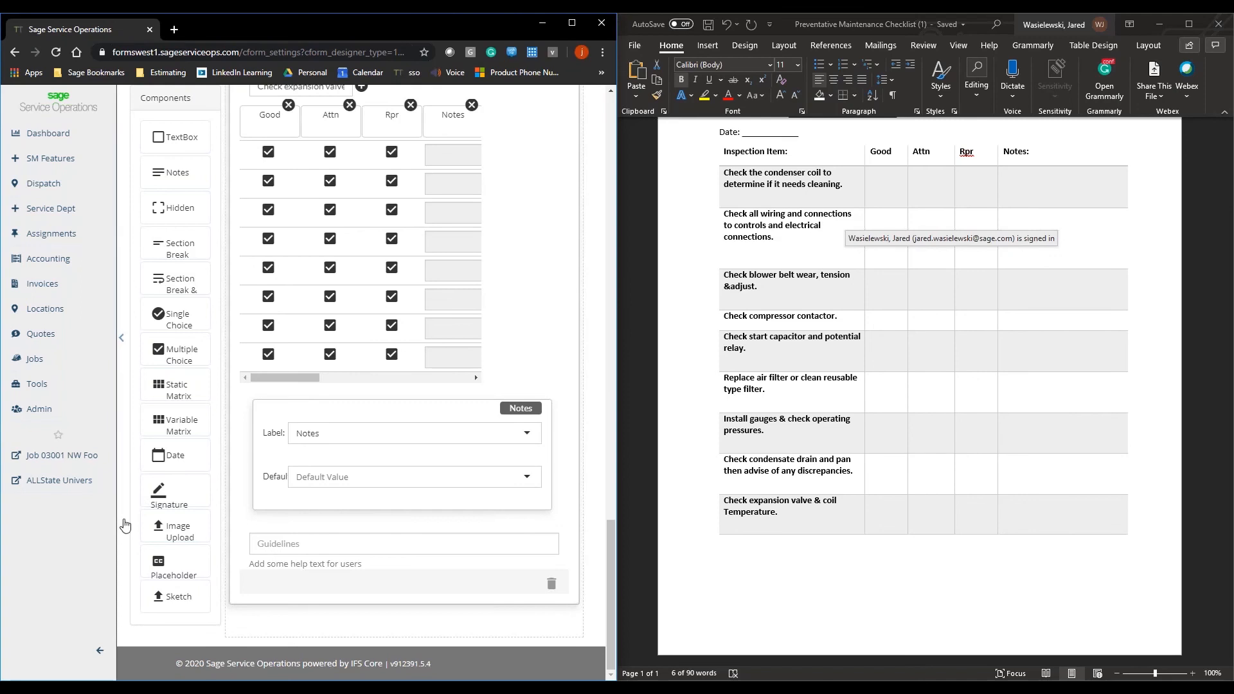
drag(172, 531, 264, 635)
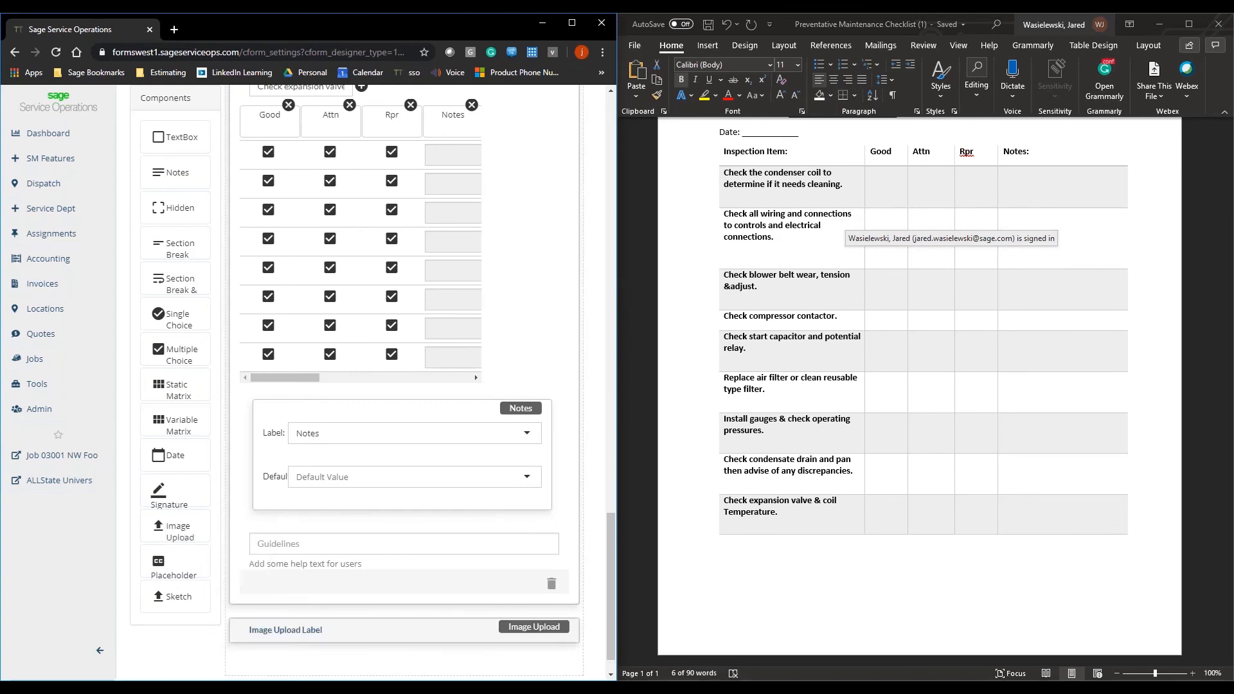
scroll(398, 495, down, 2)
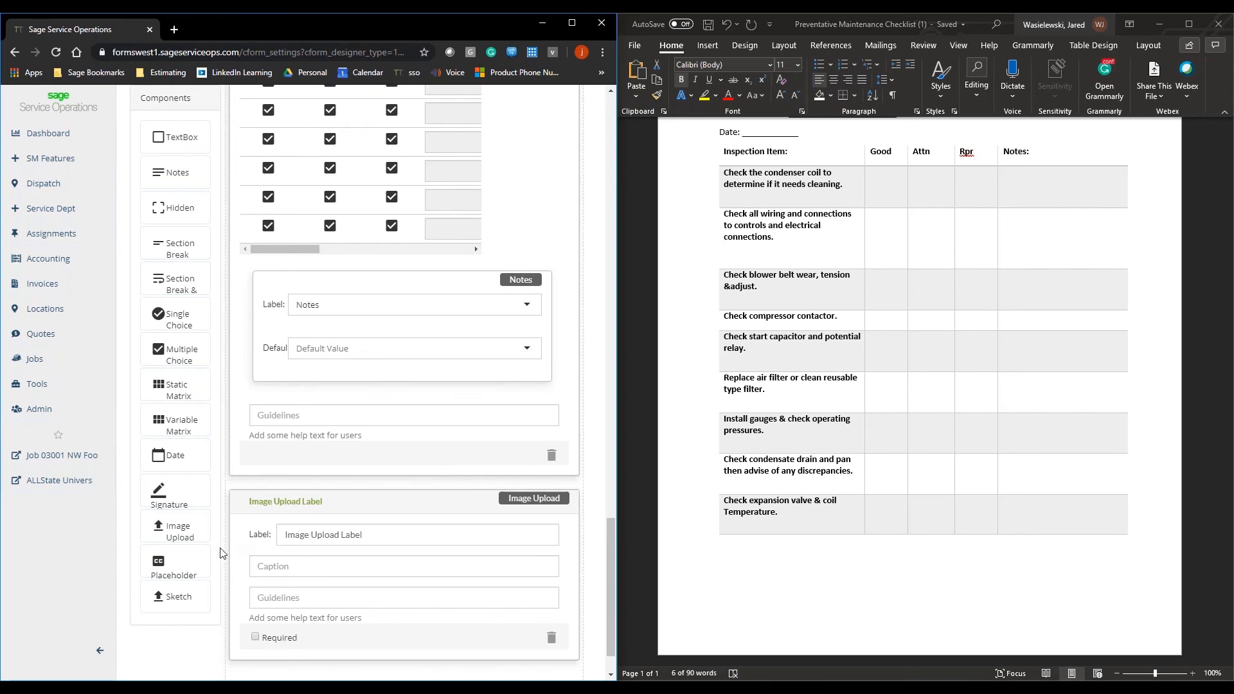
scroll(164, 597, down, 1)
mouse_move(167, 596)
mouse_down()
mouse_move(212, 592)
mouse_move(299, 614)
mouse_move(298, 627)
mouse_up()
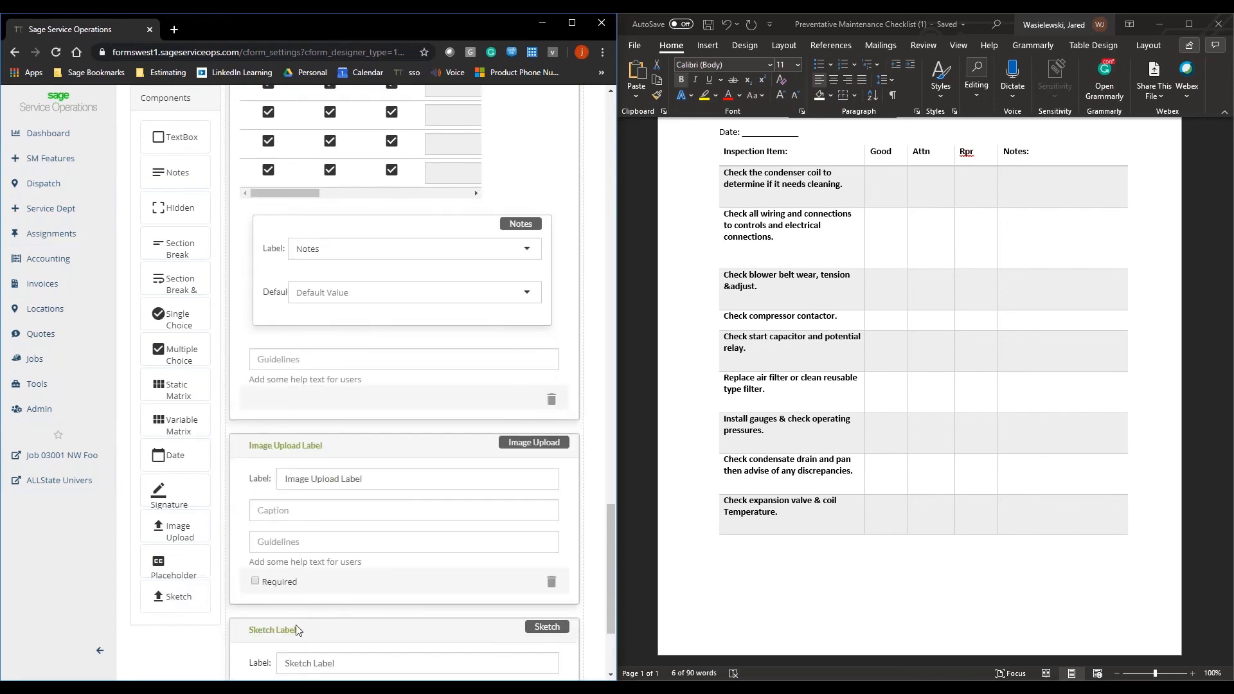
Step: Add a Signature component below the sketch, label it Tech Signature and make it required
scroll(402, 508, down, 3)
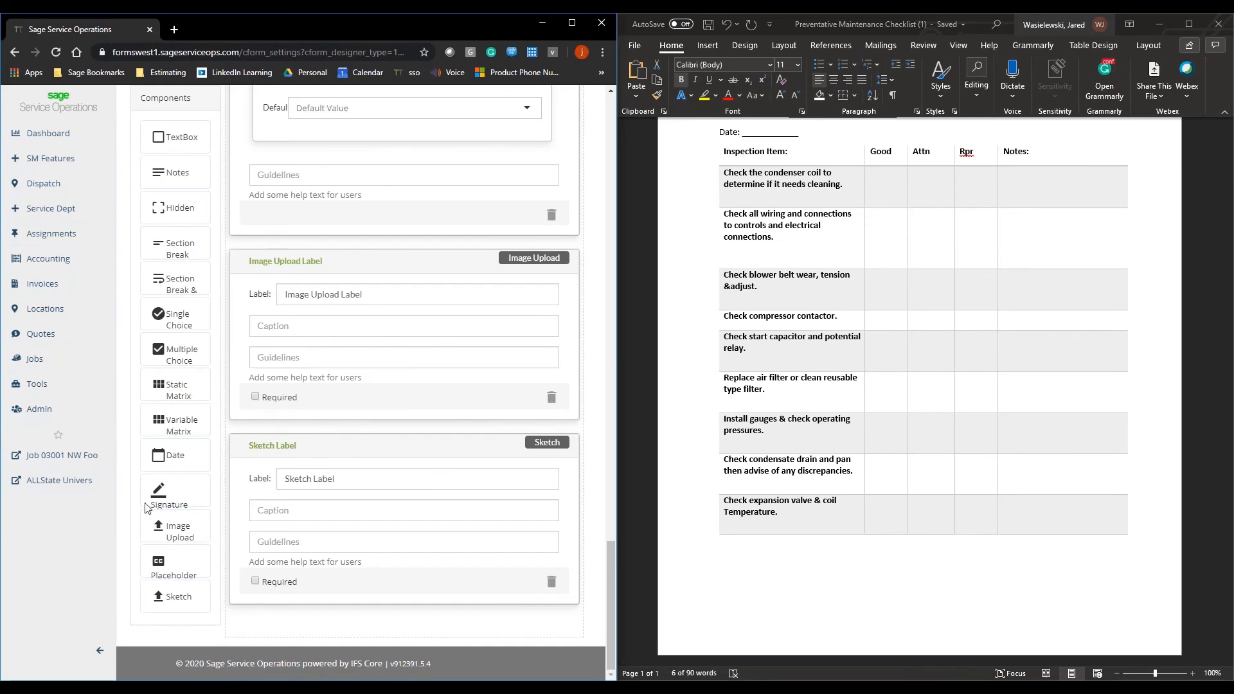
mouse_move(162, 492)
mouse_down()
mouse_move(221, 539)
mouse_move(276, 646)
mouse_move(299, 636)
mouse_move(308, 607)
mouse_up()
scroll(311, 603, down, 3)
drag(350, 502, 279, 502)
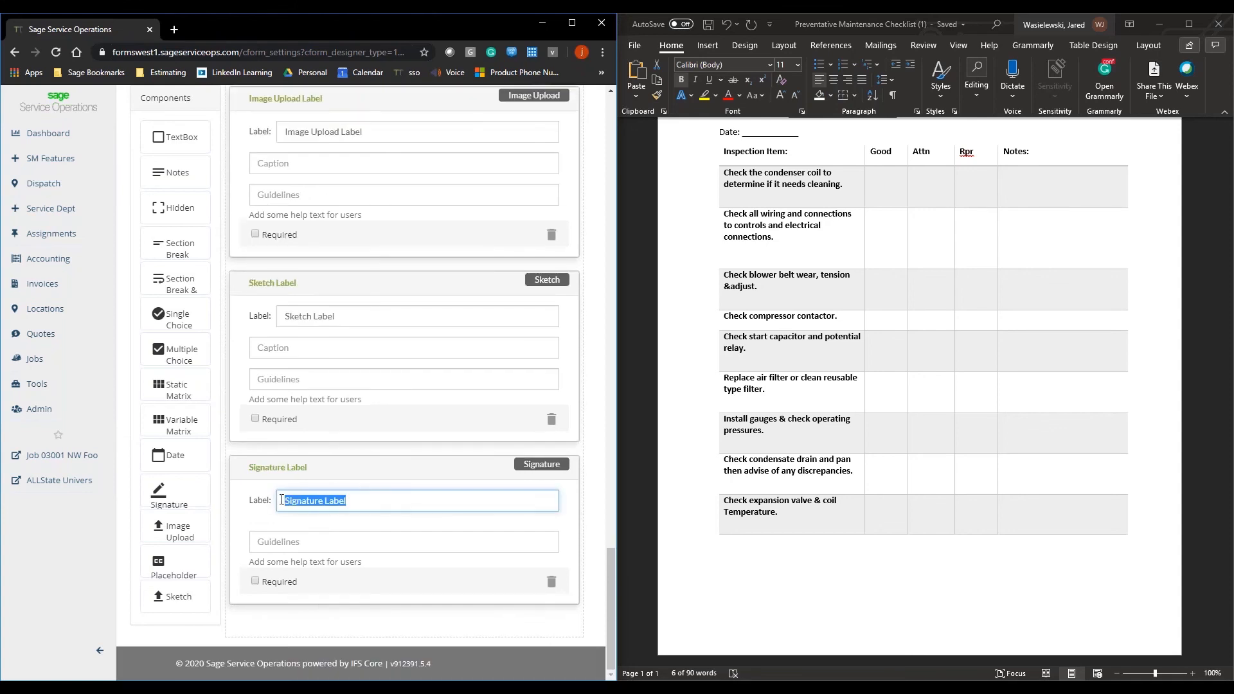
text(Tech)
text(Signature)
click(255, 581)
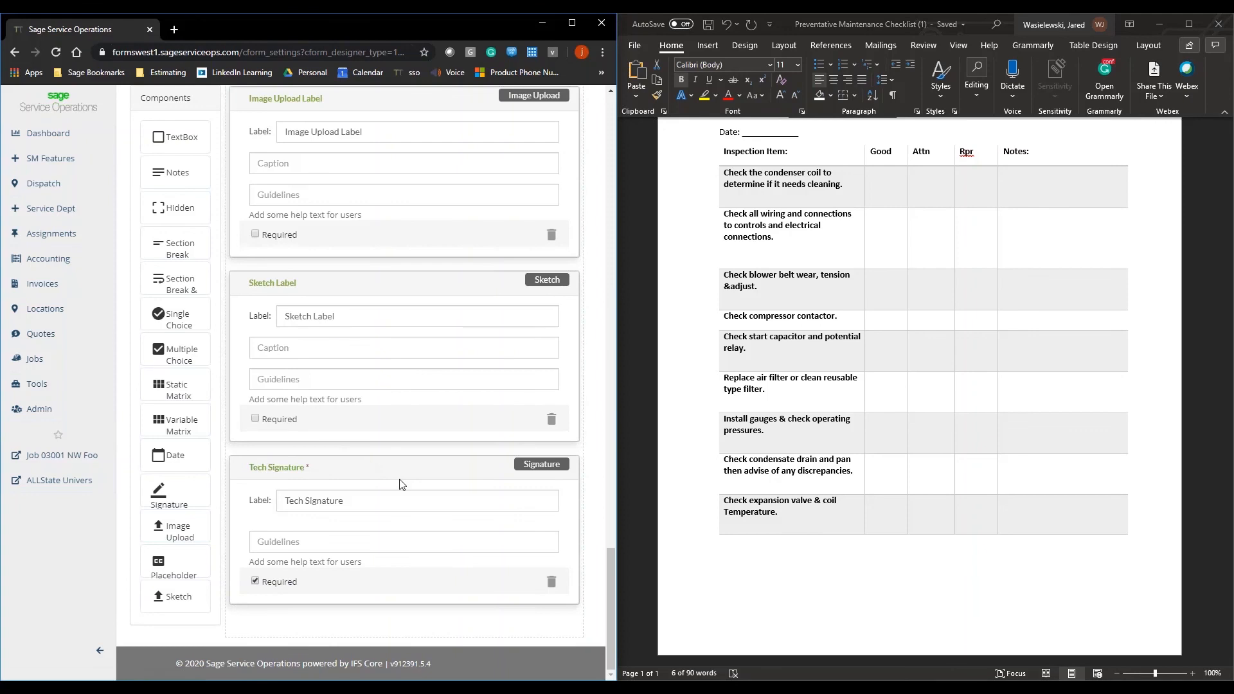
Step: Open the form's report view and maximize the browser window
scroll(400, 495, up, 3)
scroll(405, 489, up, 20)
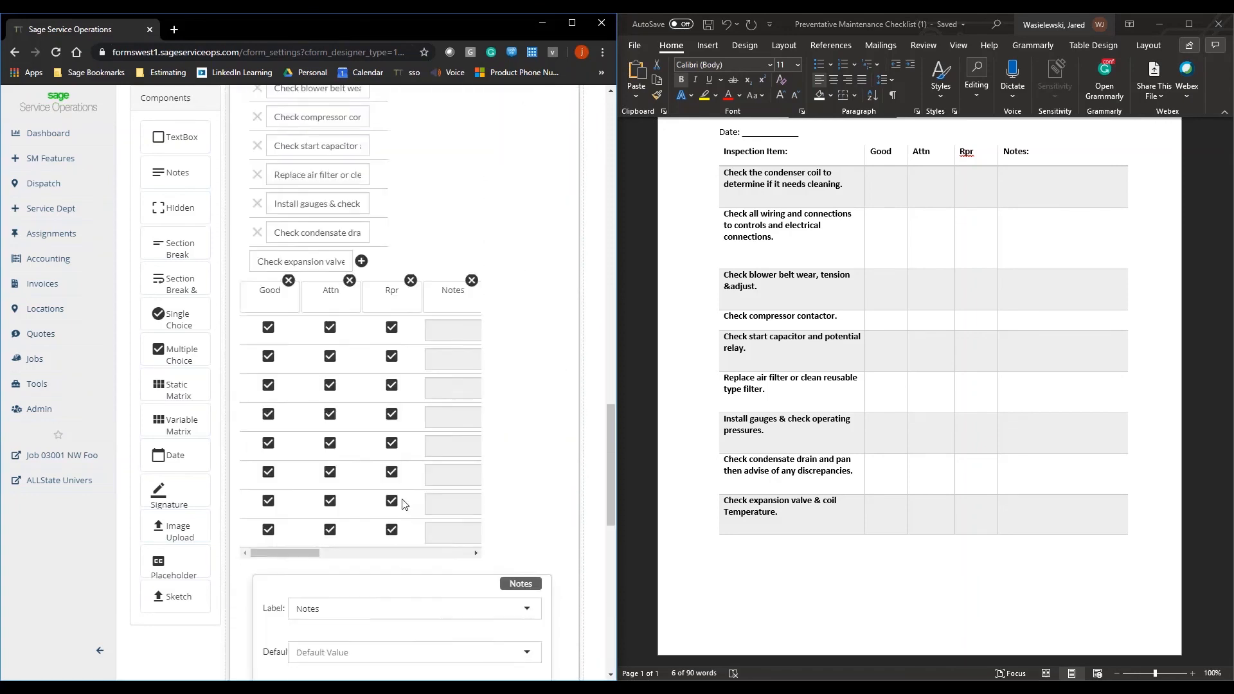
scroll(417, 501, up, 15)
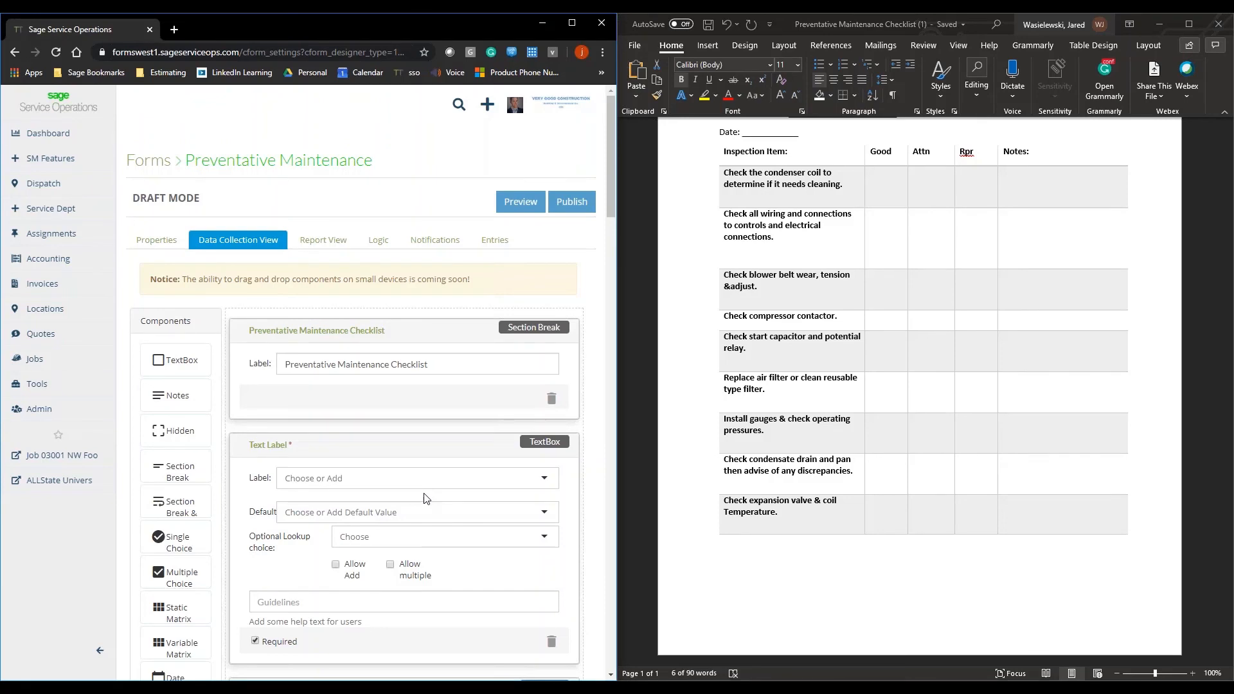
click(336, 243)
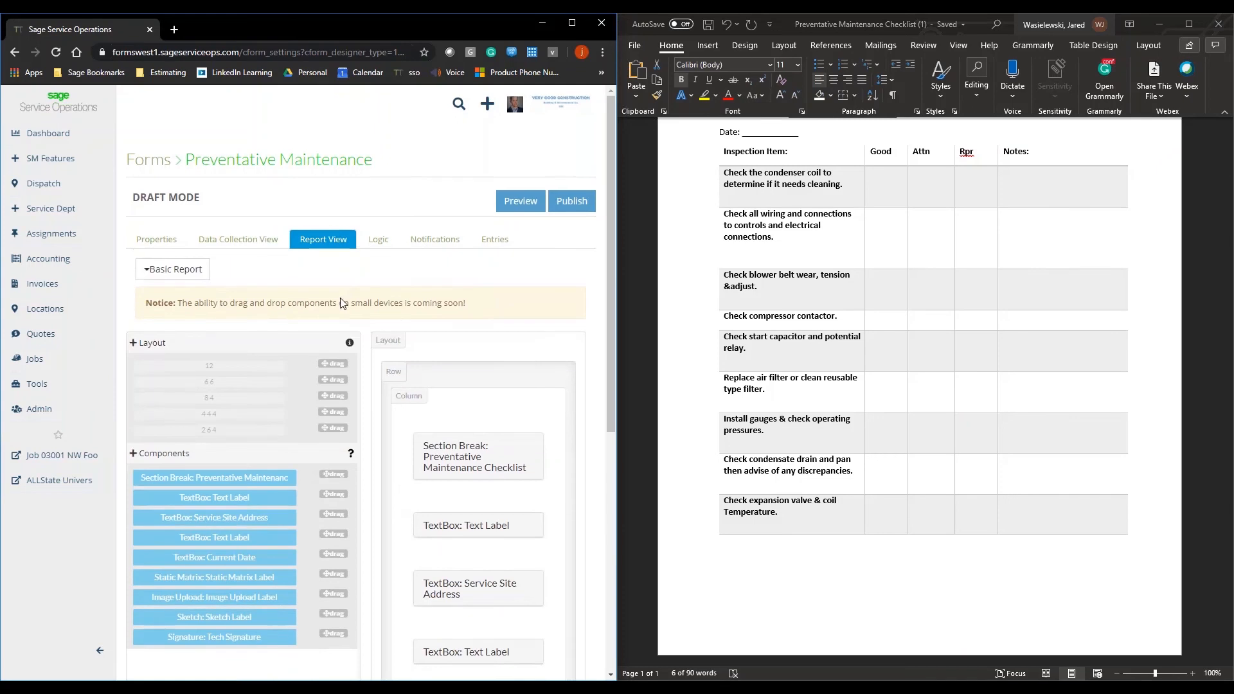
scroll(343, 303, down, 1)
click(574, 25)
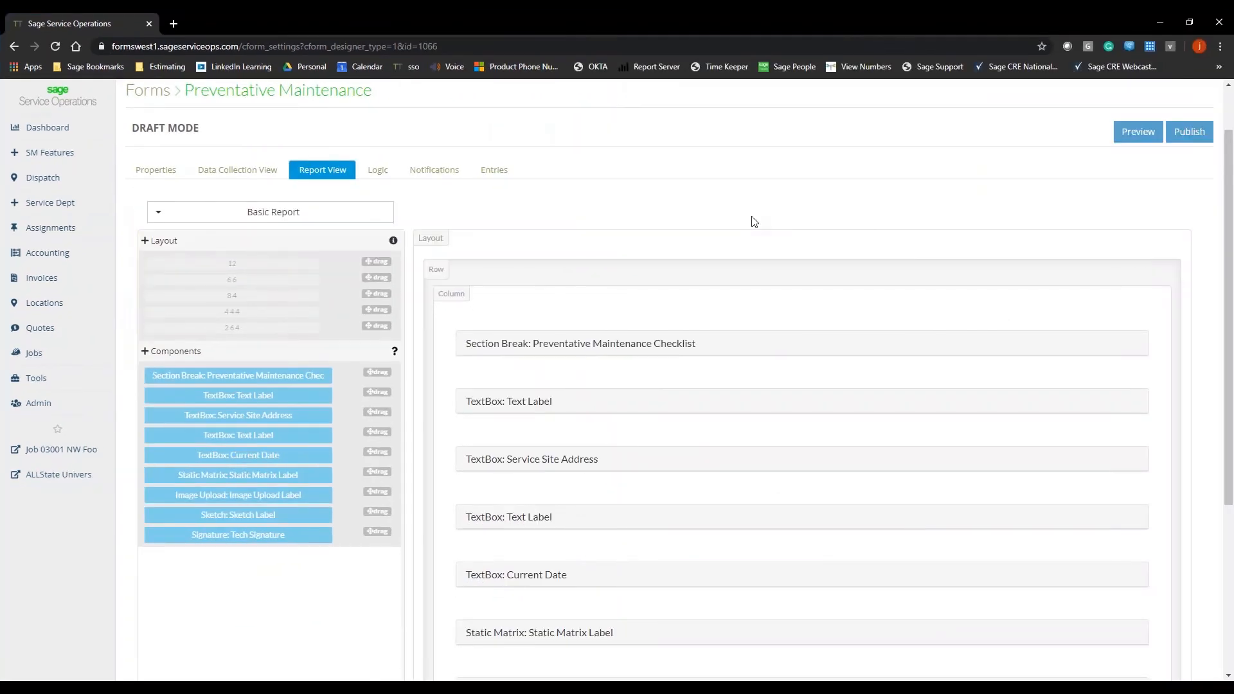
Step: Duplicate the Basic Report and save the copy under the name Stardard
scroll(720, 229, down, 1)
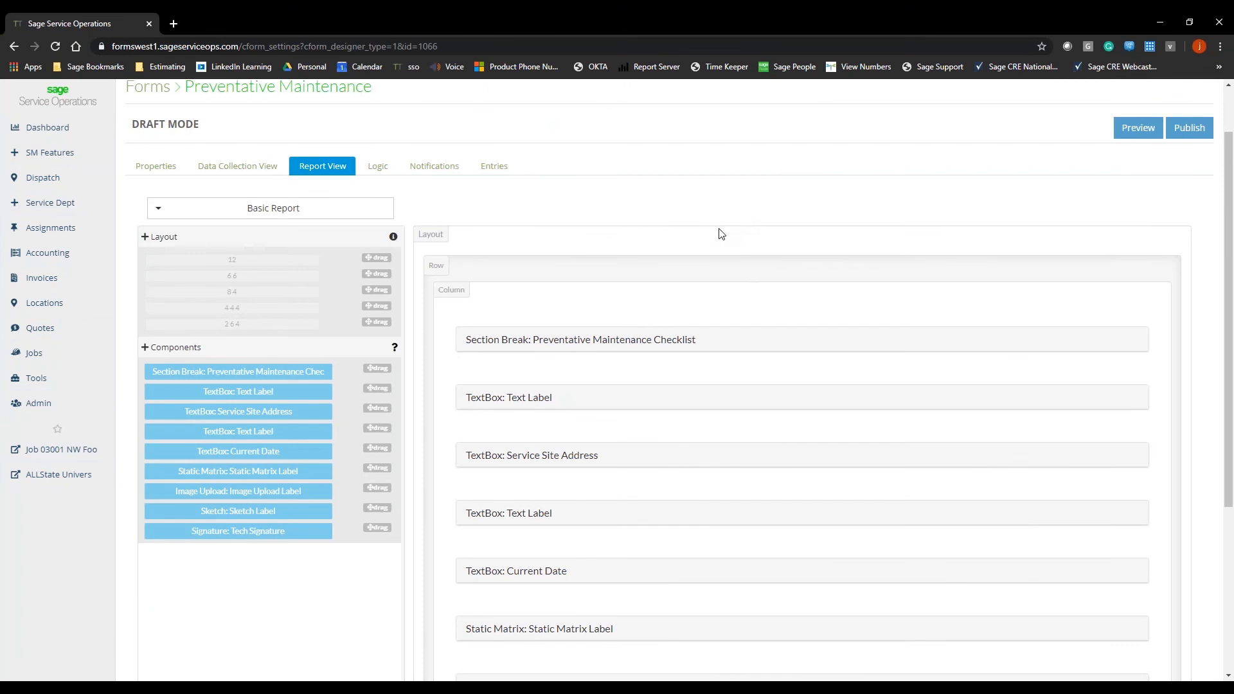
scroll(718, 228, down, 1)
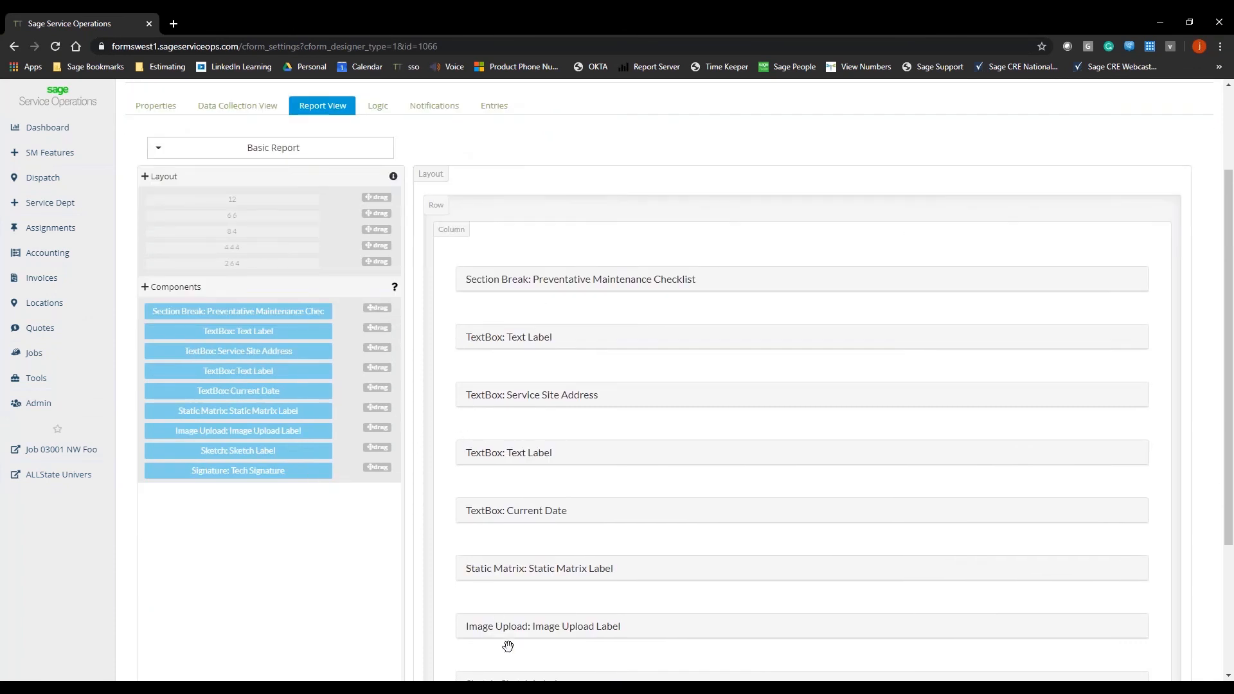
scroll(484, 574, up, 1)
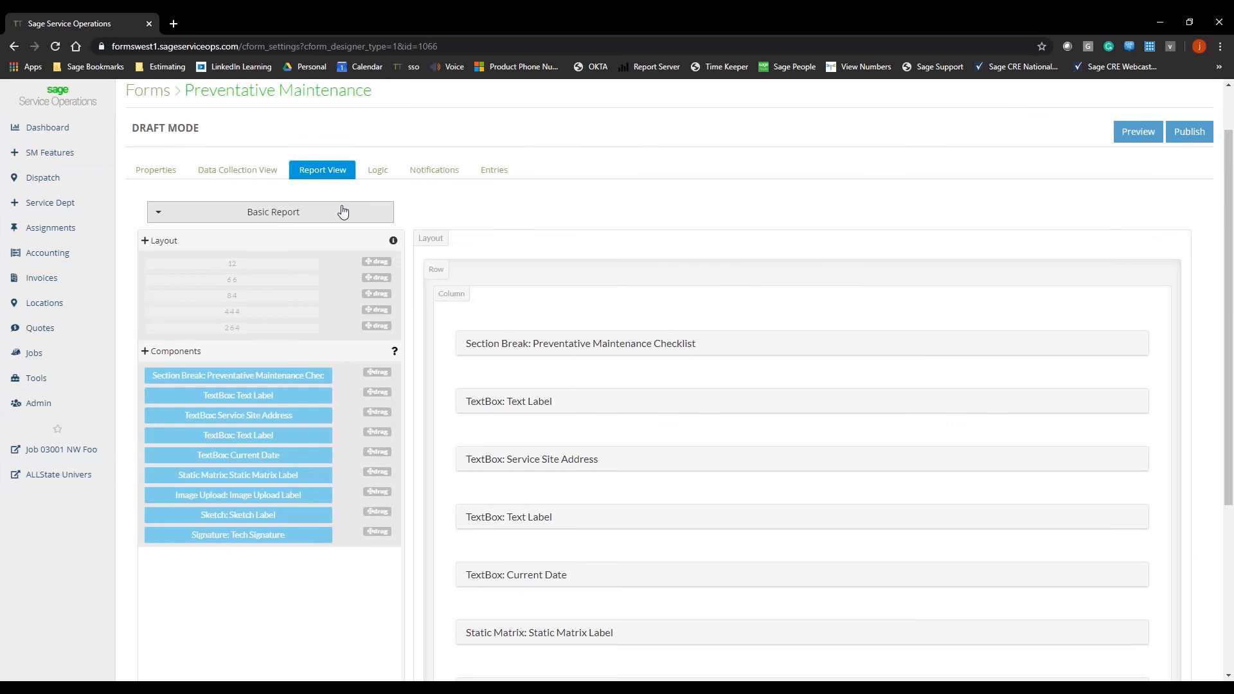
click(342, 212)
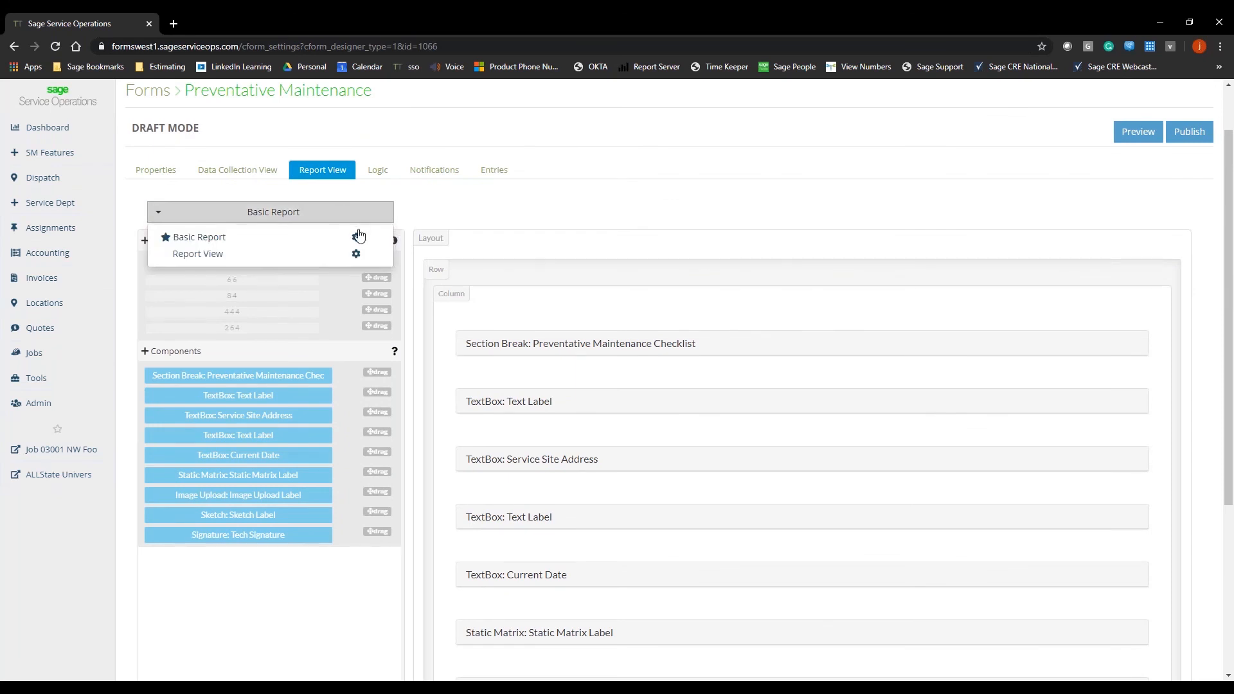
click(360, 241)
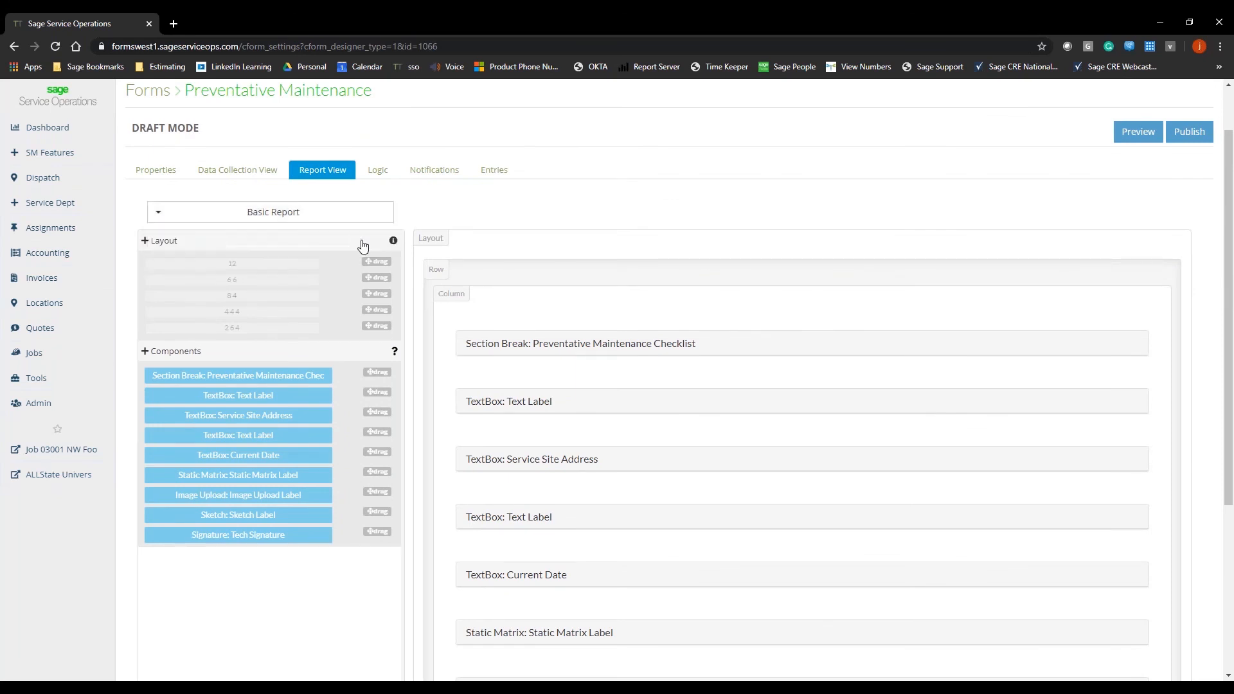
click(355, 217)
click(357, 240)
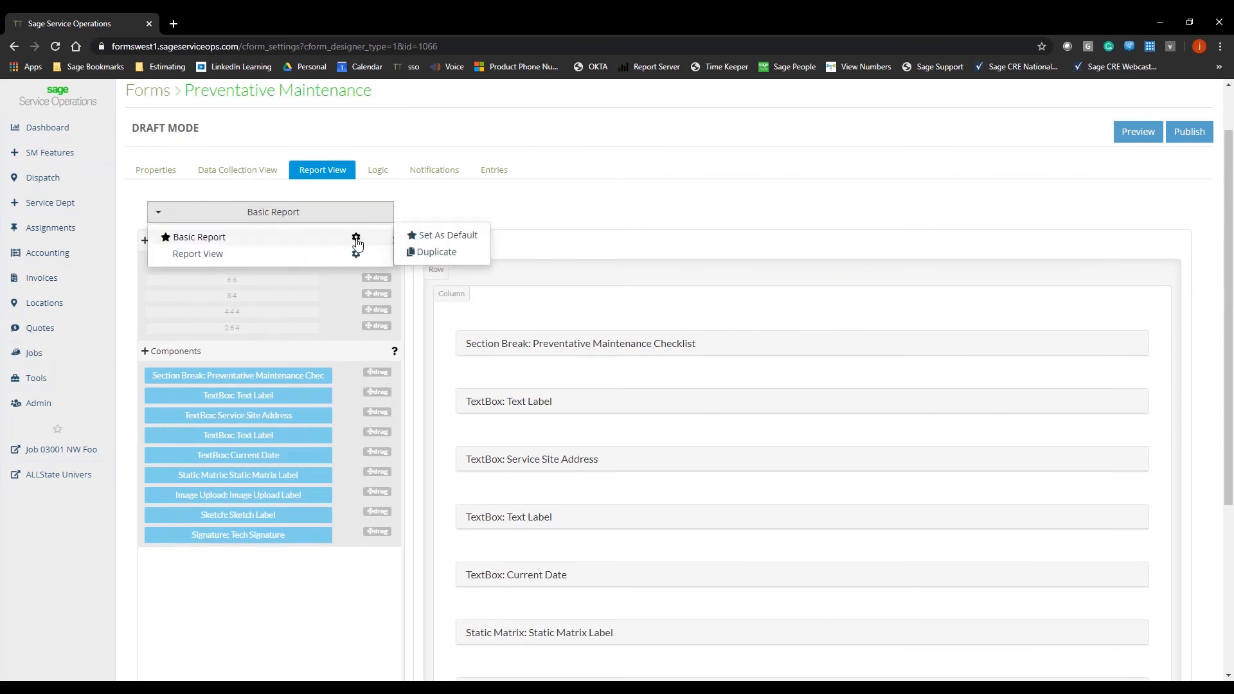
click(412, 253)
click(487, 169)
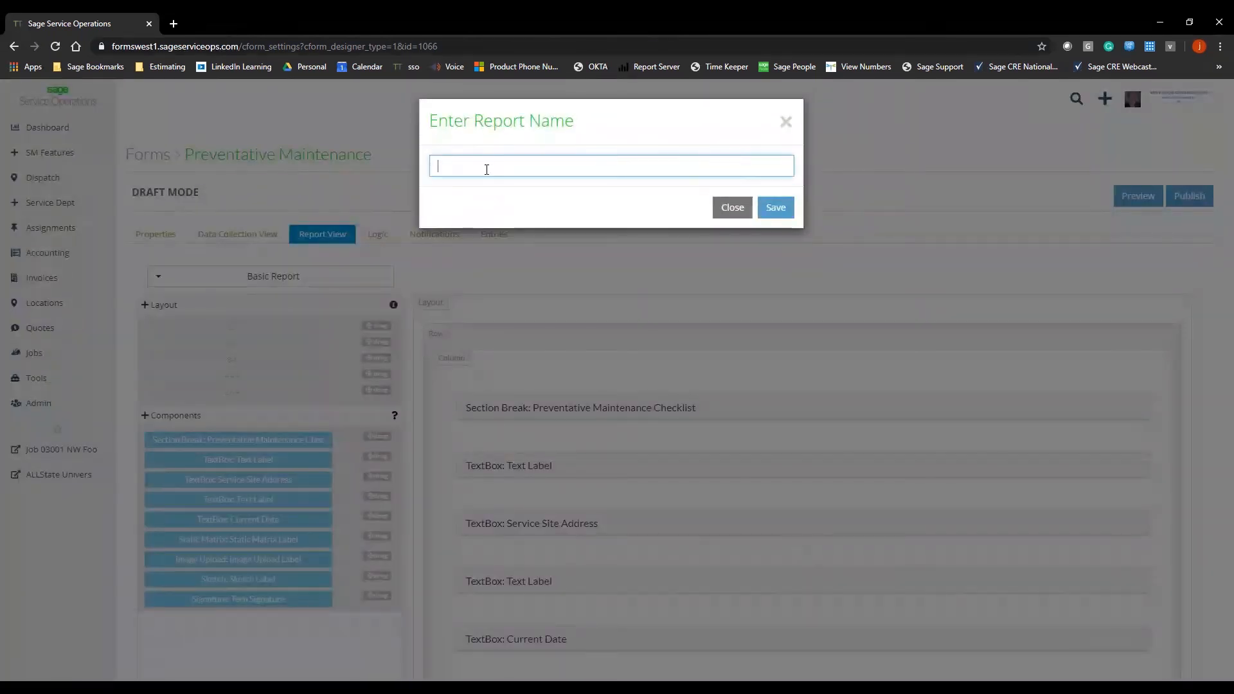
text(Stardard)
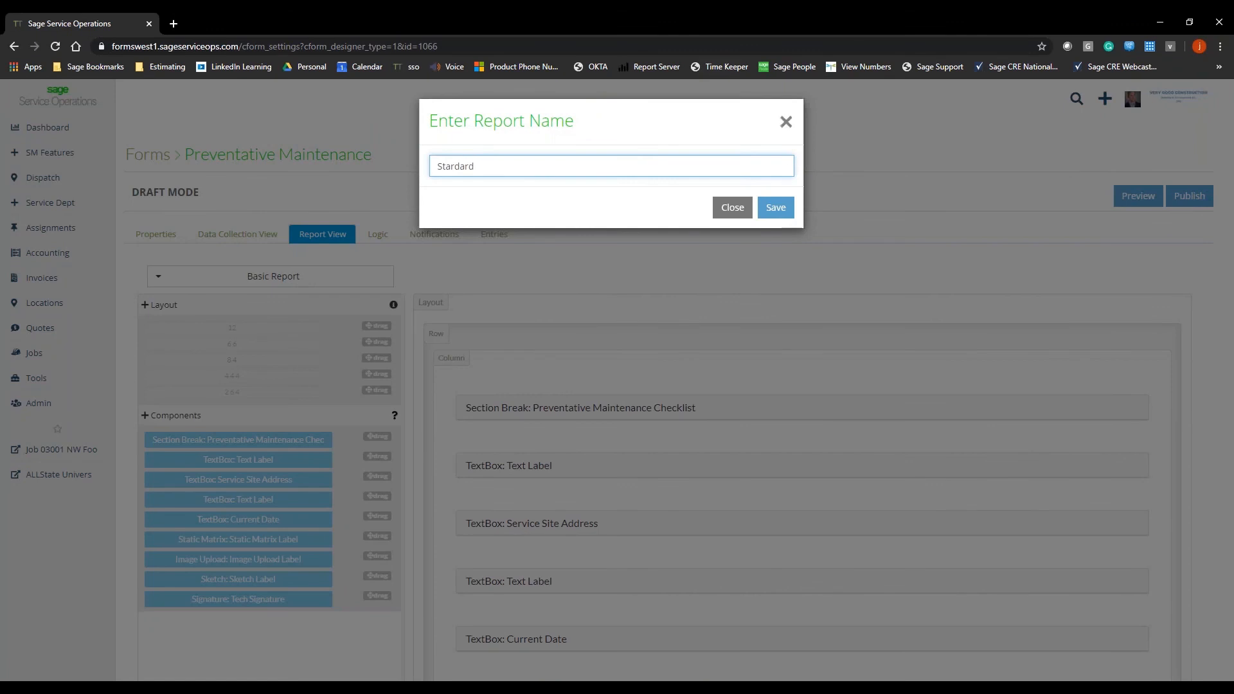
click(786, 211)
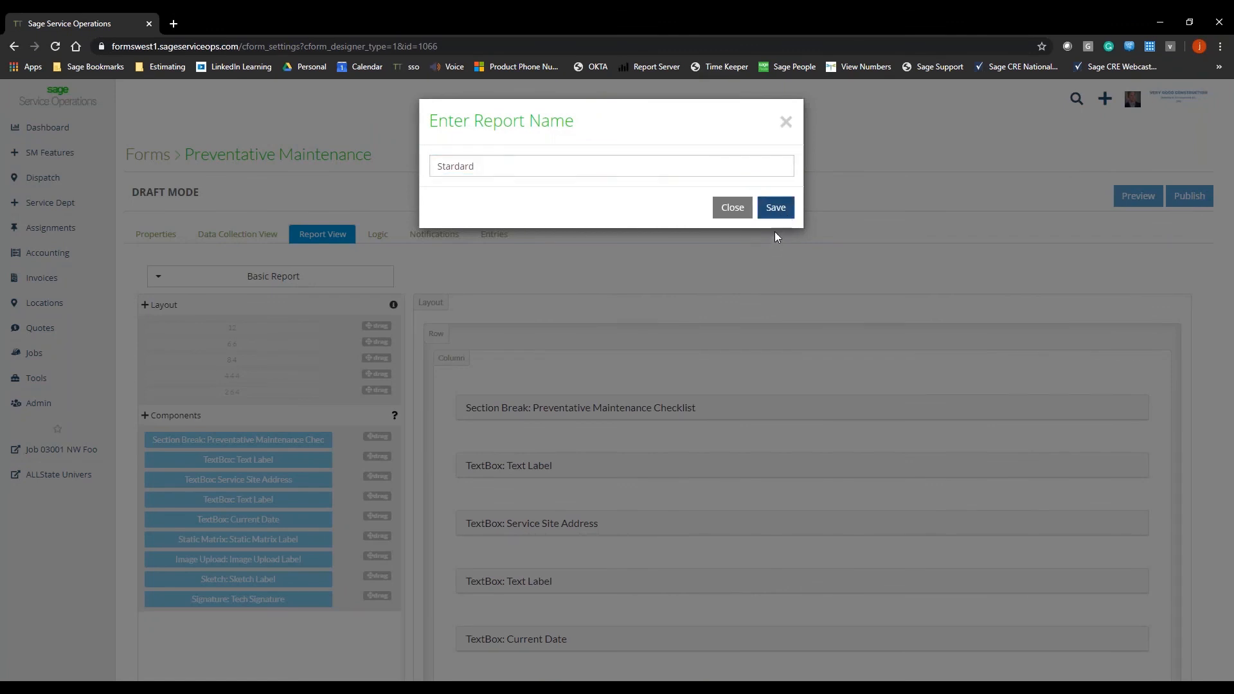
click(787, 212)
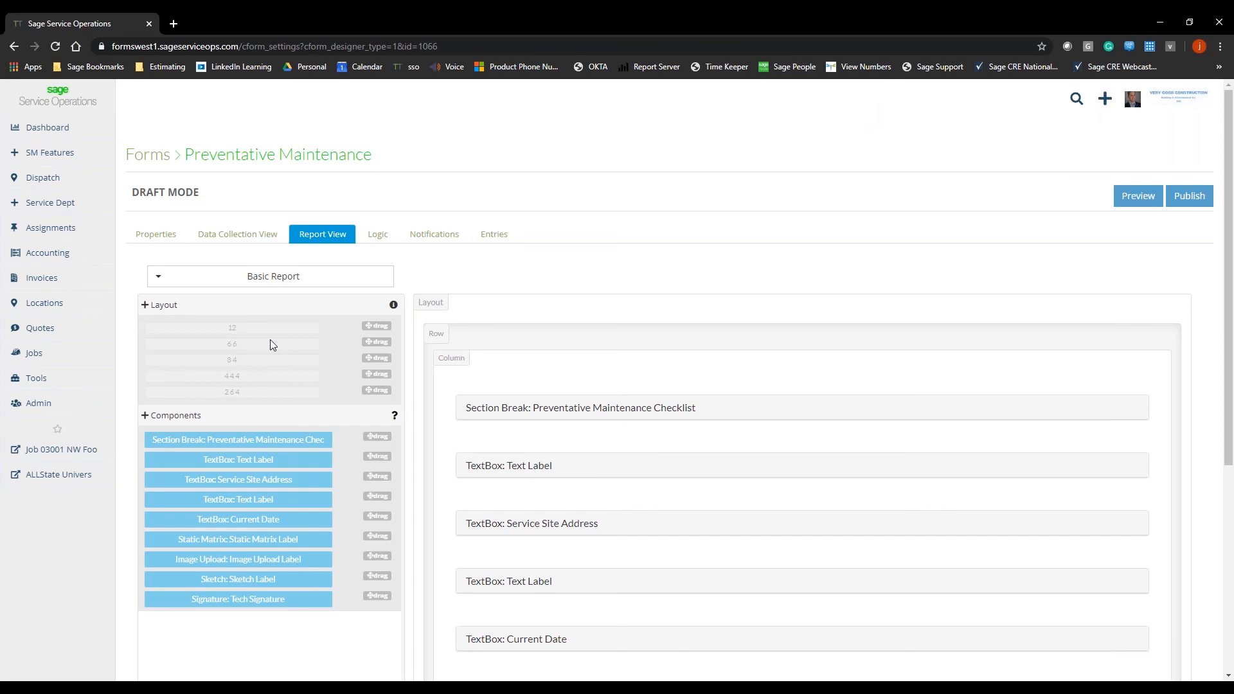
Step: Set the Stardard report as the form's default report
click(278, 277)
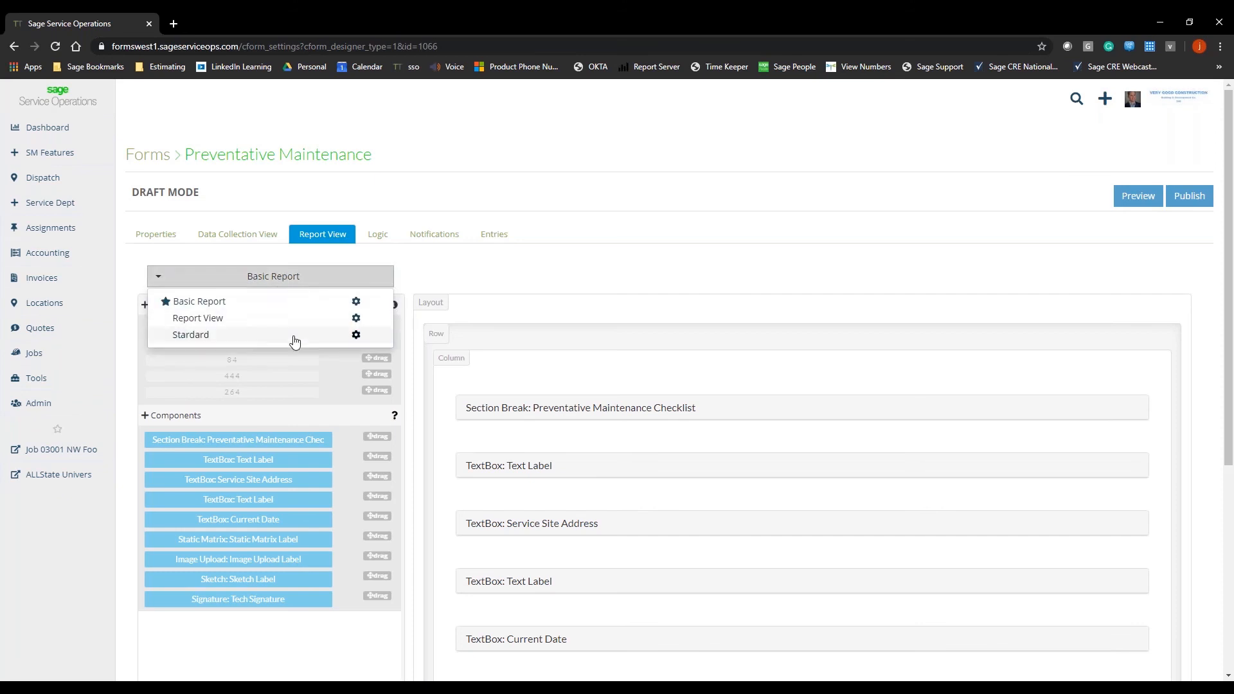
click(356, 336)
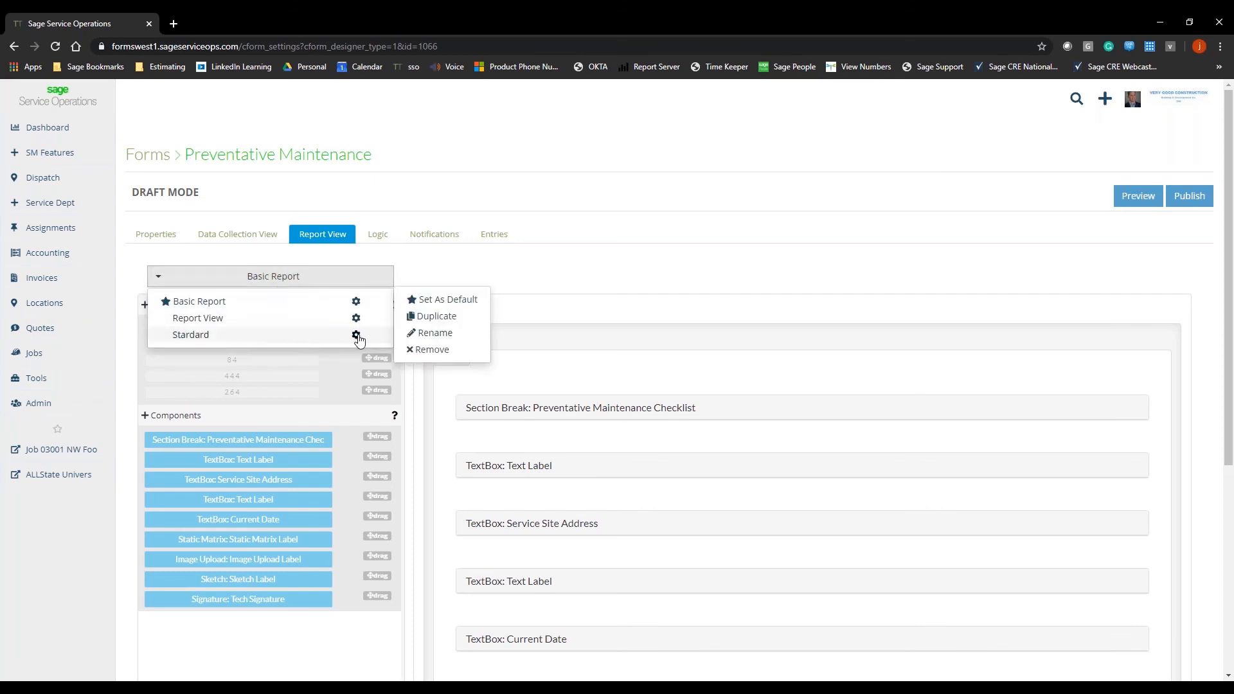
click(437, 304)
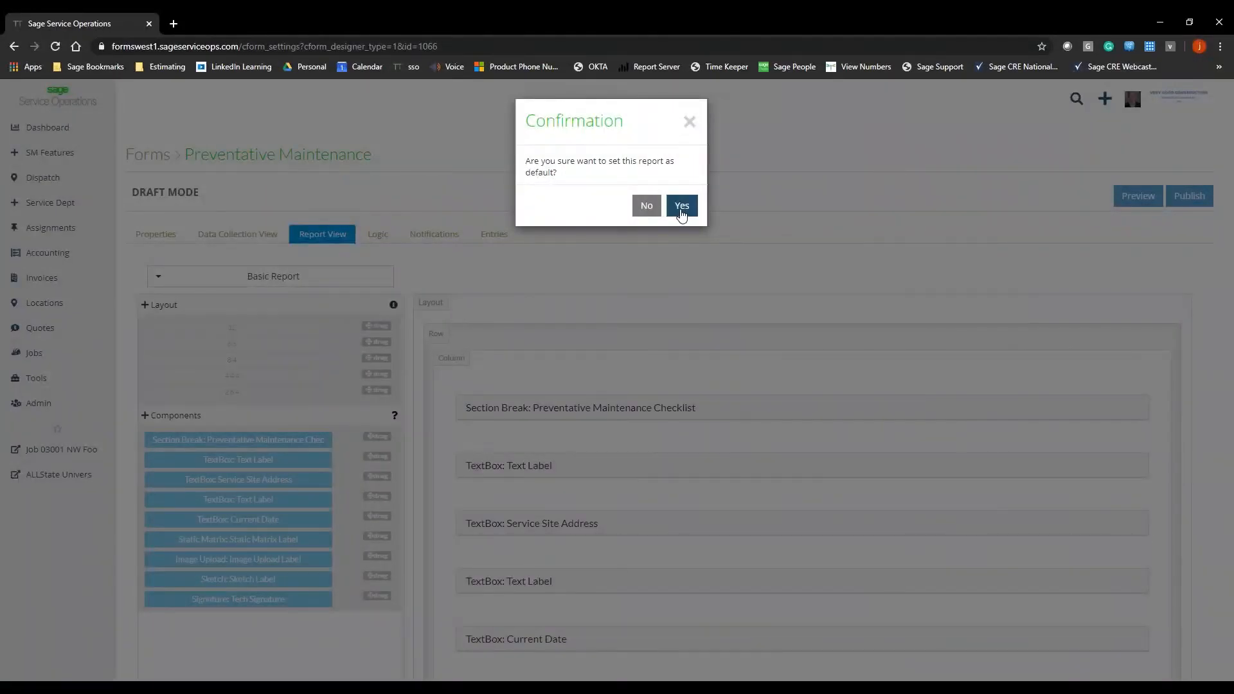
click(681, 205)
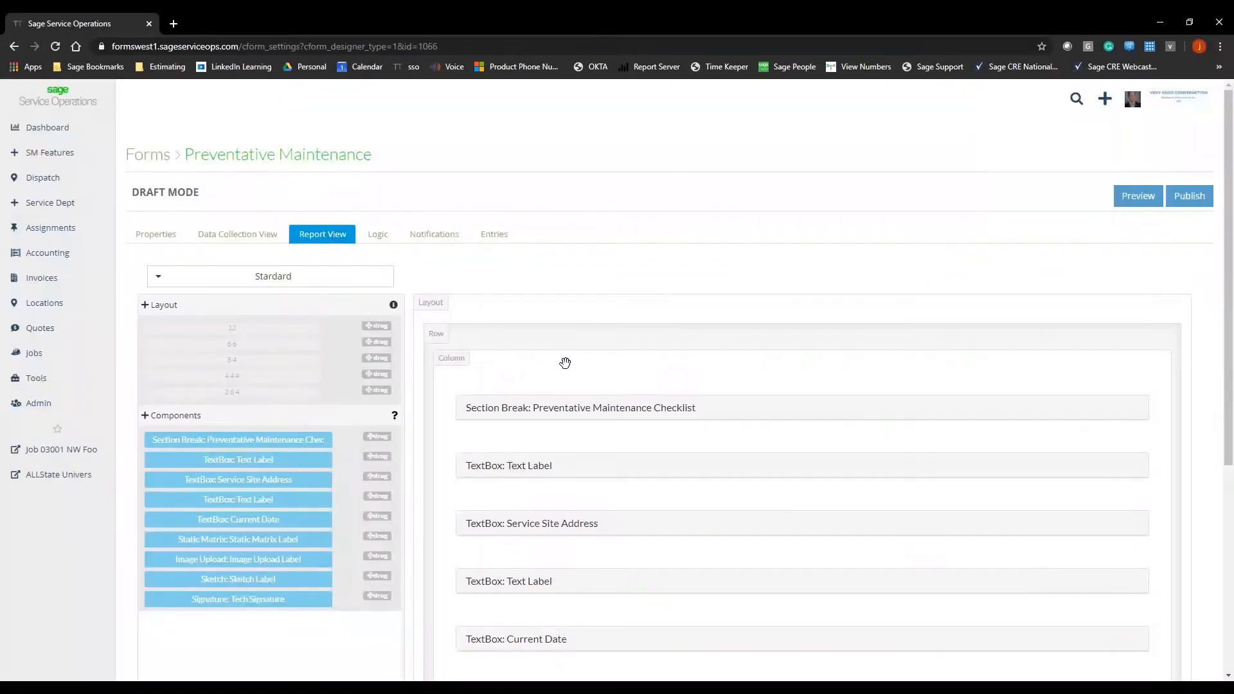
Step: Load the Stardard report in the report view for layout editing
scroll(1080, 328, down, 1)
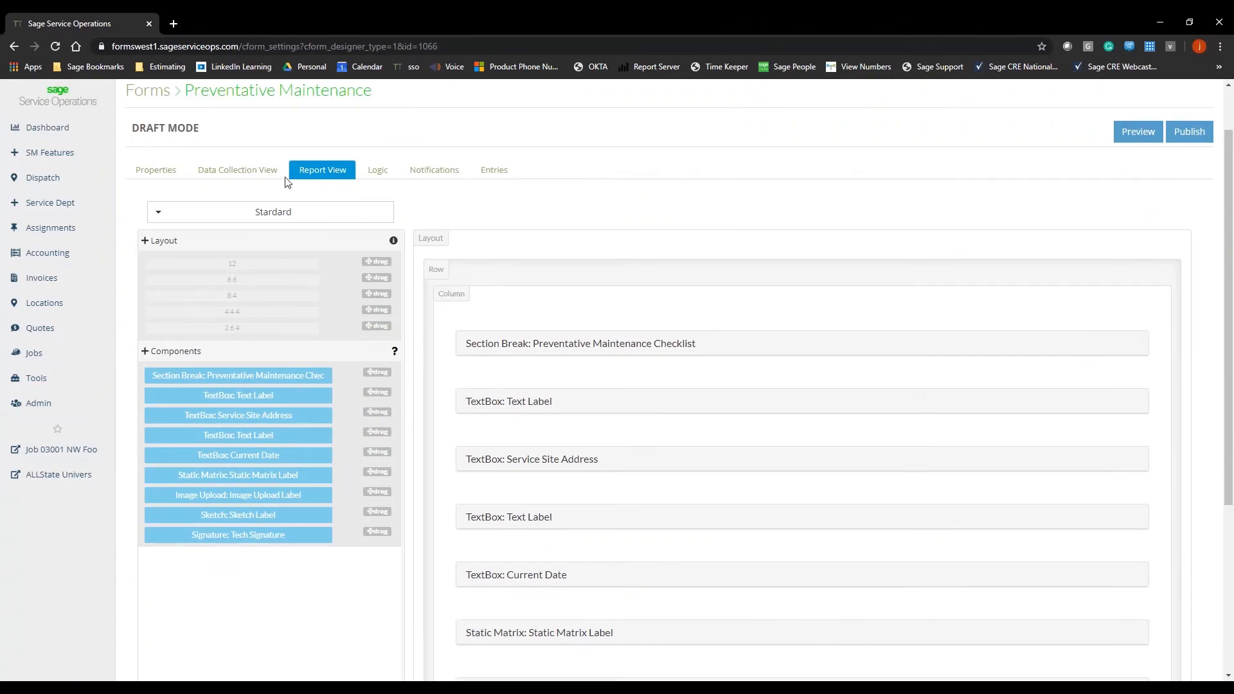
click(278, 211)
click(298, 267)
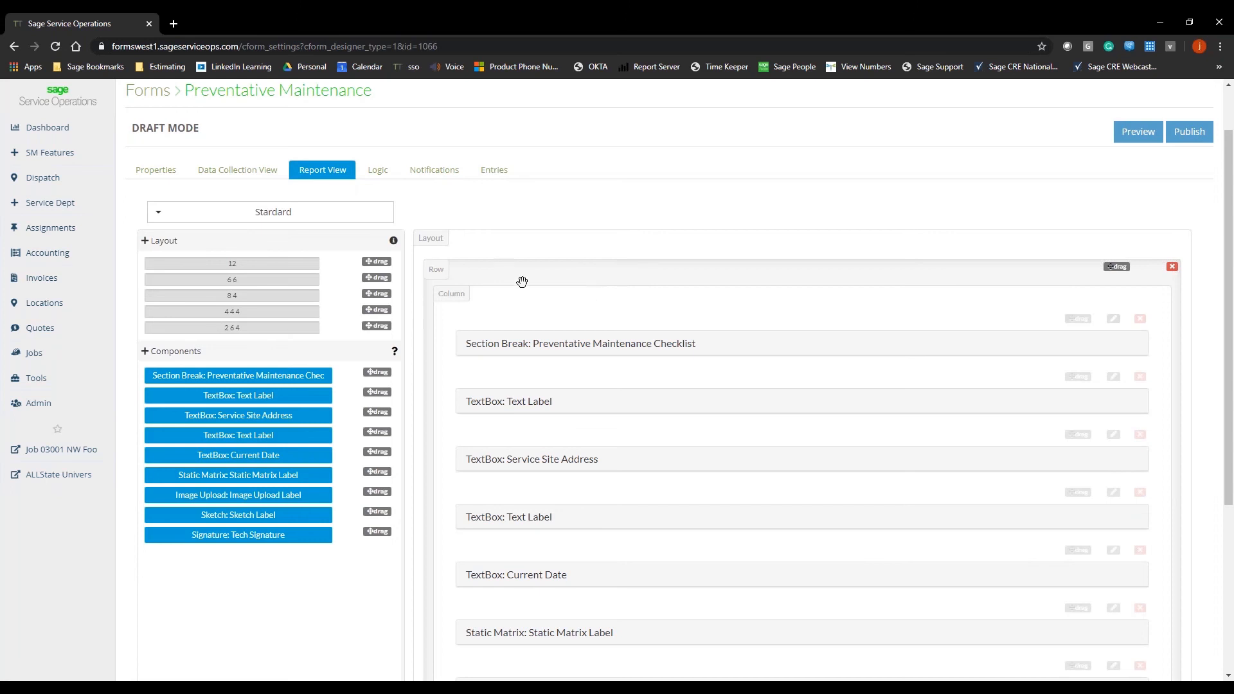
Step: Remove the existing row with all its components from the Stardard report layout and add an empty full-width 12 row
scroll(629, 405, down, 2)
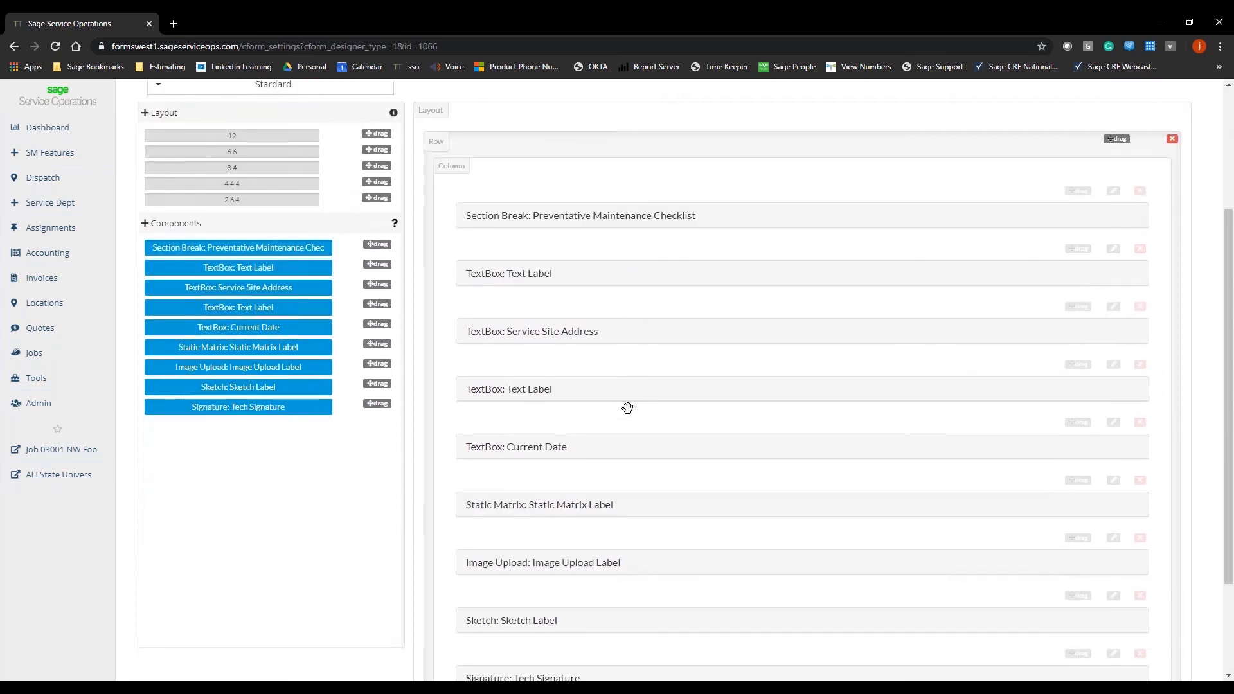
scroll(627, 407, up, 2)
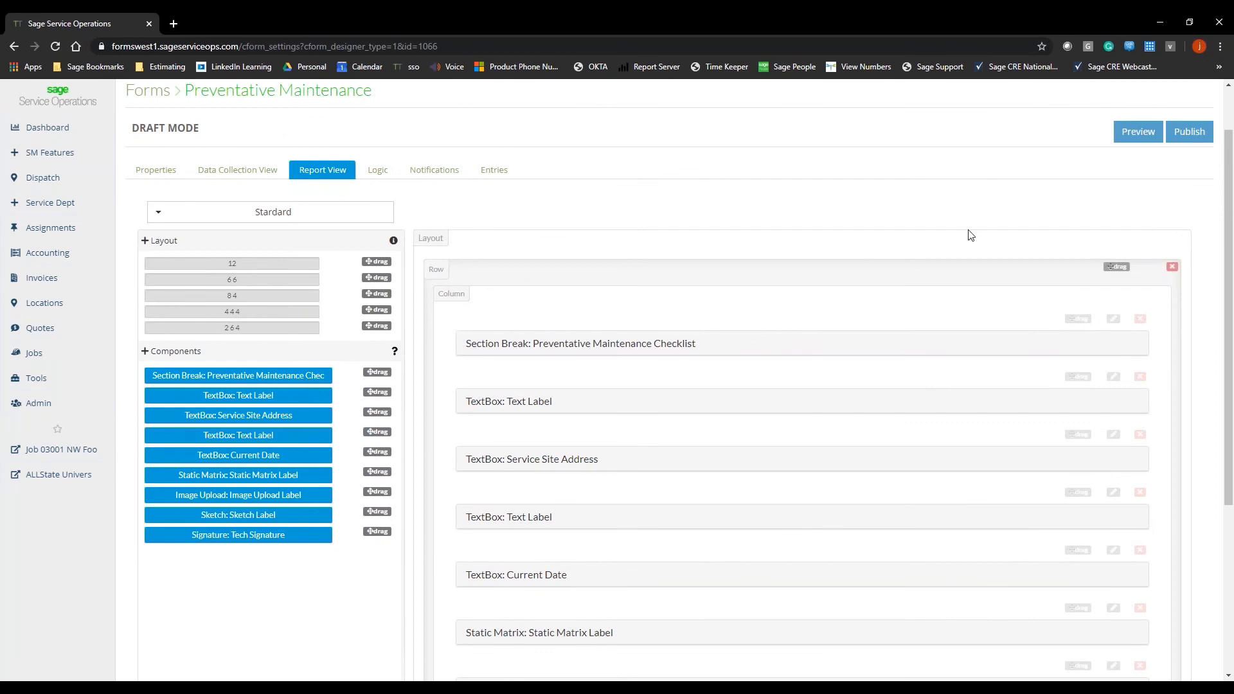
click(1173, 268)
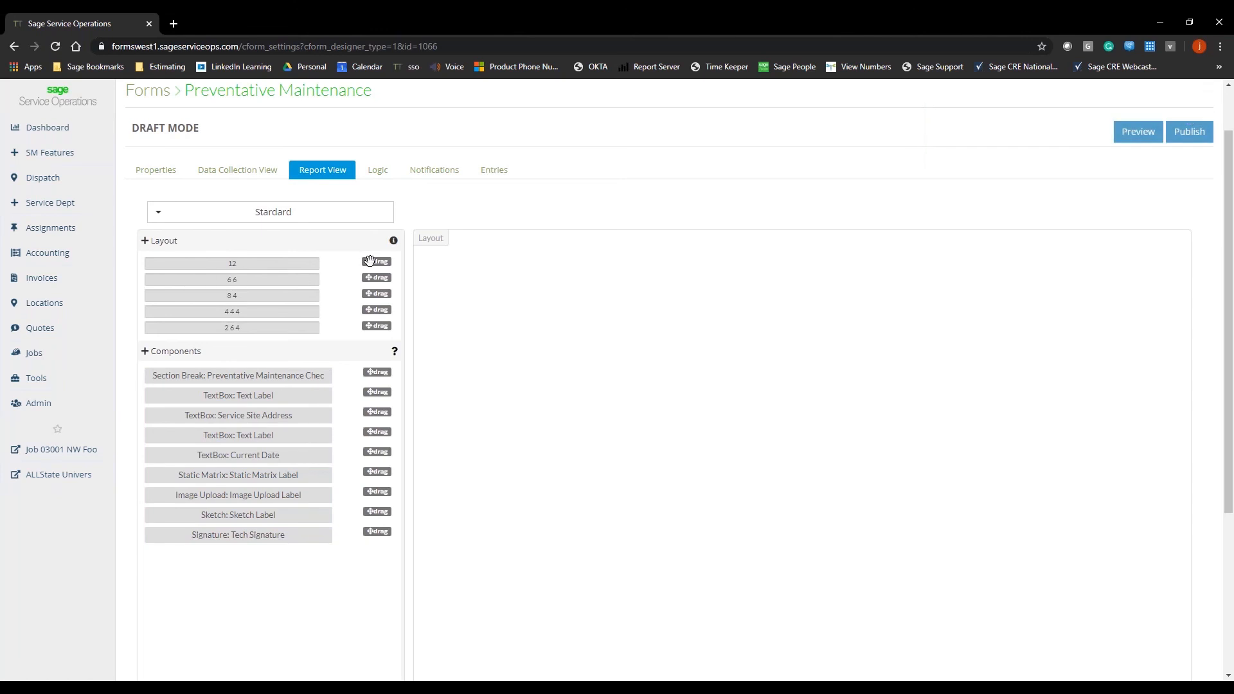
drag(377, 262, 622, 261)
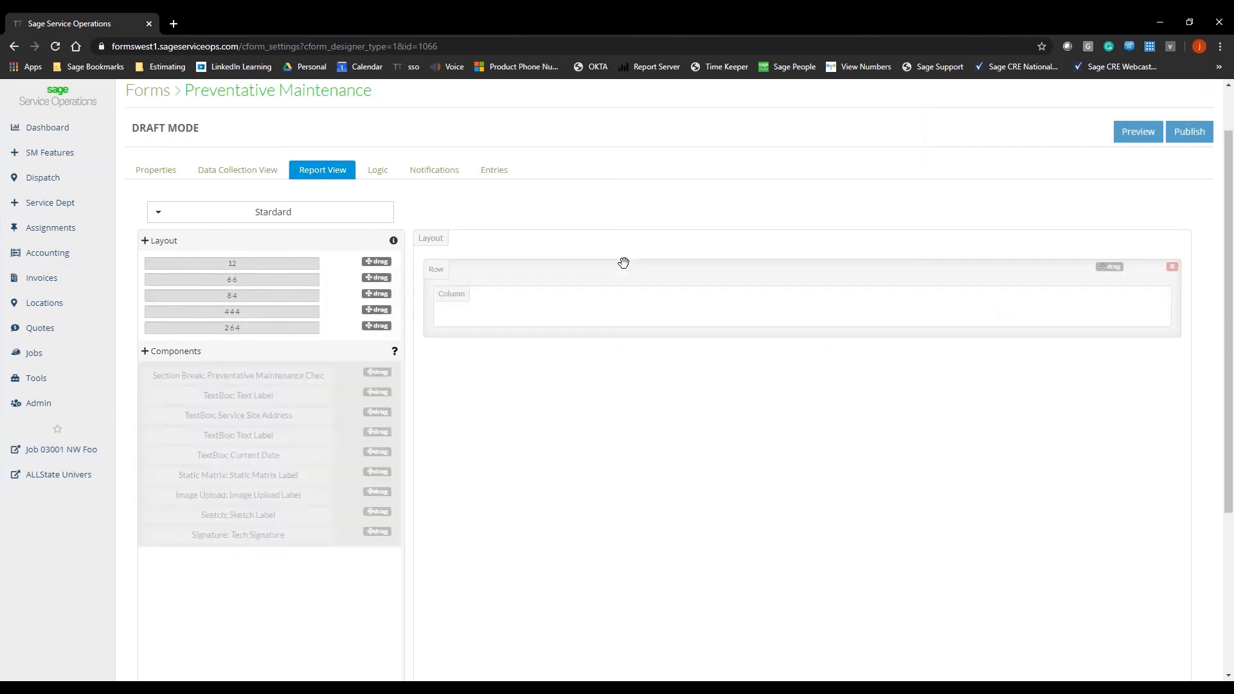
Step: Place the Preventative Maintenance Checklist section break and the first Text Label text box in the full-width row
drag(379, 376, 541, 299)
click(430, 393)
drag(377, 373, 610, 358)
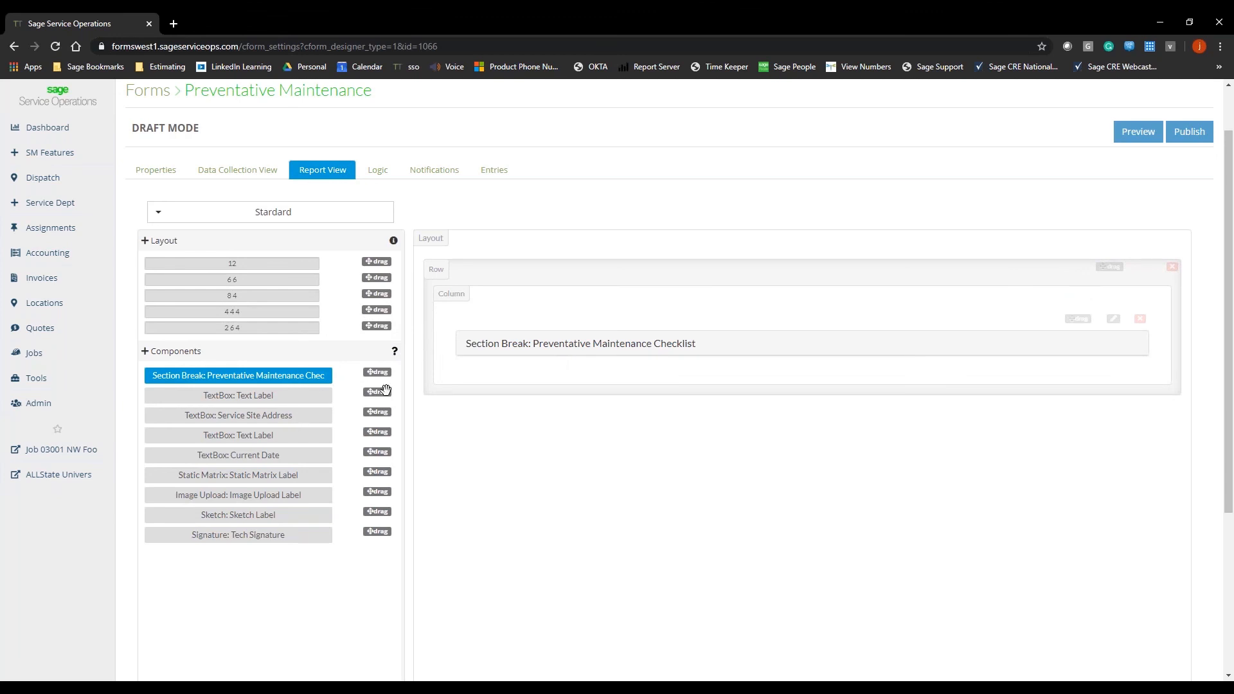
drag(386, 391, 664, 389)
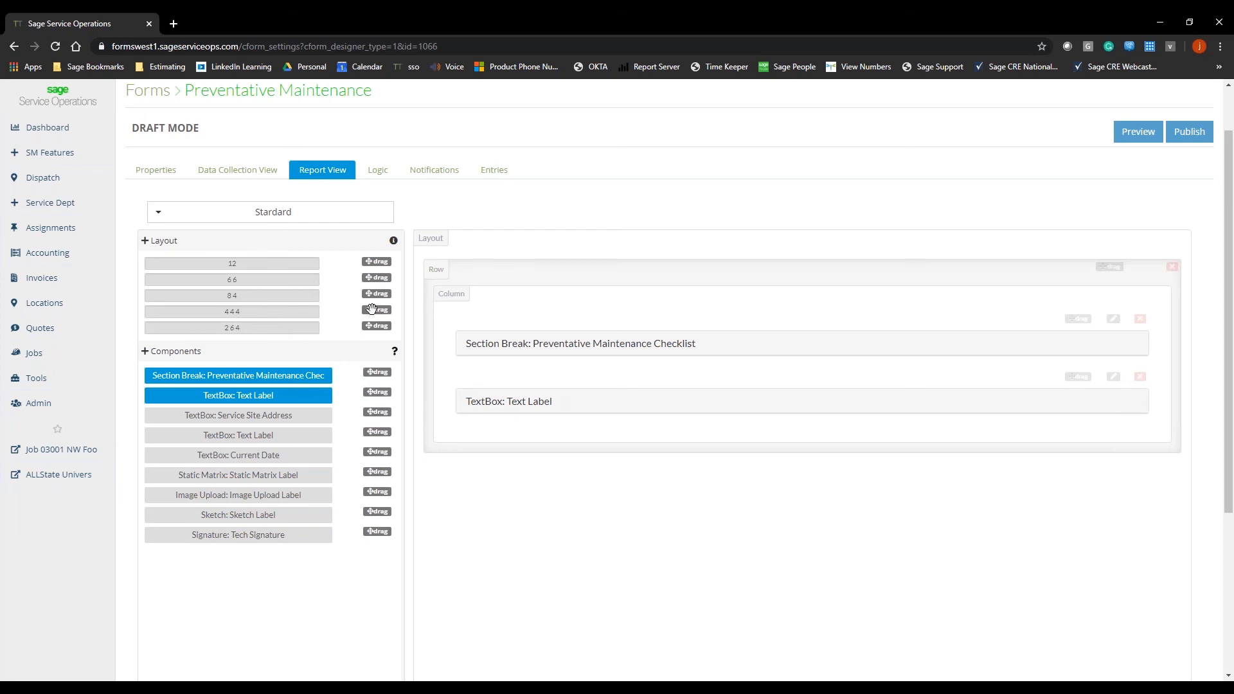
Step: Add a 4 4 4 row below and fill its columns with Service Site Address, the second Text Label and Current Date
drag(376, 310, 642, 463)
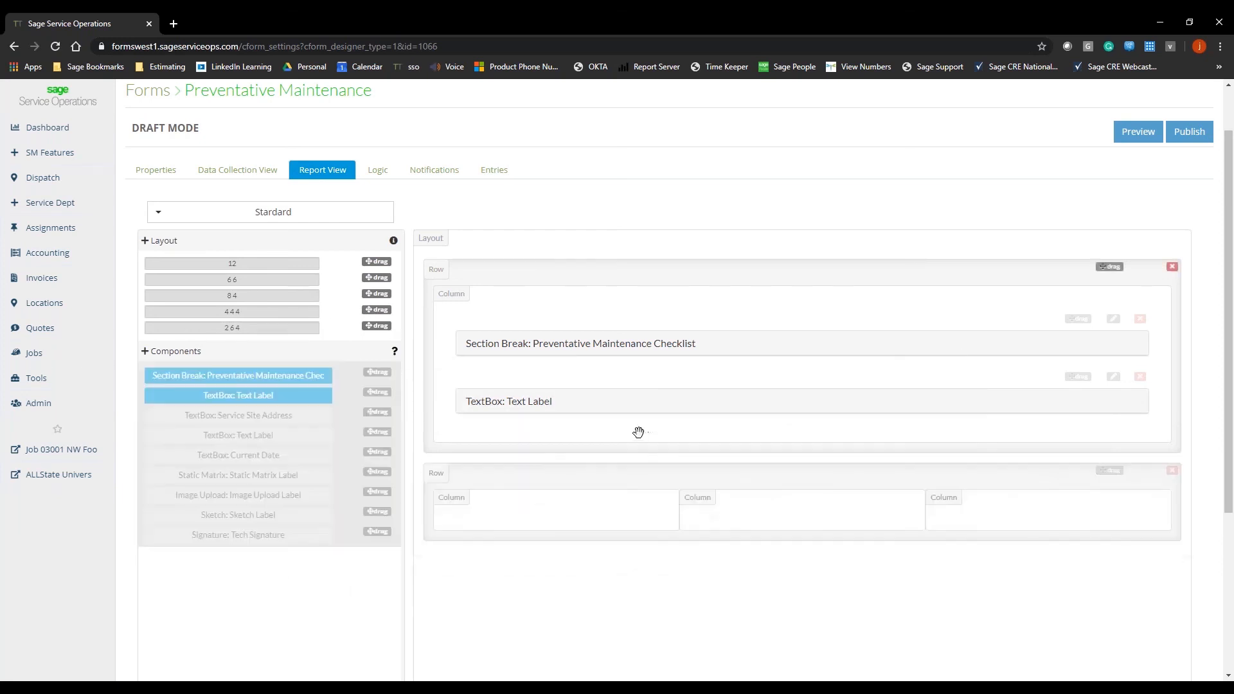
scroll(633, 424, down, 1)
scroll(633, 422, down, 1)
scroll(633, 421, up, 1)
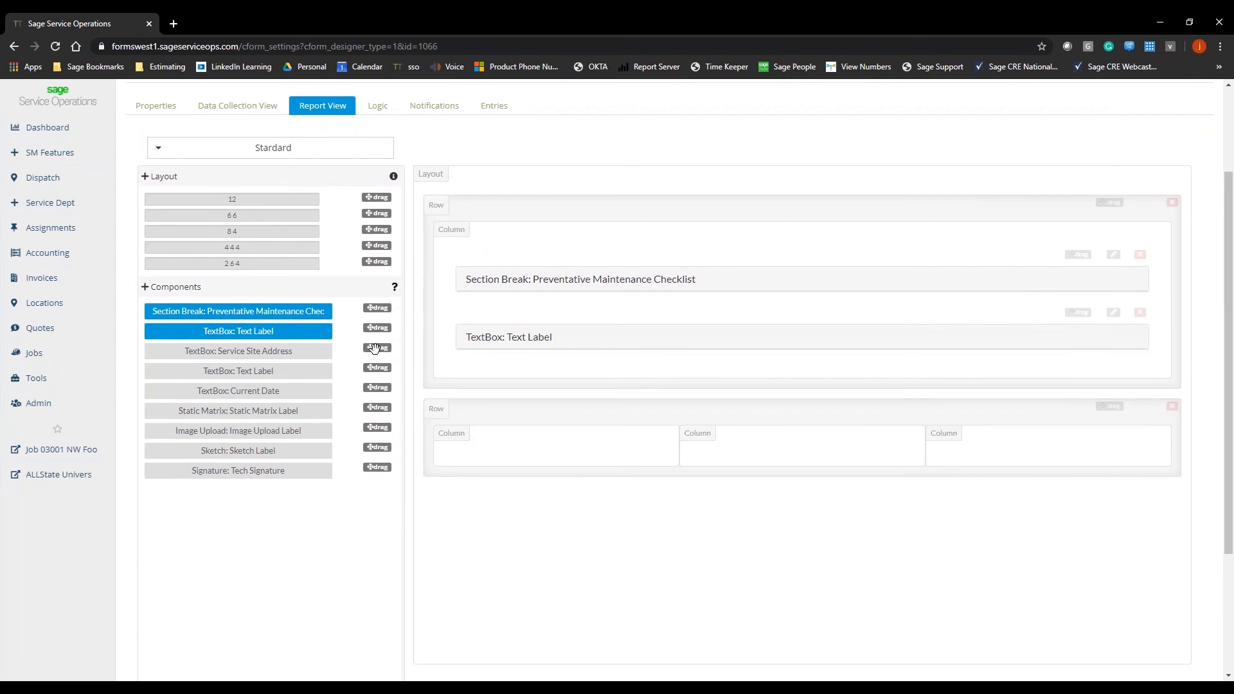
drag(376, 347, 514, 457)
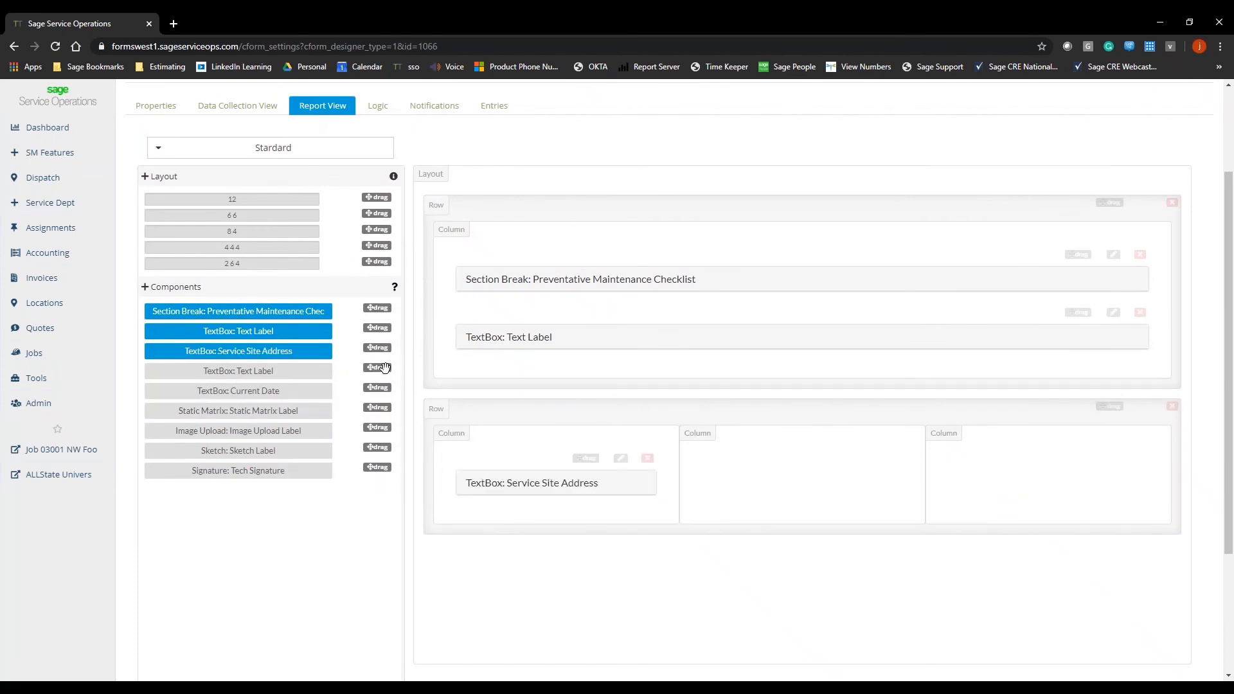
drag(376, 368, 797, 466)
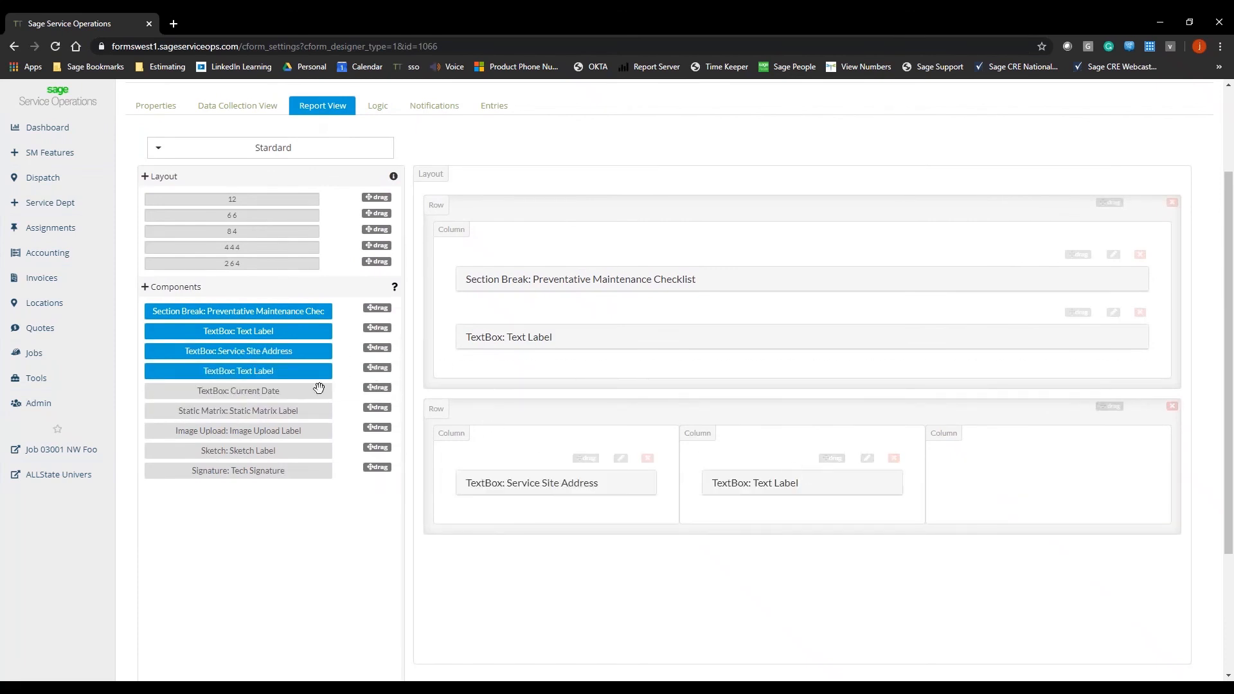
drag(371, 389, 1072, 476)
Step: Add another full-width 12 row at the end and stack the Static Matrix, Image Upload, Sketch and Tech Signature components in it
scroll(930, 356, down, 2)
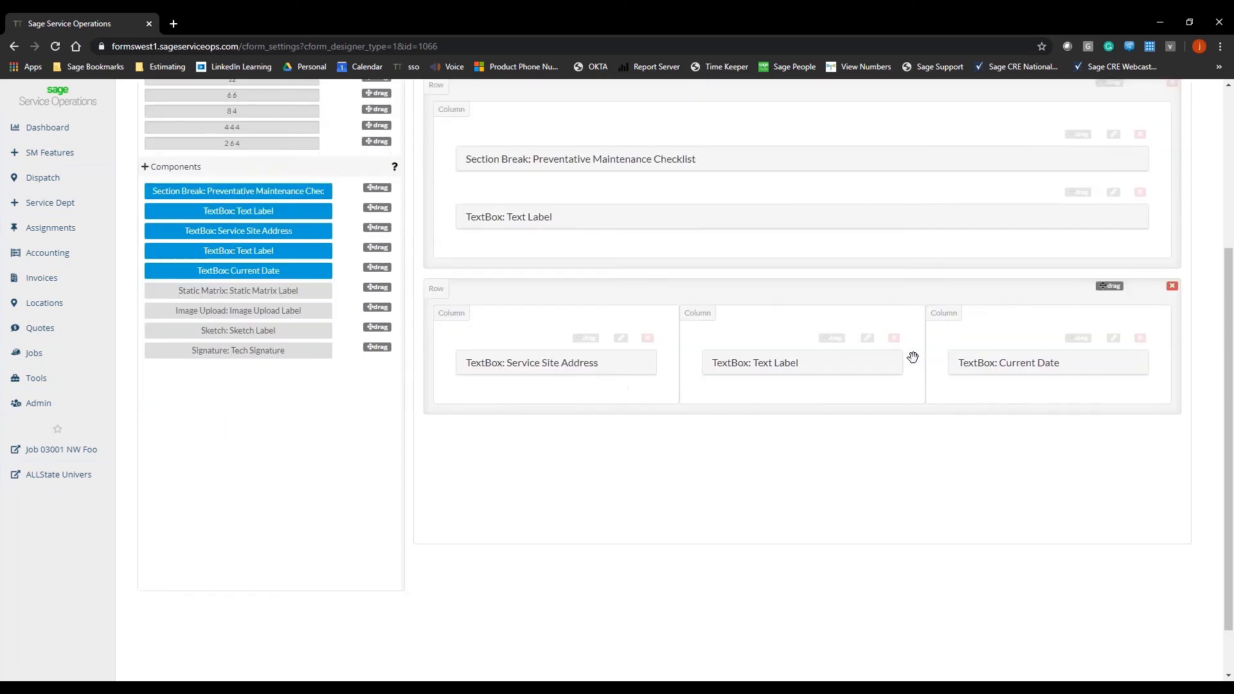
scroll(914, 355, up, 1)
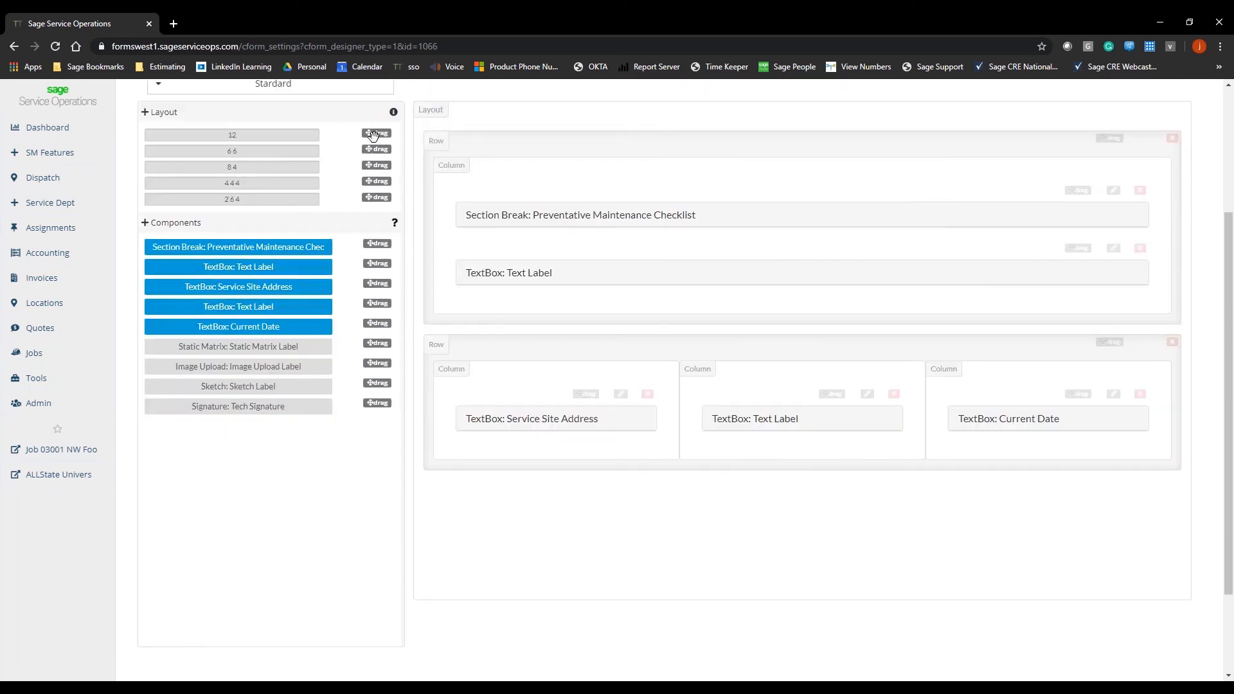
drag(372, 134, 708, 526)
drag(377, 344, 694, 545)
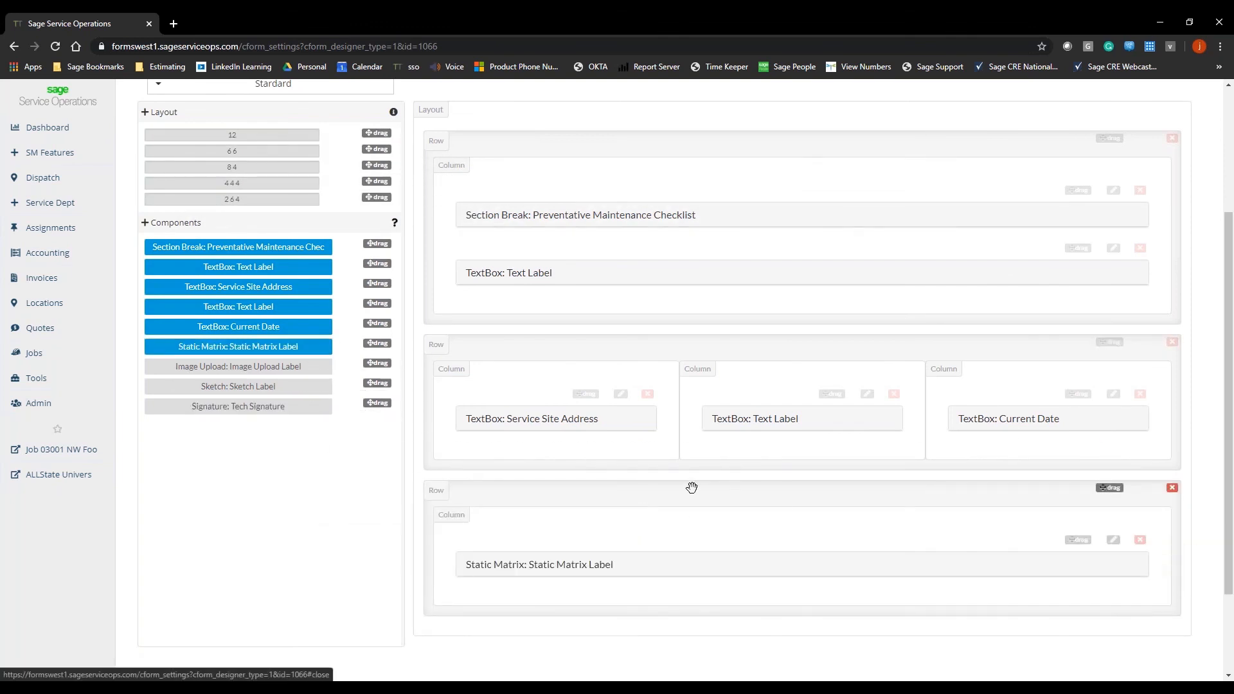
scroll(690, 489, down, 2)
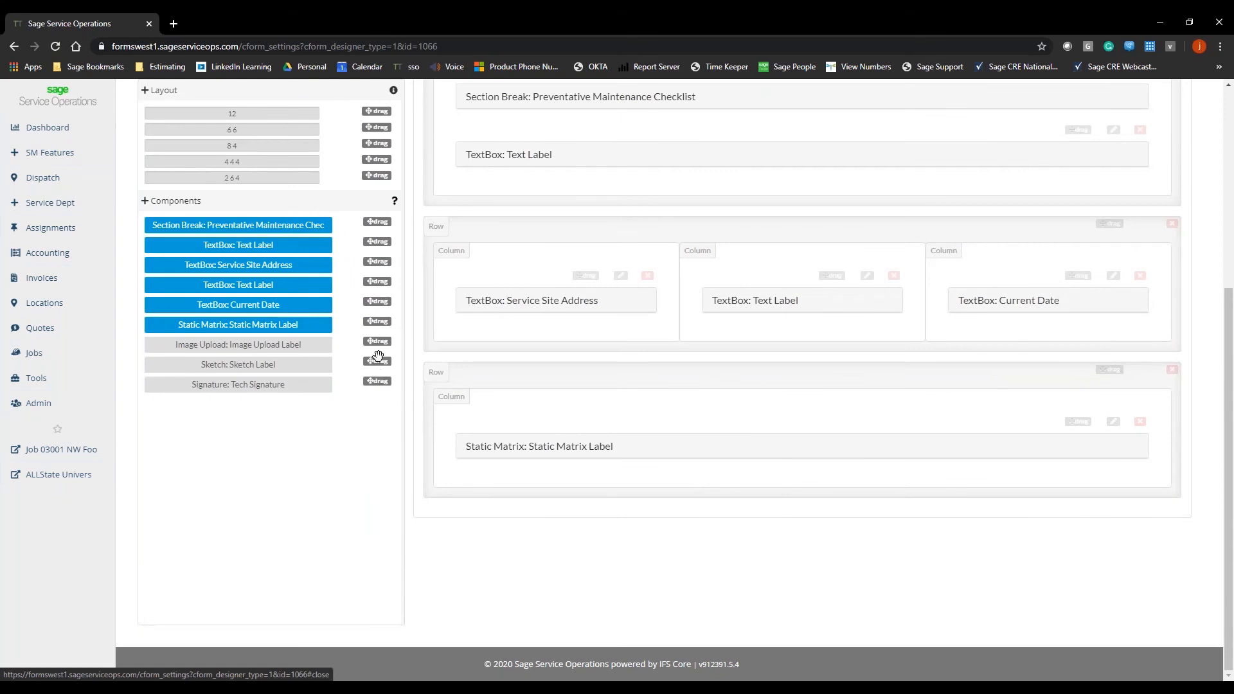
drag(382, 341, 692, 479)
mouse_move(375, 366)
mouse_down()
mouse_move(531, 405)
mouse_move(725, 556)
mouse_move(726, 536)
mouse_up()
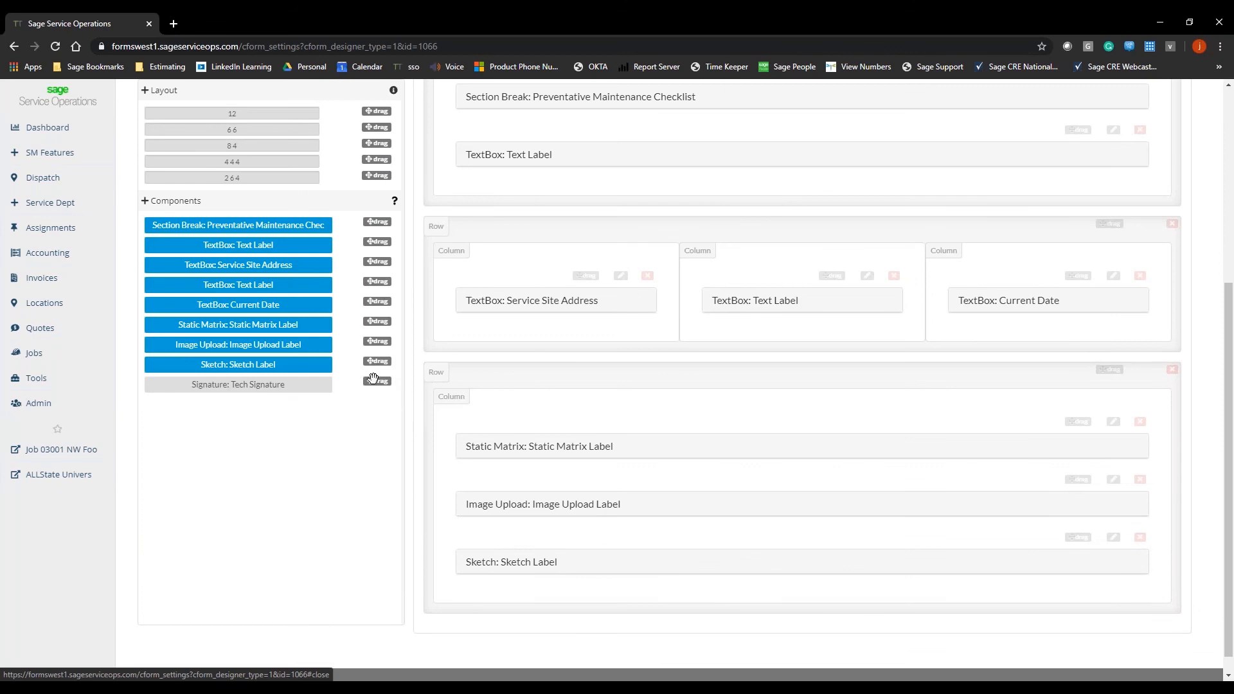
mouse_move(379, 382)
mouse_down()
mouse_move(605, 504)
mouse_move(716, 618)
mouse_move(724, 571)
mouse_up()
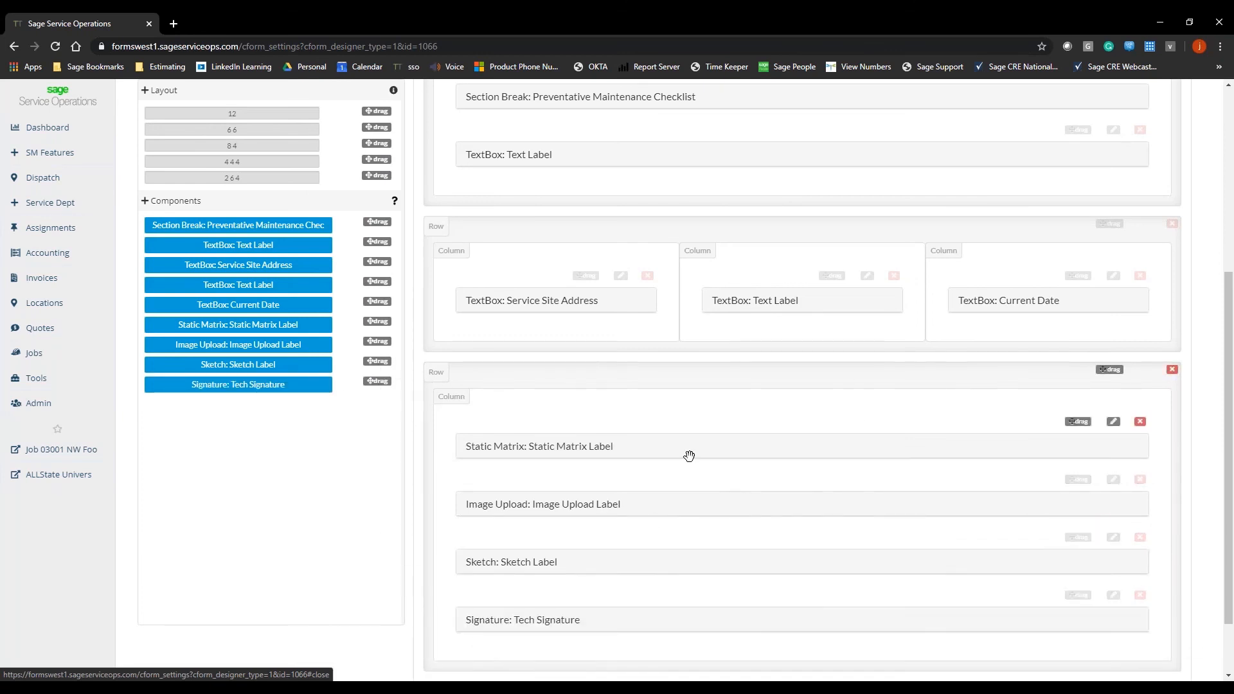
Step: Examine the form's Logic options for showing or hiding fields and its Notifications list
scroll(689, 456, up, 1)
scroll(689, 456, up, 4)
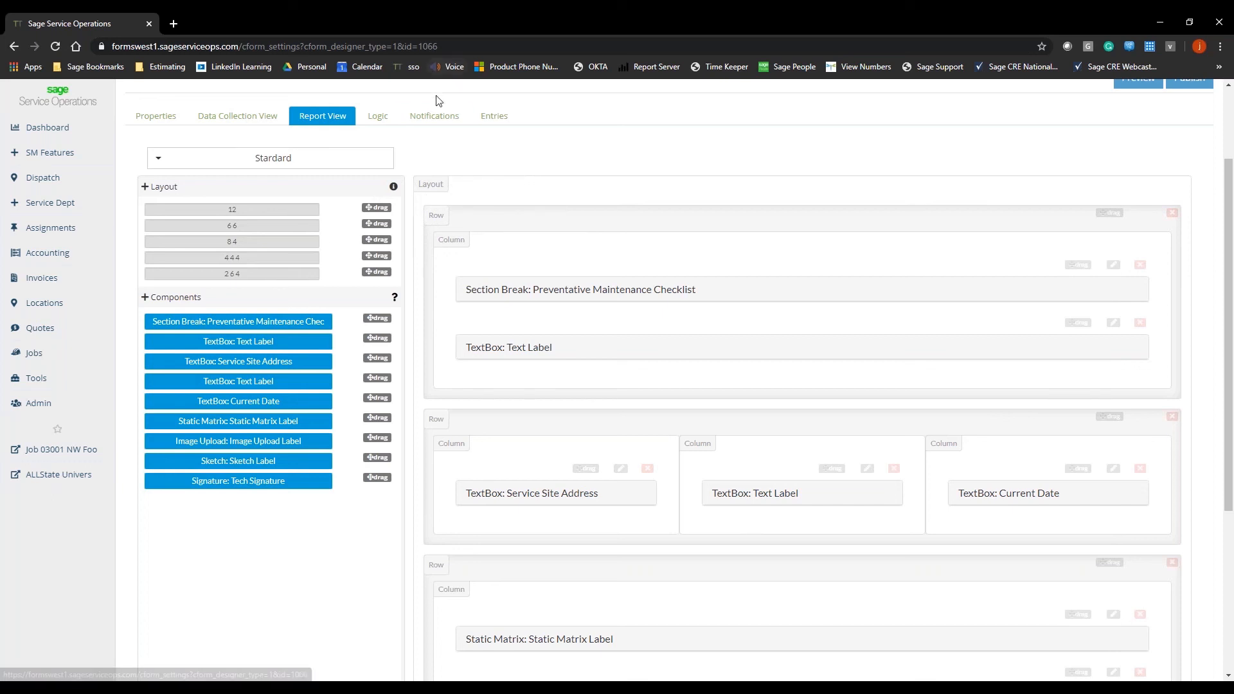
click(378, 117)
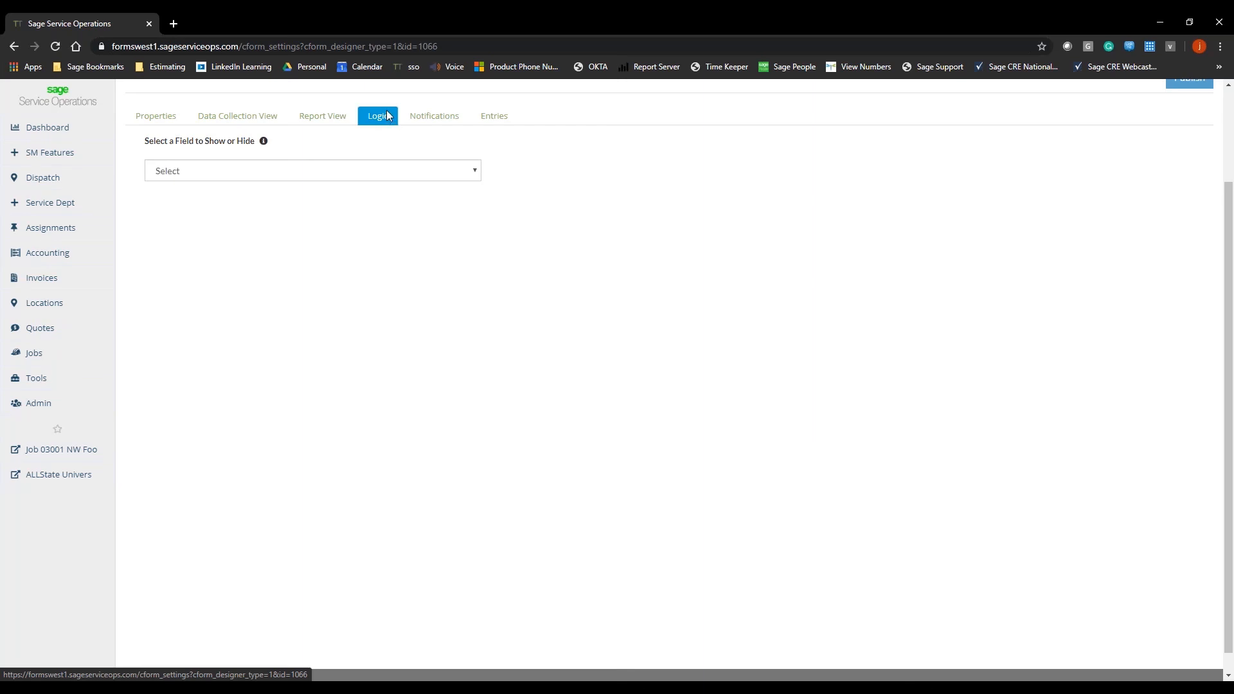
click(452, 118)
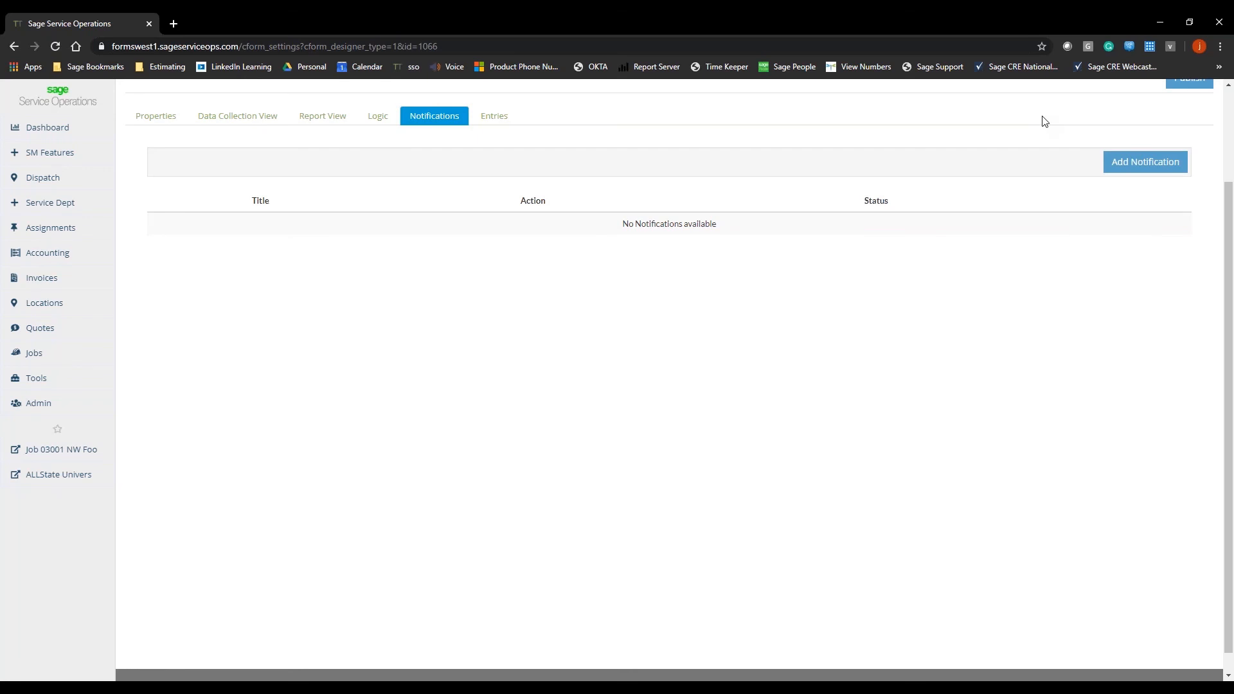
Step: Publish the Preventative Maintenance form and open its properties
scroll(1050, 171, up, 1)
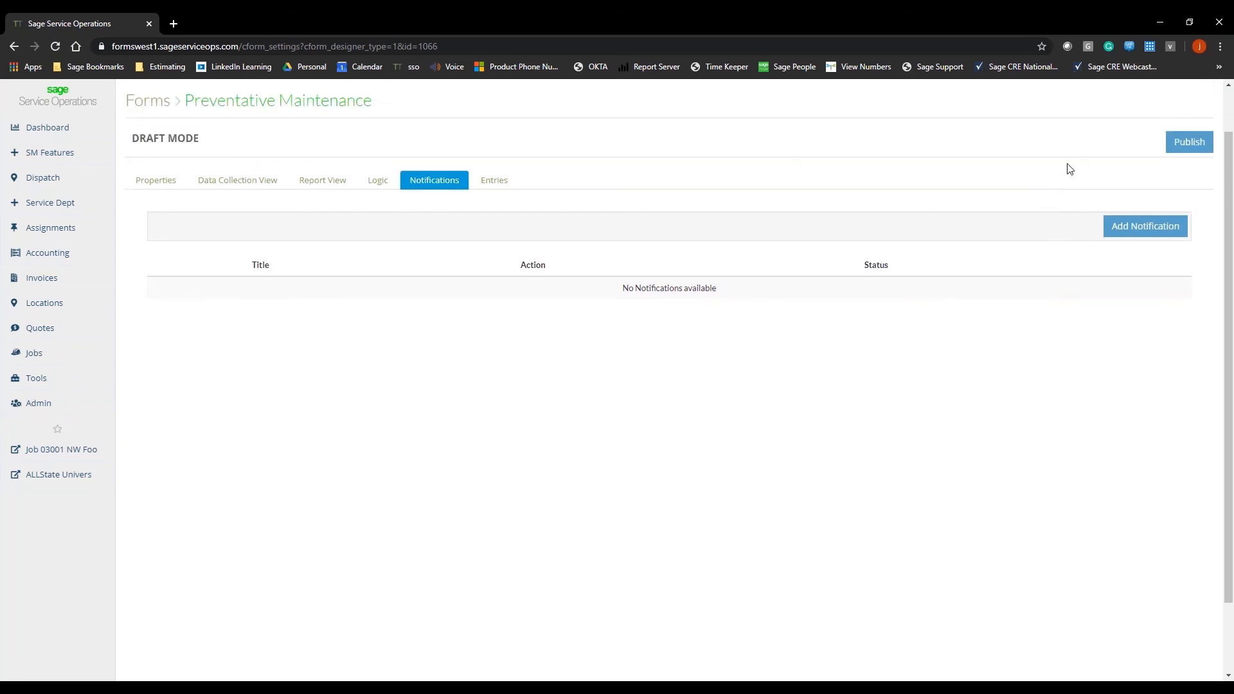
click(1176, 147)
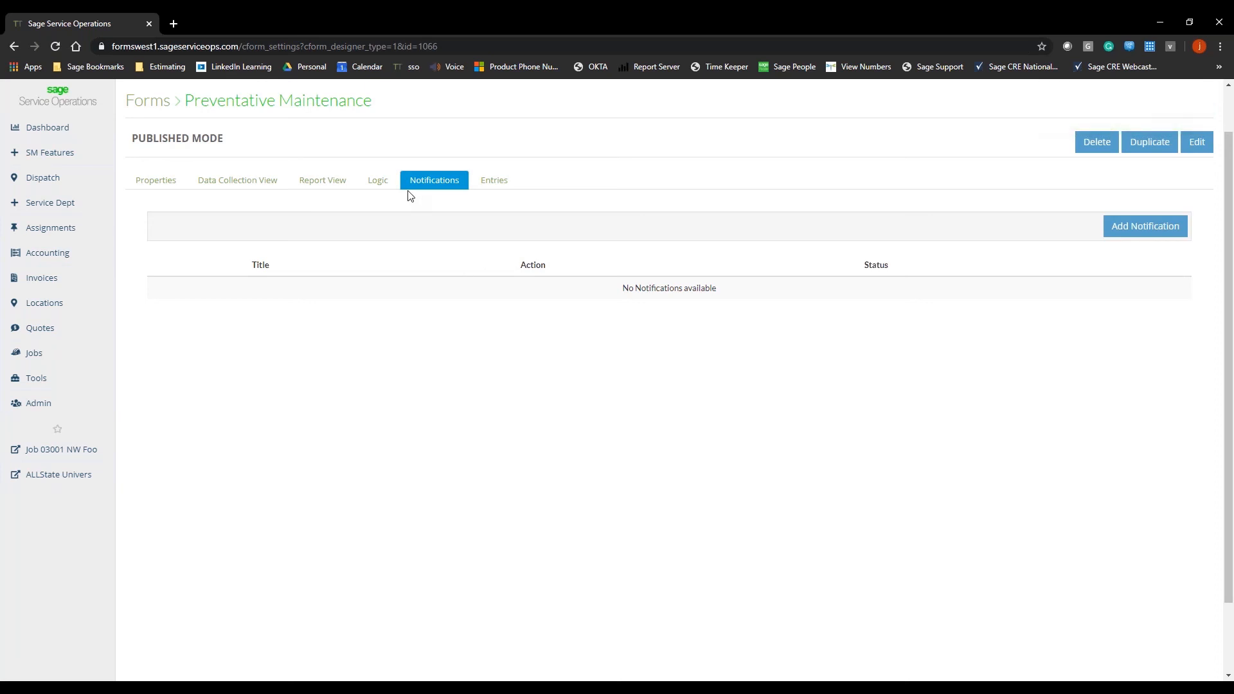
click(167, 192)
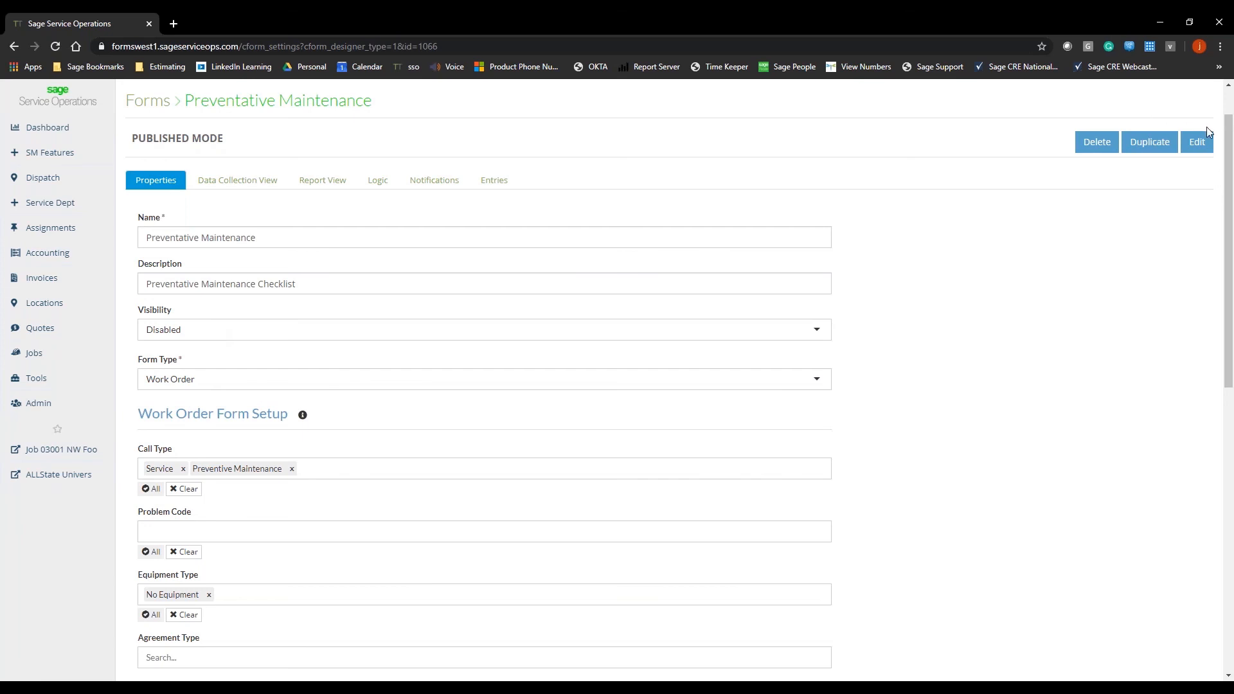
Step: Open the published form for editing as a draft and republish it to the existing Preventative Maintenance form
click(1197, 144)
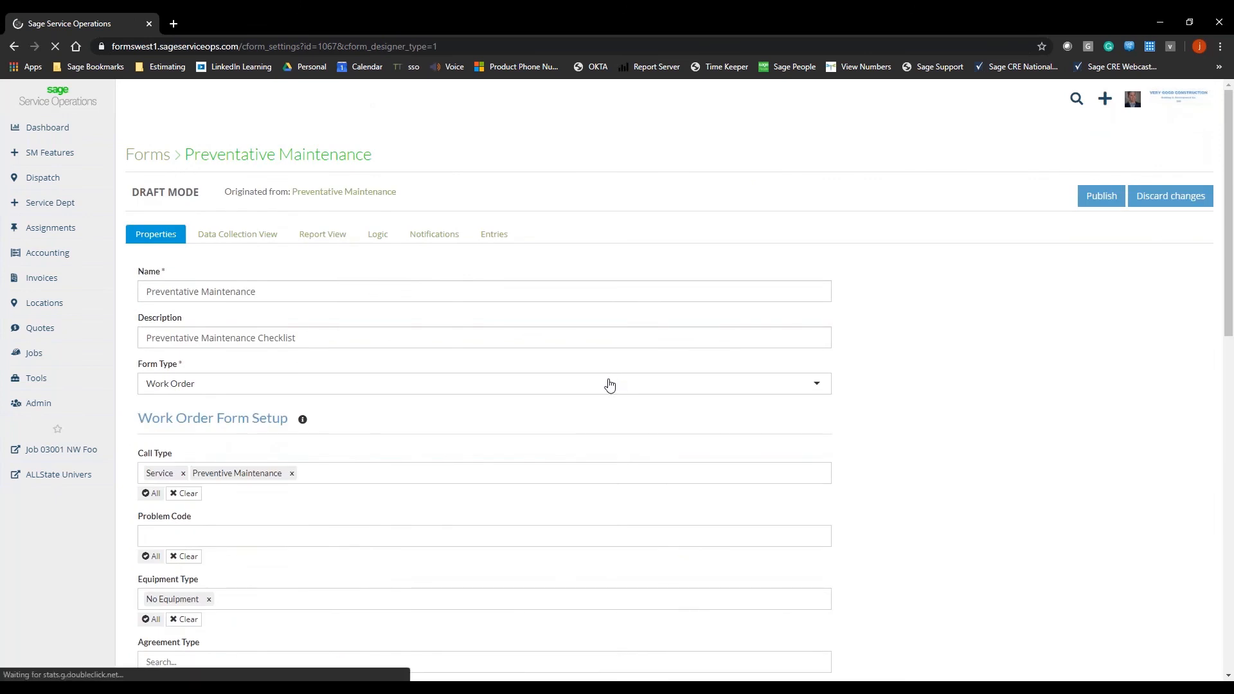
scroll(608, 376, down, 1)
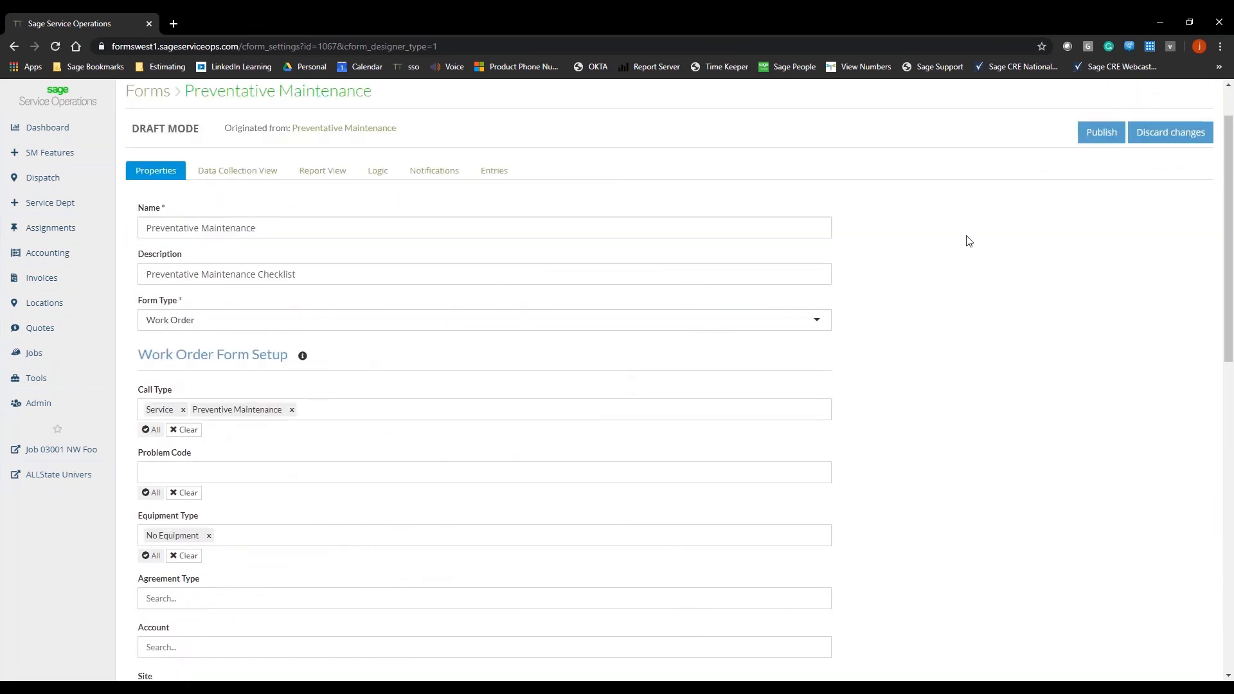
scroll(966, 239, up, 1)
click(1111, 205)
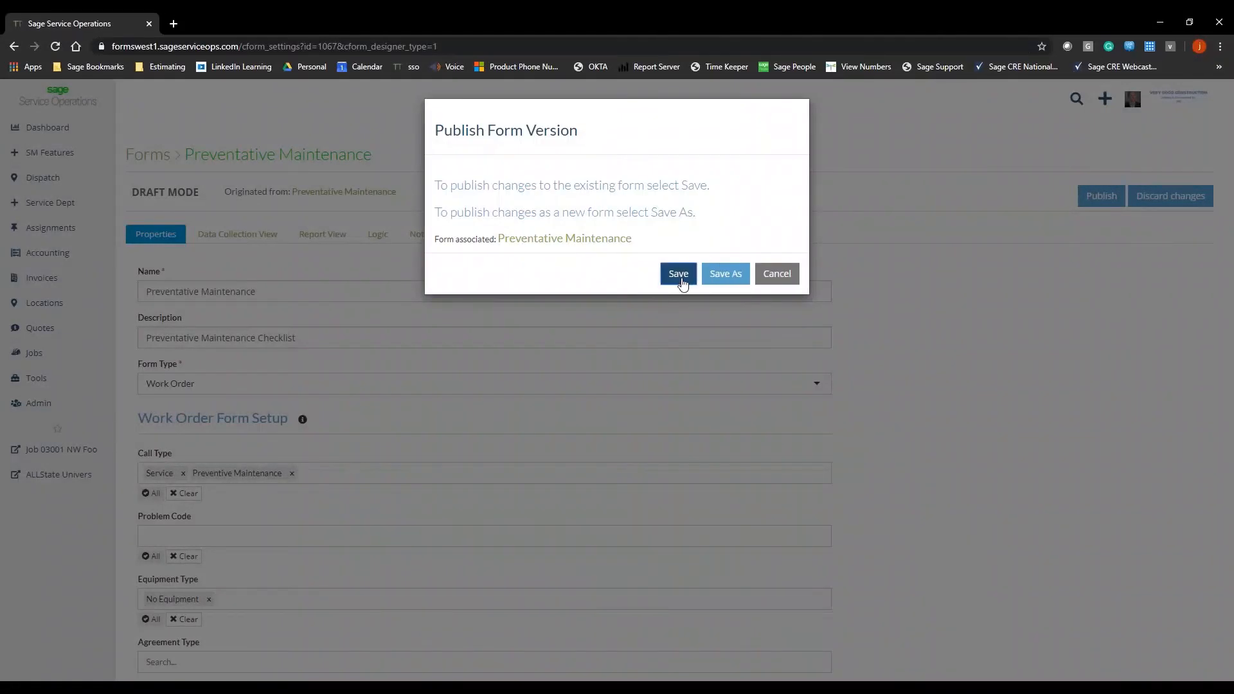
click(725, 273)
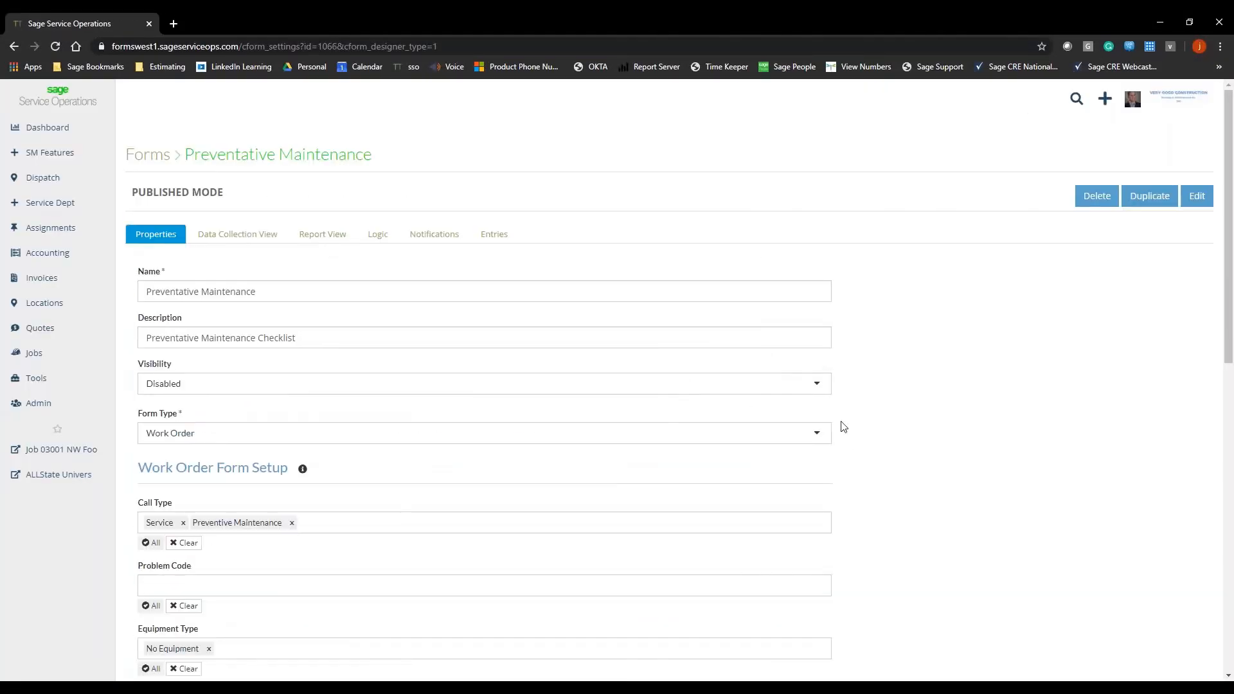
Step: Set the published form's visibility to Enabled
click(807, 383)
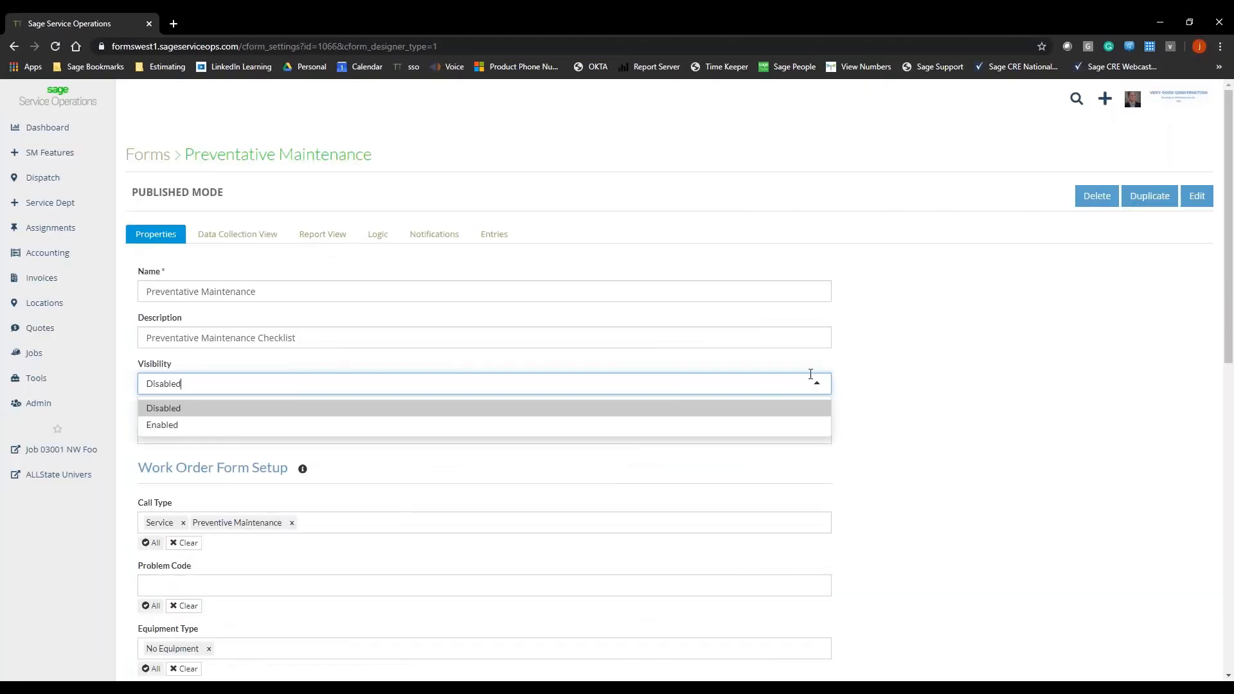
click(816, 432)
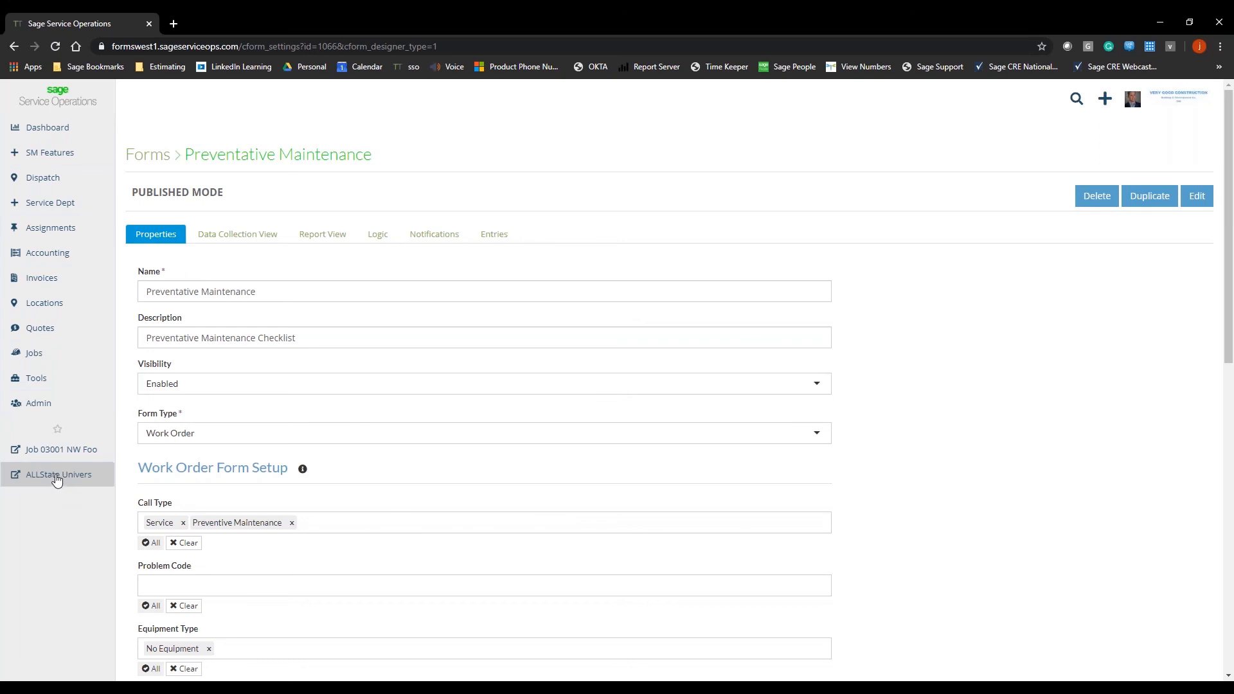
Step: Open the ALLState University site and check the reports available on its open Installation work order from 04/13/2020
click(56, 478)
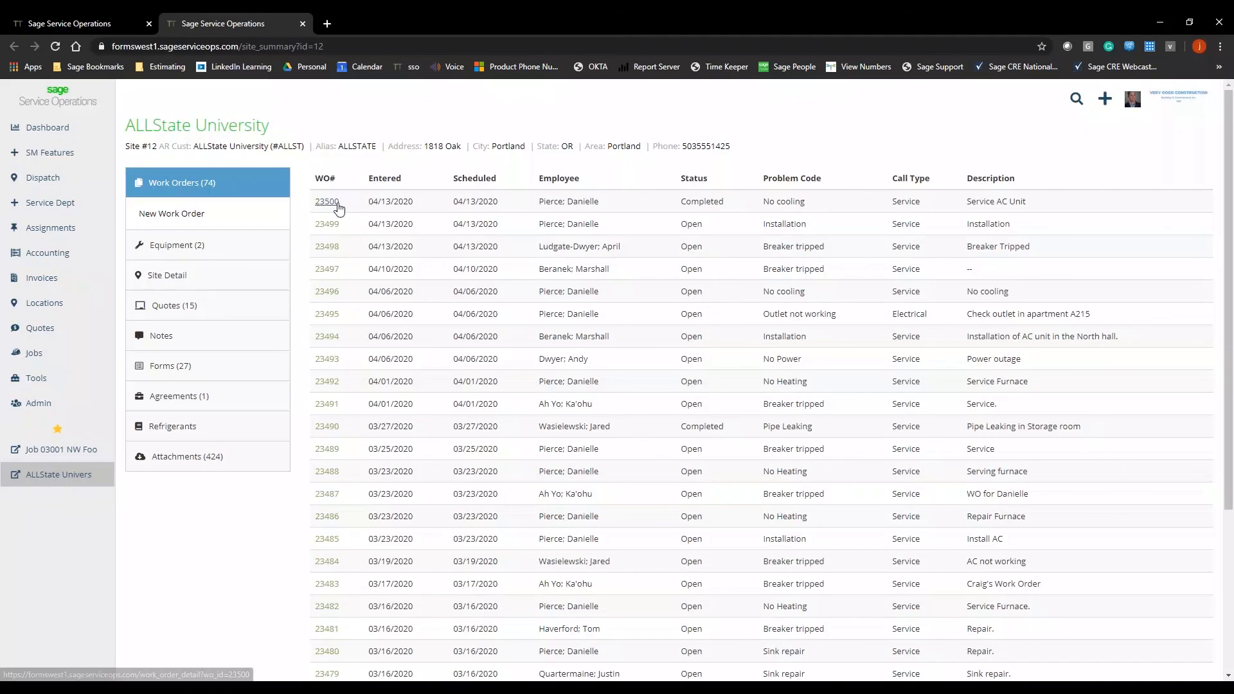
click(335, 227)
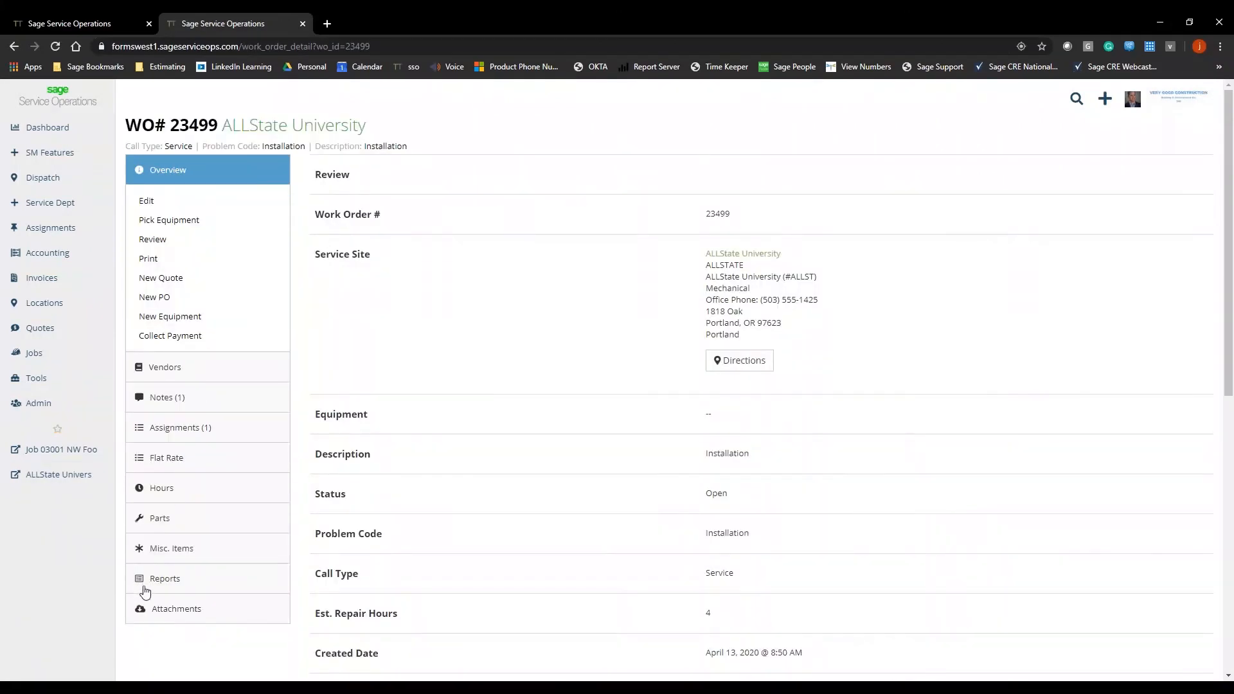
click(150, 581)
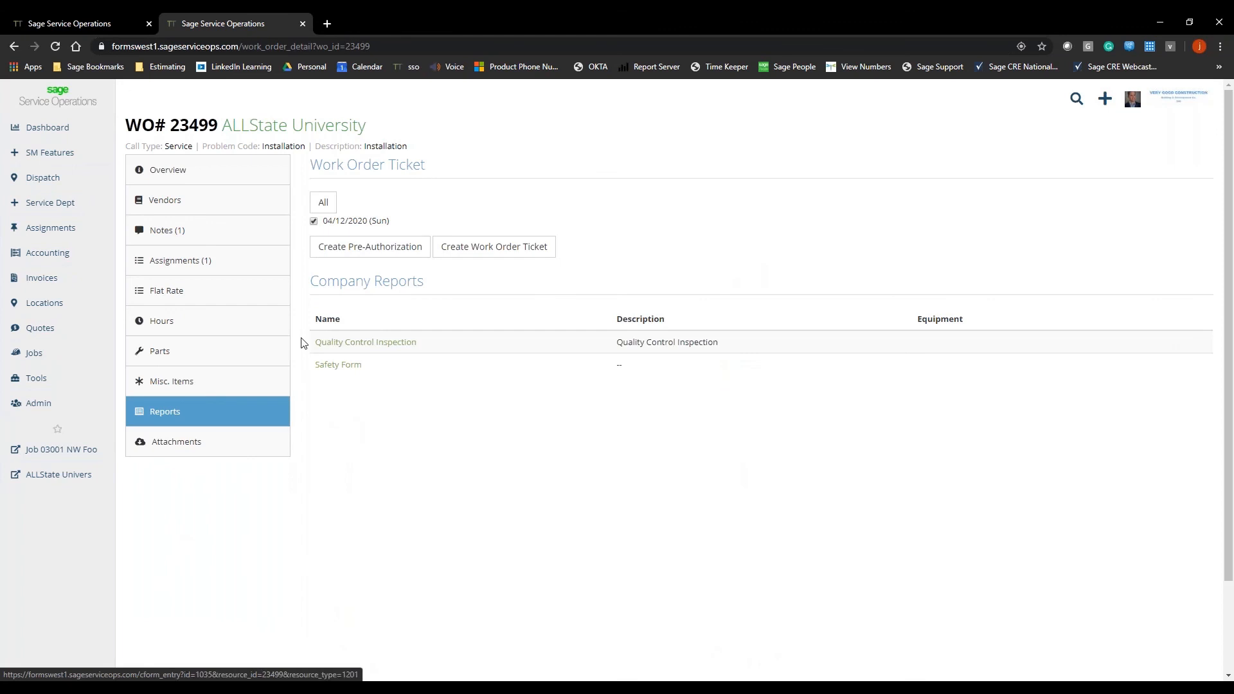
Step: Return to the ALLState University site, start a new work order and set its permission code to Key at Neighbor
click(12, 48)
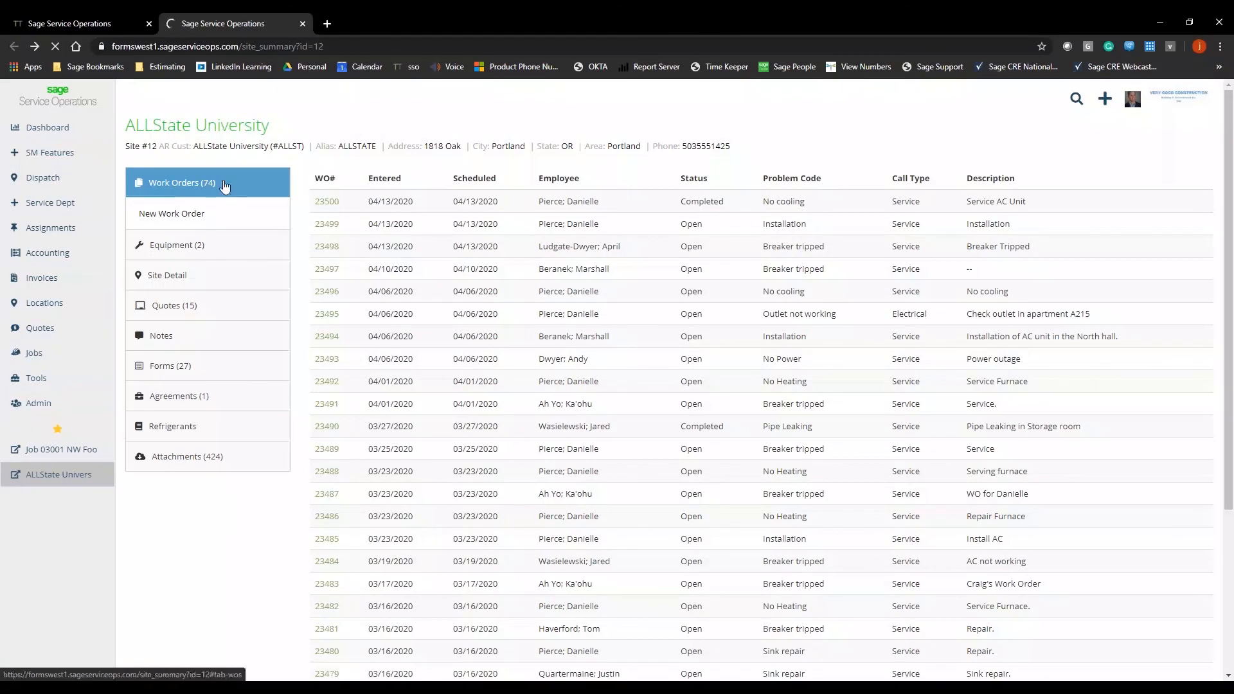
click(198, 213)
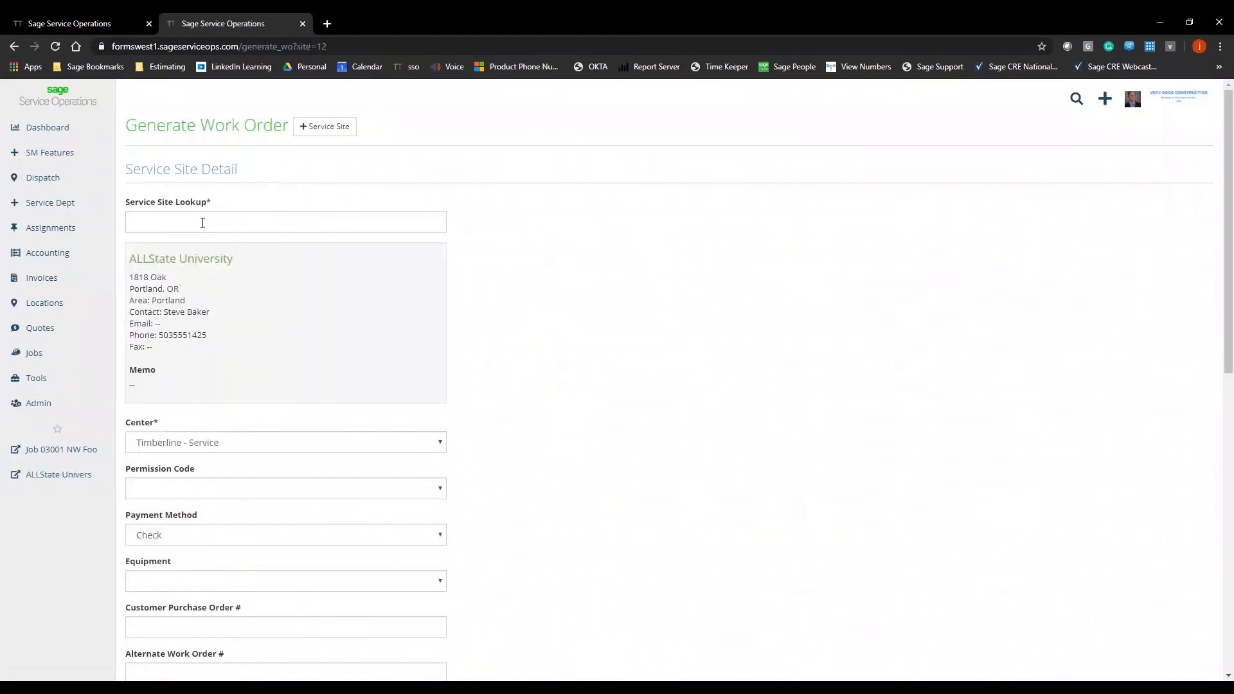
scroll(193, 248, down, 4)
click(196, 234)
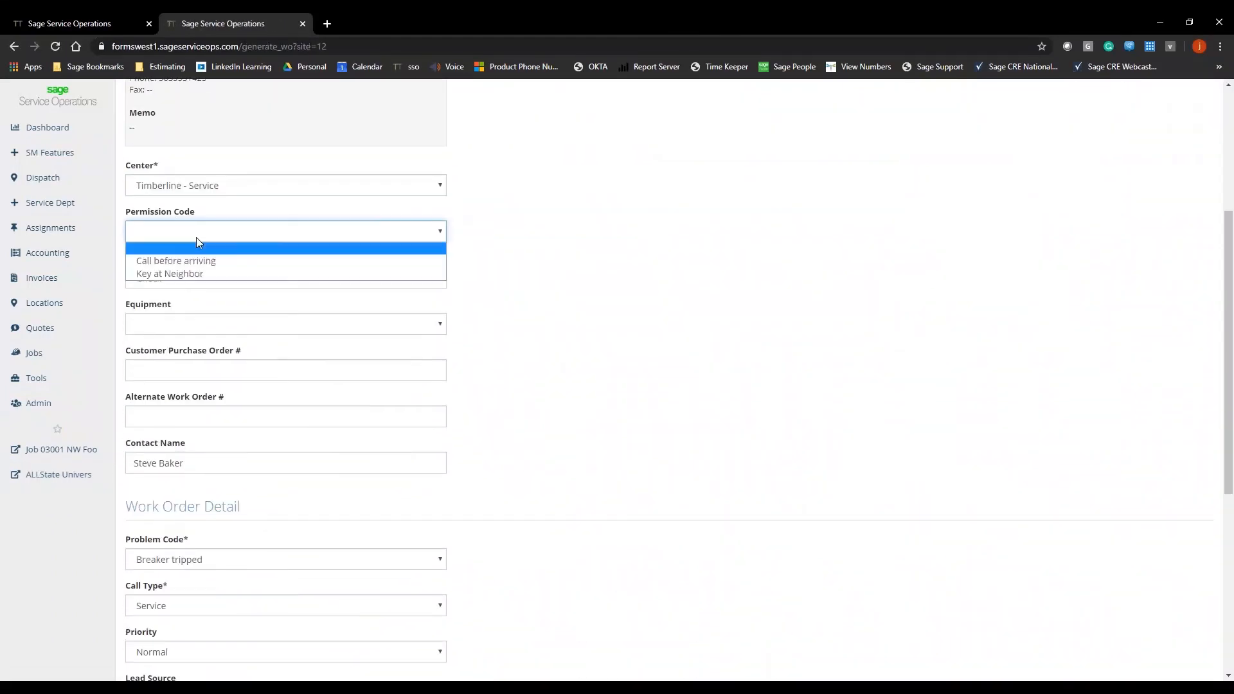
click(186, 274)
scroll(218, 320, down, 5)
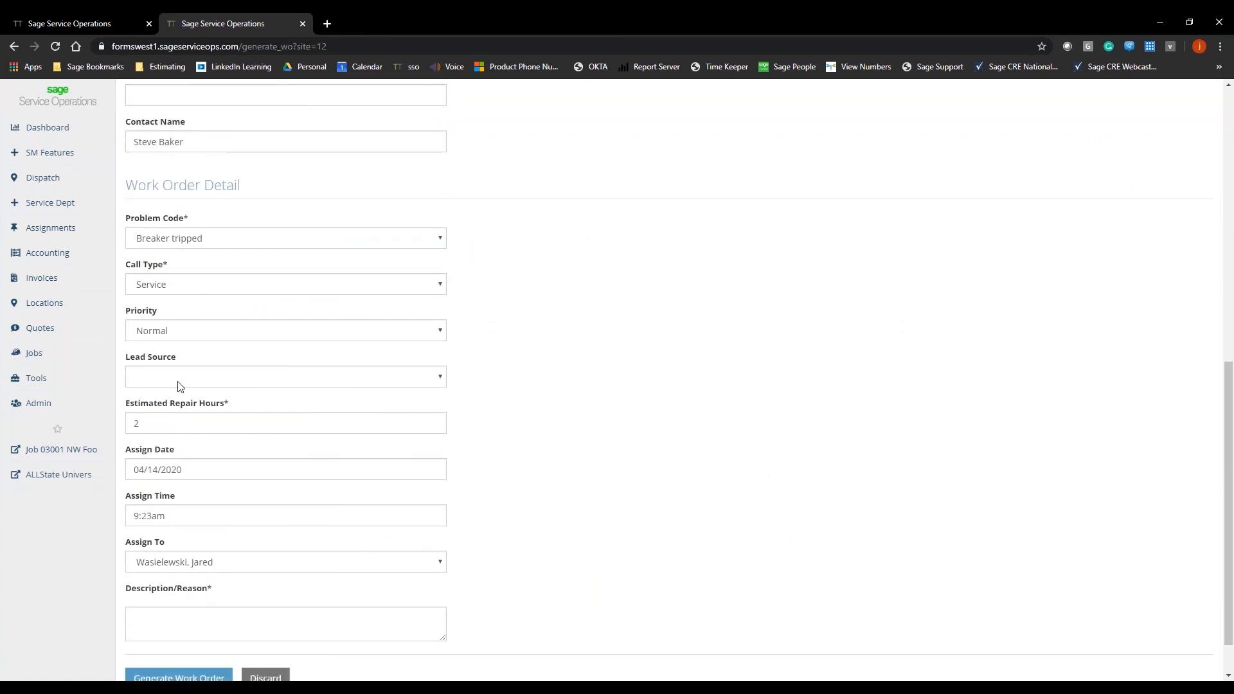
Step: Generate the ALLState University work order with the description "Breaker tripped" and check which reports it offers
click(146, 616)
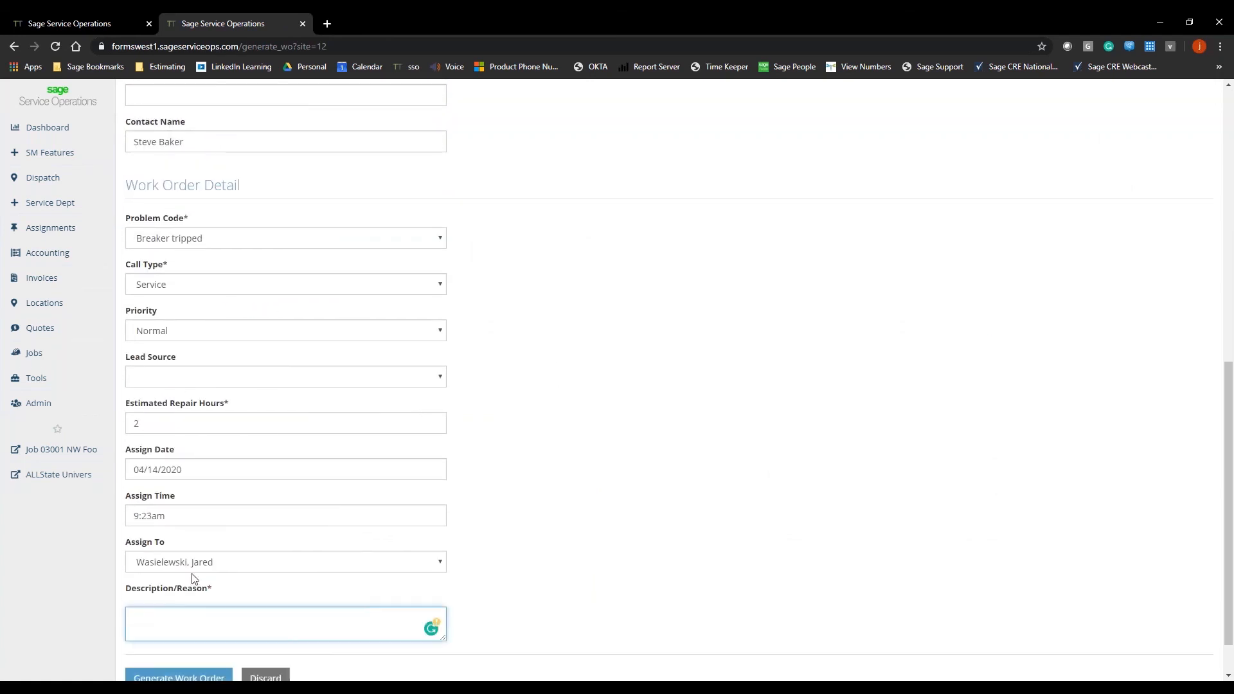
text(Breaker tripped)
click(178, 668)
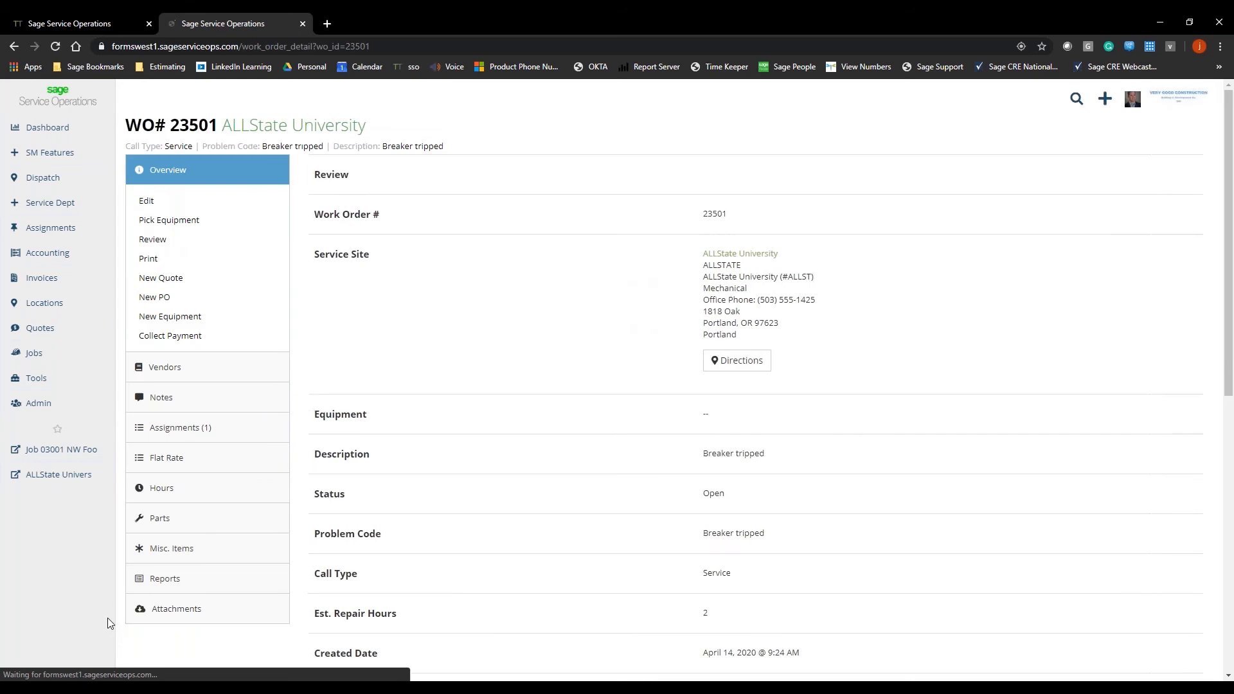
click(176, 580)
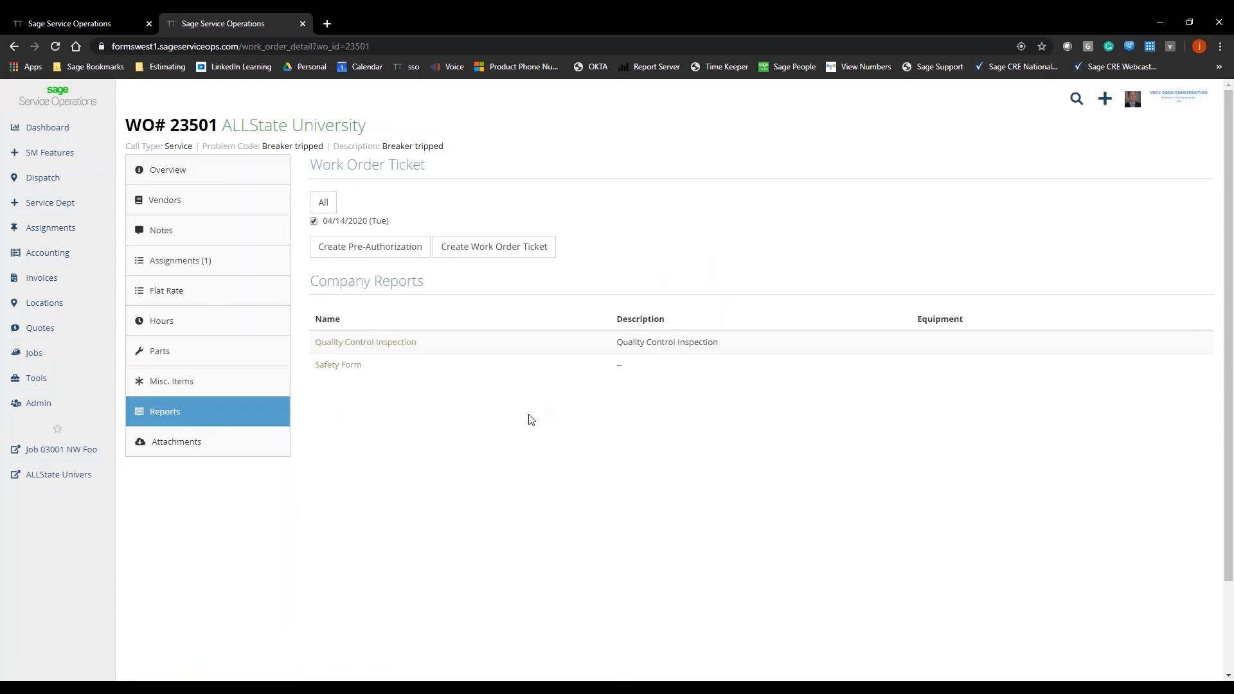
Step: Return to the published Preventative Maintenance form, set its form type to Job and select Enabled as its visibility
click(36, 24)
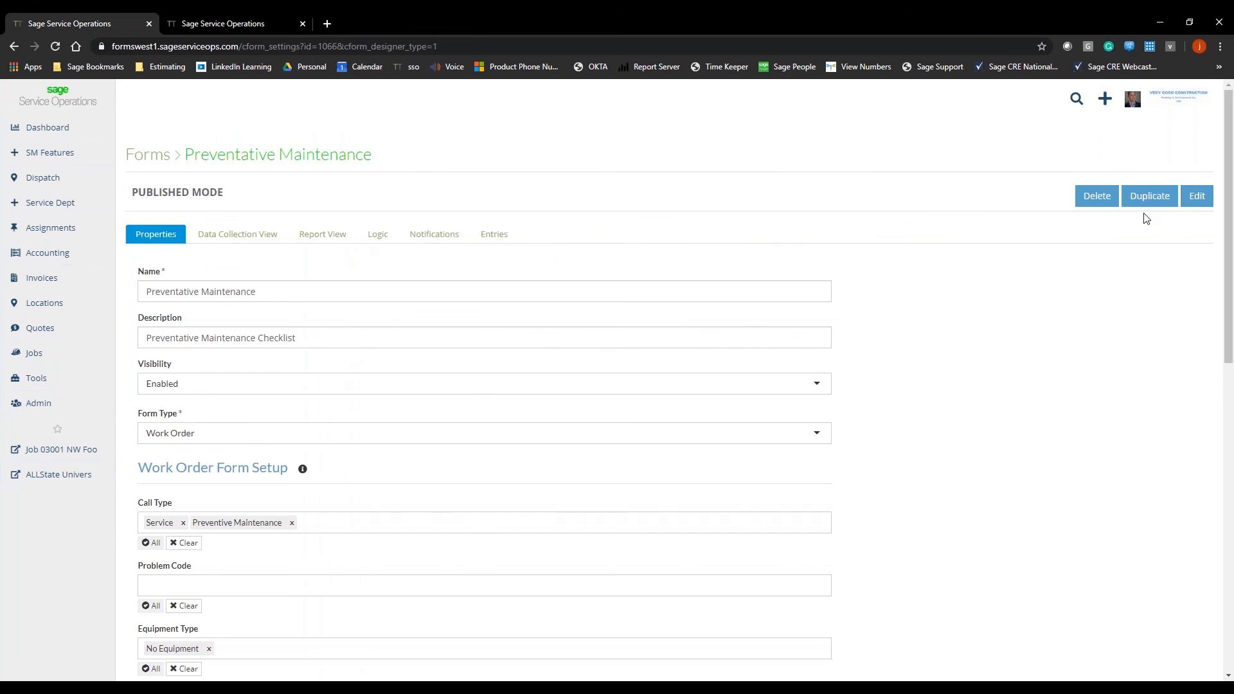
click(297, 433)
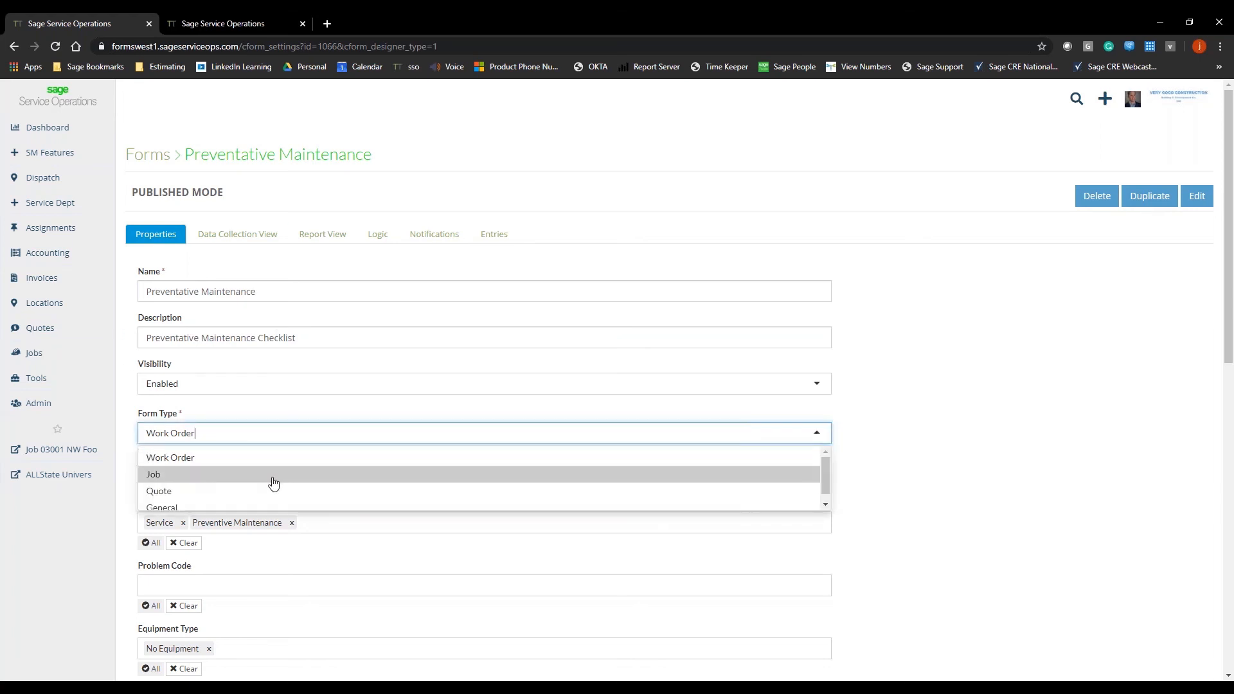
click(273, 476)
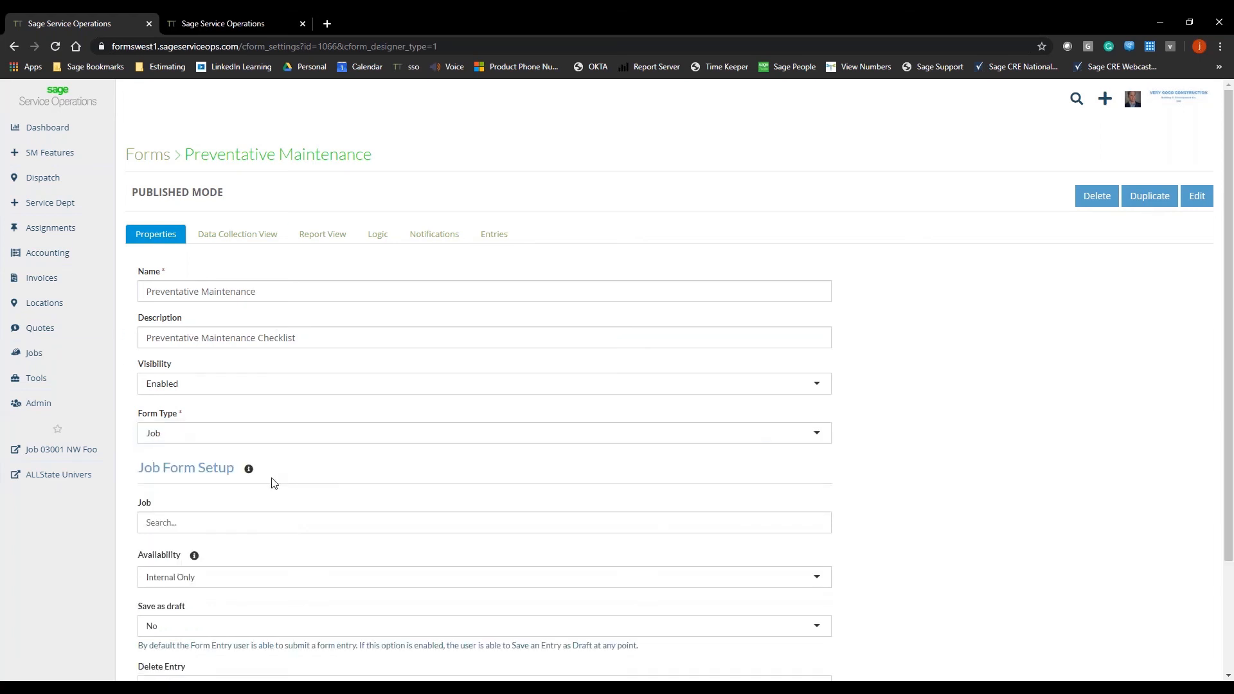
click(253, 384)
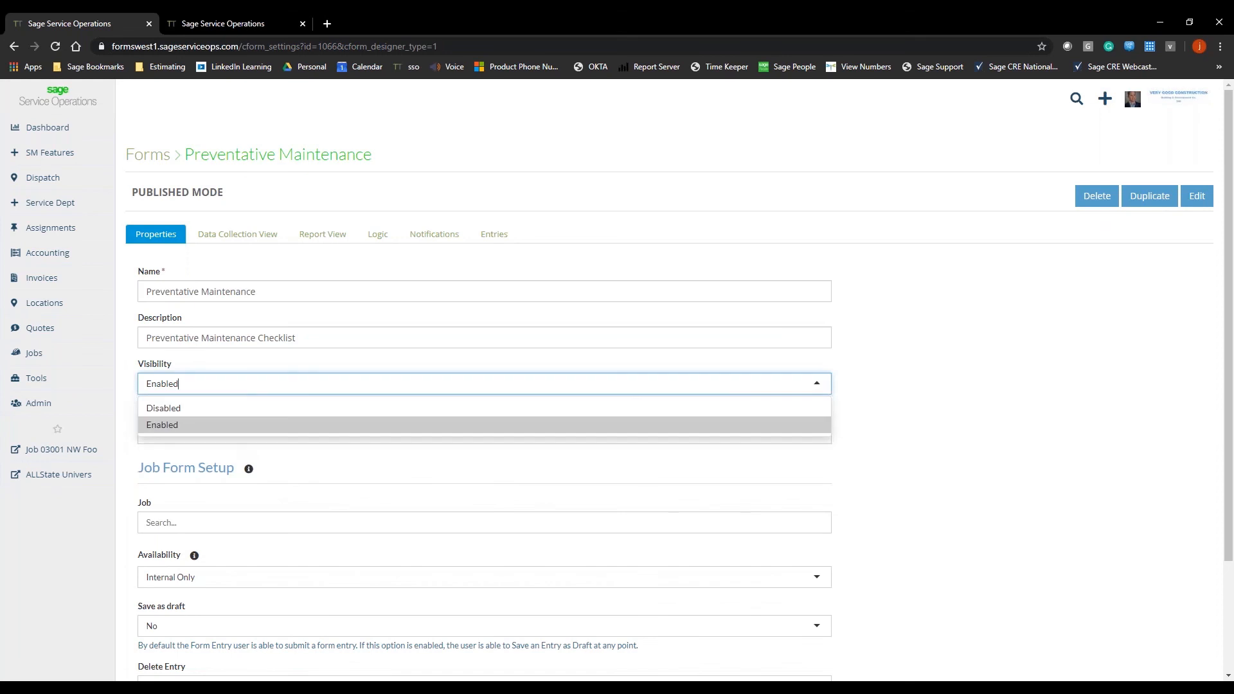
click(262, 425)
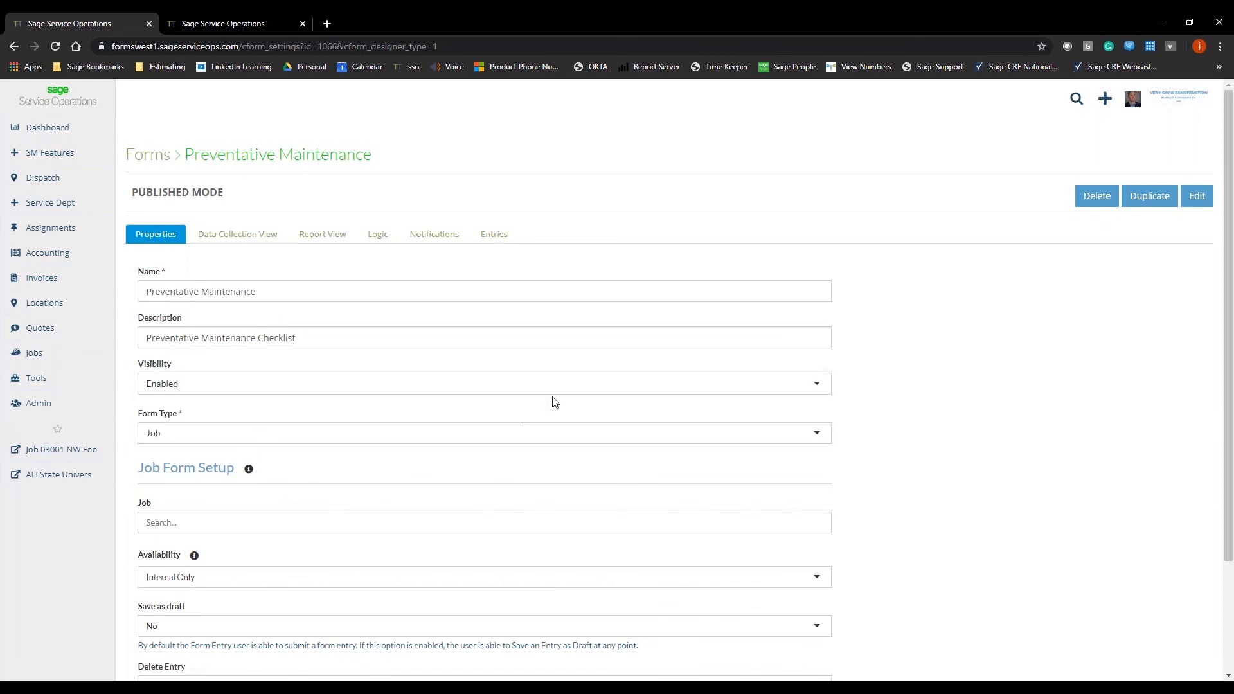